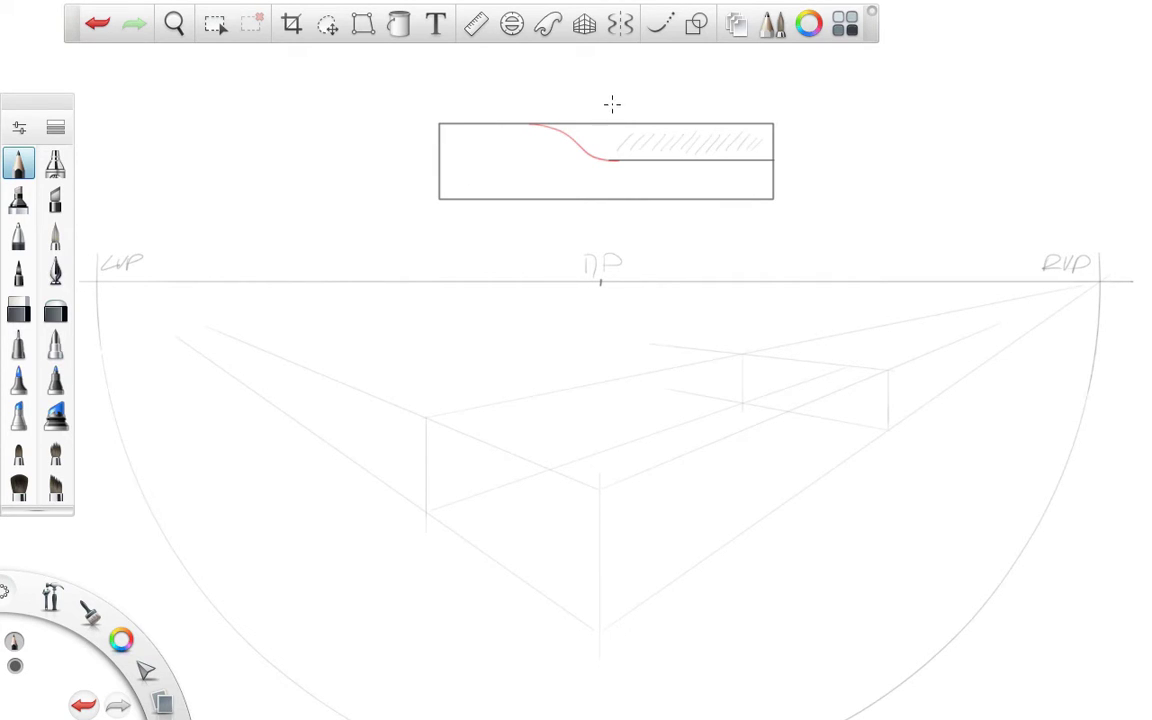
Step: Divide the side-view rectangle with vertical lines at both ends of the red curve and label the widths 1/4, 1/4 and 1/2
{"action": "left_click_drag", "start_coordinate": [612, 104], "coordinate": [612, 204]}
{"action": "left_click_drag", "start_coordinate": [529, 115], "coordinate": [520, 250]}
{"action": "mouse_move", "coordinate": [672, 103]}
{"action": "left_mouse_down"}
{"action": "mouse_move", "coordinate": [687, 89]}
{"action": "mouse_move", "coordinate": [701, 120]}
{"action": "left_mouse_up"}
{"action": "mouse_move", "coordinate": [548, 104]}
{"action": "left_mouse_down"}
{"action": "mouse_move", "coordinate": [566, 95]}
{"action": "mouse_move", "coordinate": [580, 110]}
{"action": "left_mouse_up"}
{"action": "left_click_drag", "start_coordinate": [454, 93], "coordinate": [497, 112]}
Step: Add short extension lines beside the side view at its upper, middle and lower edges and label both heights 1/2
{"action": "left_click_drag", "start_coordinate": [776, 160], "coordinate": [835, 166]}
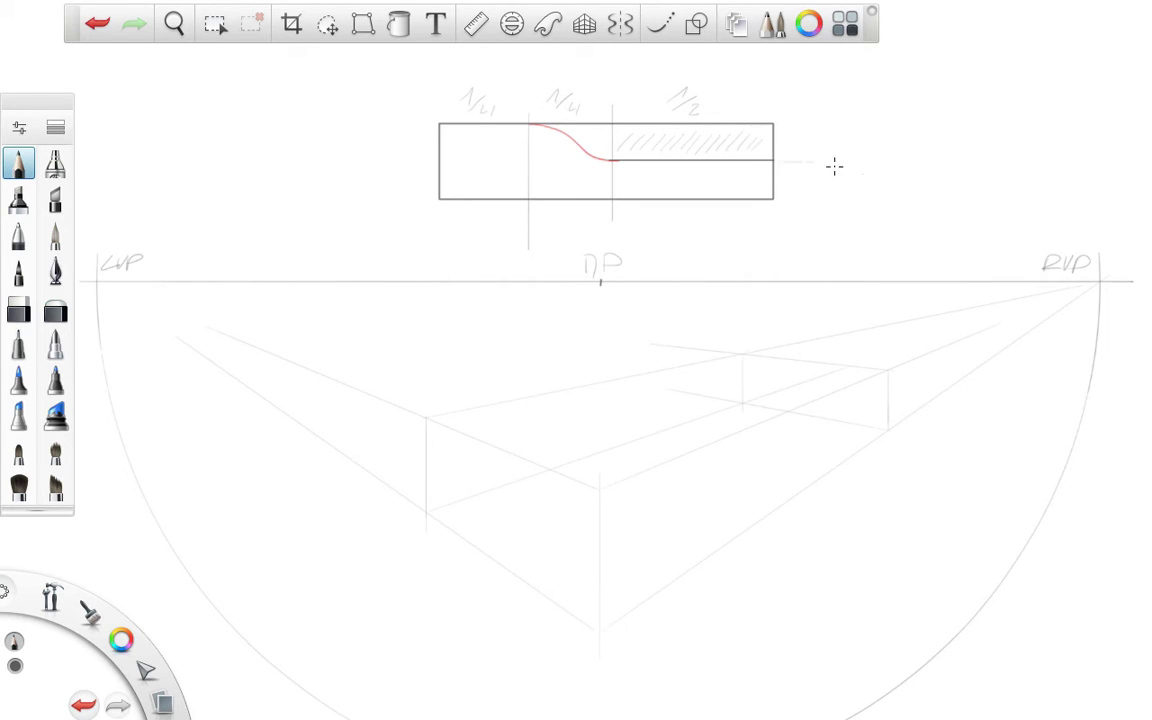
{"action": "left_click_drag", "start_coordinate": [772, 124], "coordinate": [806, 124]}
{"action": "left_click_drag", "start_coordinate": [776, 196], "coordinate": [810, 197]}
{"action": "mouse_move", "coordinate": [789, 140]}
{"action": "left_mouse_down"}
{"action": "mouse_move", "coordinate": [812, 139]}
{"action": "mouse_move", "coordinate": [784, 175]}
{"action": "mouse_move", "coordinate": [794, 188]}
{"action": "mouse_move", "coordinate": [798, 175]}
{"action": "left_mouse_up"}
{"action": "mouse_move", "coordinate": [806, 174]}
{"action": "left_mouse_down"}
{"action": "mouse_move", "coordinate": [798, 190]}
{"action": "mouse_move", "coordinate": [818, 188]}
{"action": "left_mouse_up"}
Step: Use the ruler to draw crossing diagonals on the perspective box's near end face, locating its centre
{"action": "left_click", "coordinate": [476, 23]}
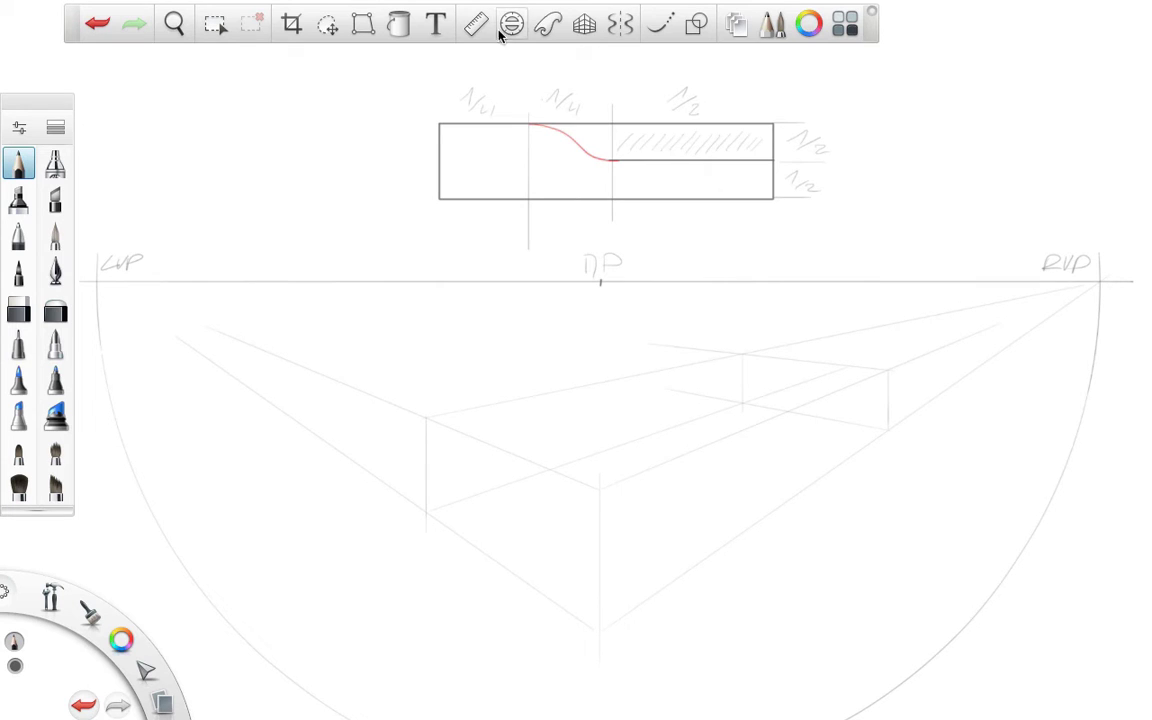
{"action": "left_click_drag", "start_coordinate": [751, 249], "coordinate": [465, 414]}
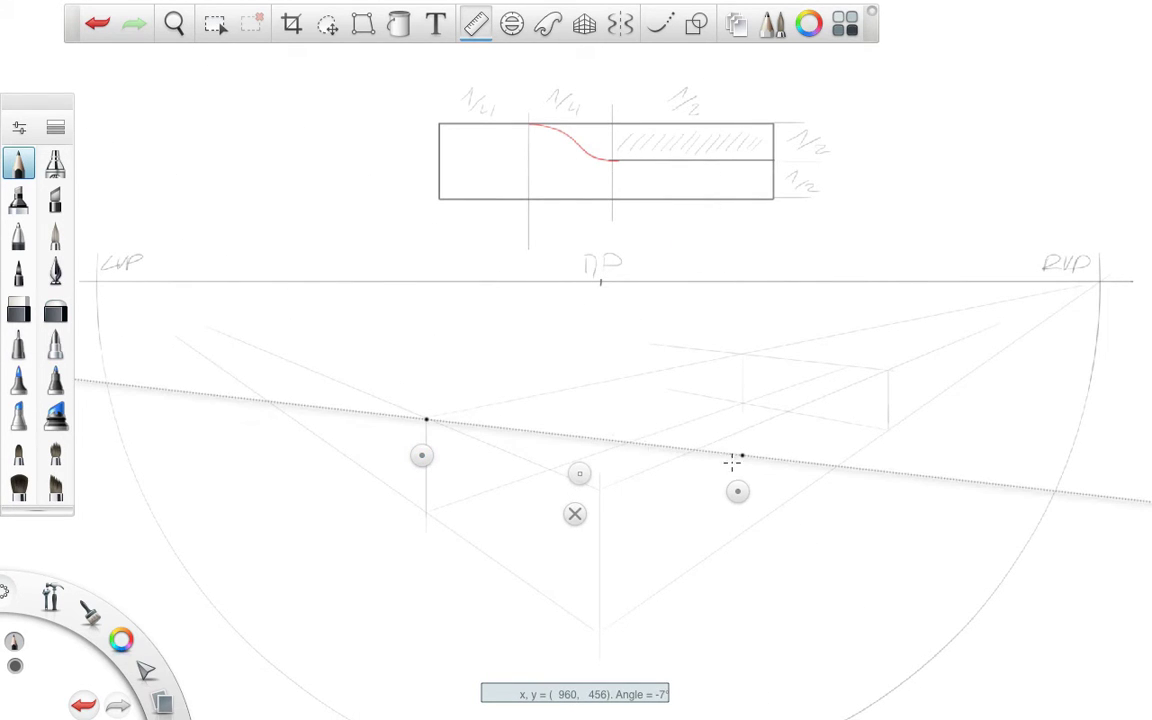
{"action": "left_click_drag", "start_coordinate": [738, 491], "coordinate": [599, 665]}
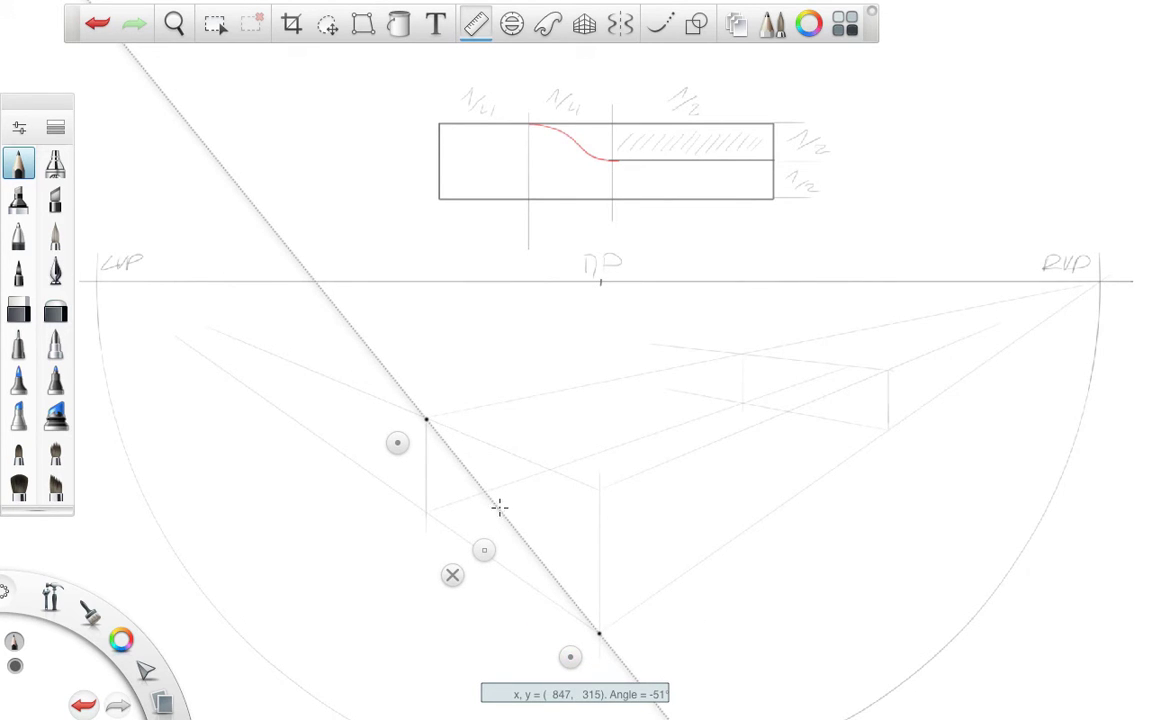
{"action": "mouse_move", "coordinate": [499, 508]}
{"action": "left_mouse_down"}
{"action": "mouse_move", "coordinate": [479, 478]}
{"action": "mouse_move", "coordinate": [536, 553]}
{"action": "left_mouse_up"}
{"action": "mouse_move", "coordinate": [397, 442]}
{"action": "left_mouse_down"}
{"action": "mouse_move", "coordinate": [410, 545]}
{"action": "mouse_move", "coordinate": [399, 536]}
{"action": "left_mouse_up"}
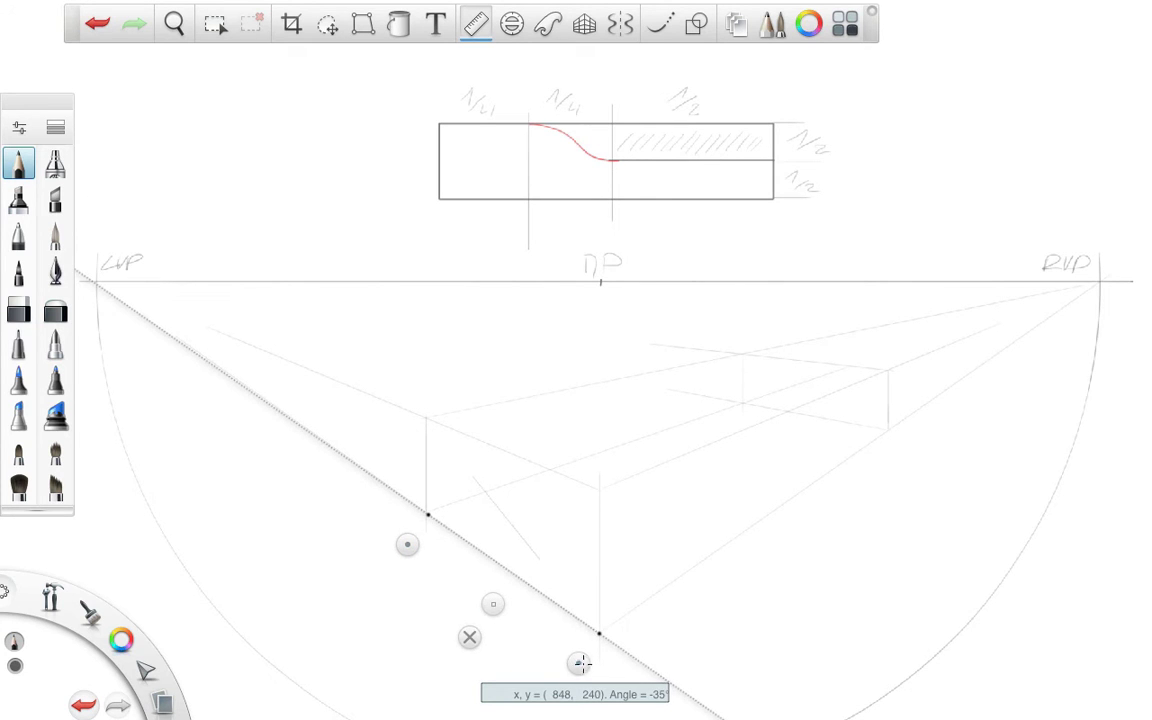
{"action": "left_click_drag", "start_coordinate": [581, 663], "coordinate": [586, 525]}
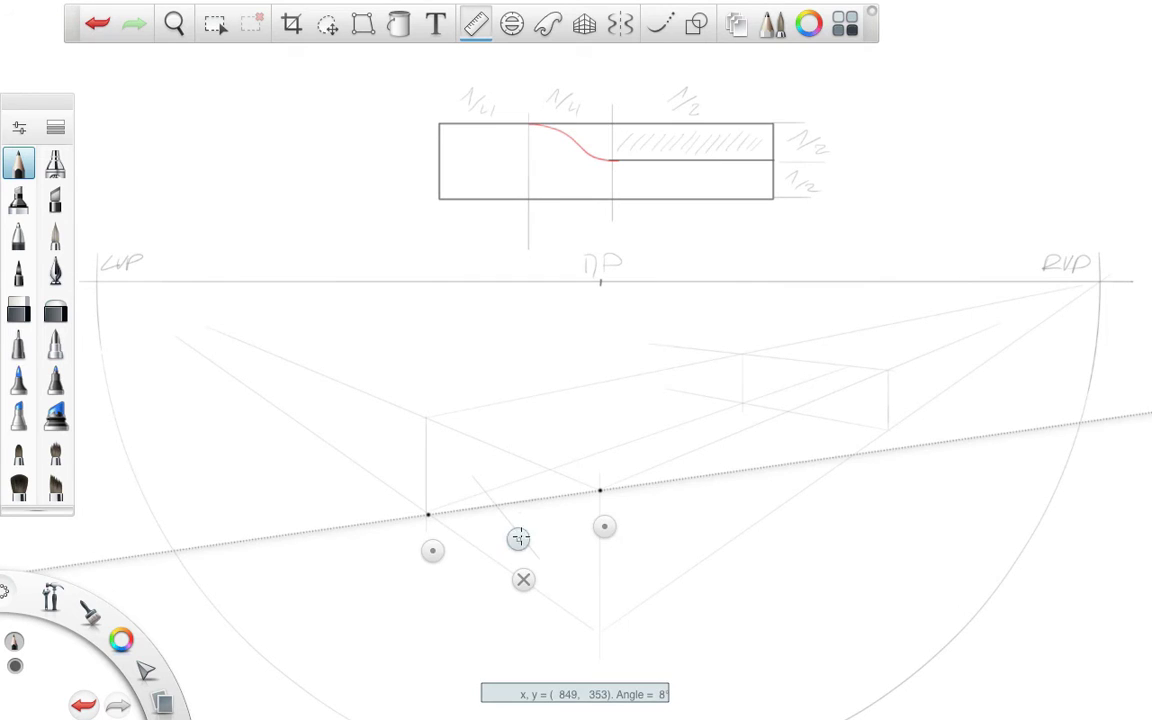
Step: Align the ruler from the LVP through the diagonals' crossing and mark half height on the end face's two vertical edges
{"action": "left_click_drag", "start_coordinate": [432, 550], "coordinate": [134, 314]}
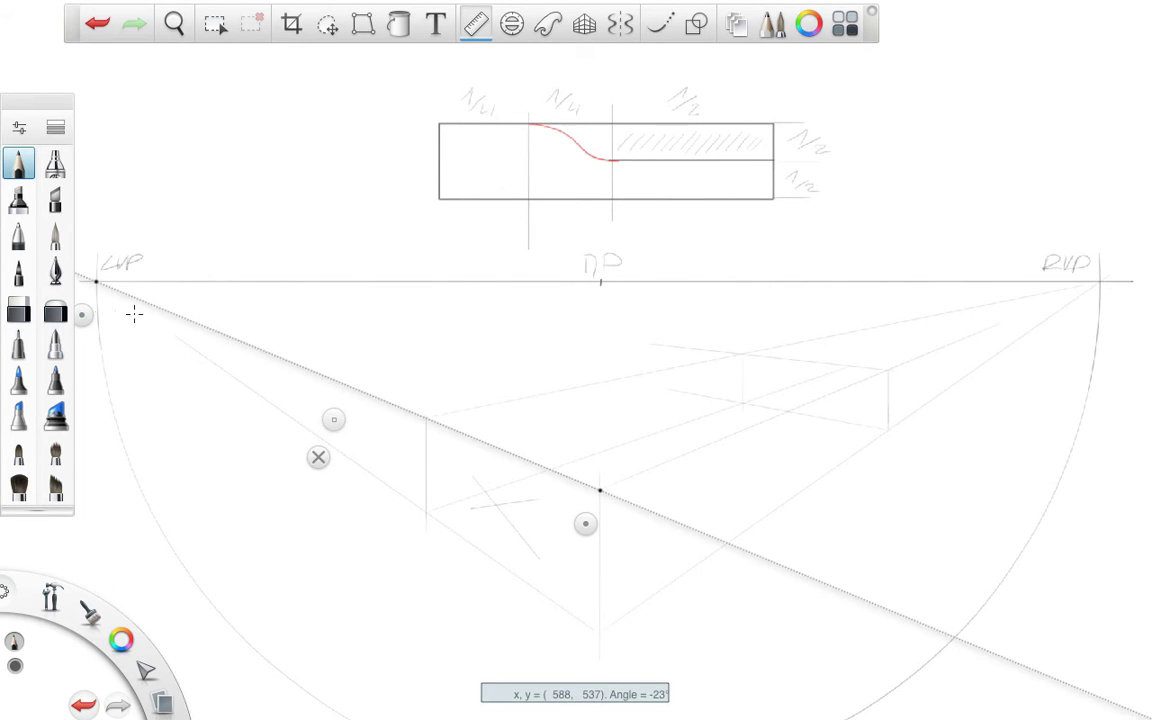
{"action": "left_click_drag", "start_coordinate": [586, 527], "coordinate": [580, 587]}
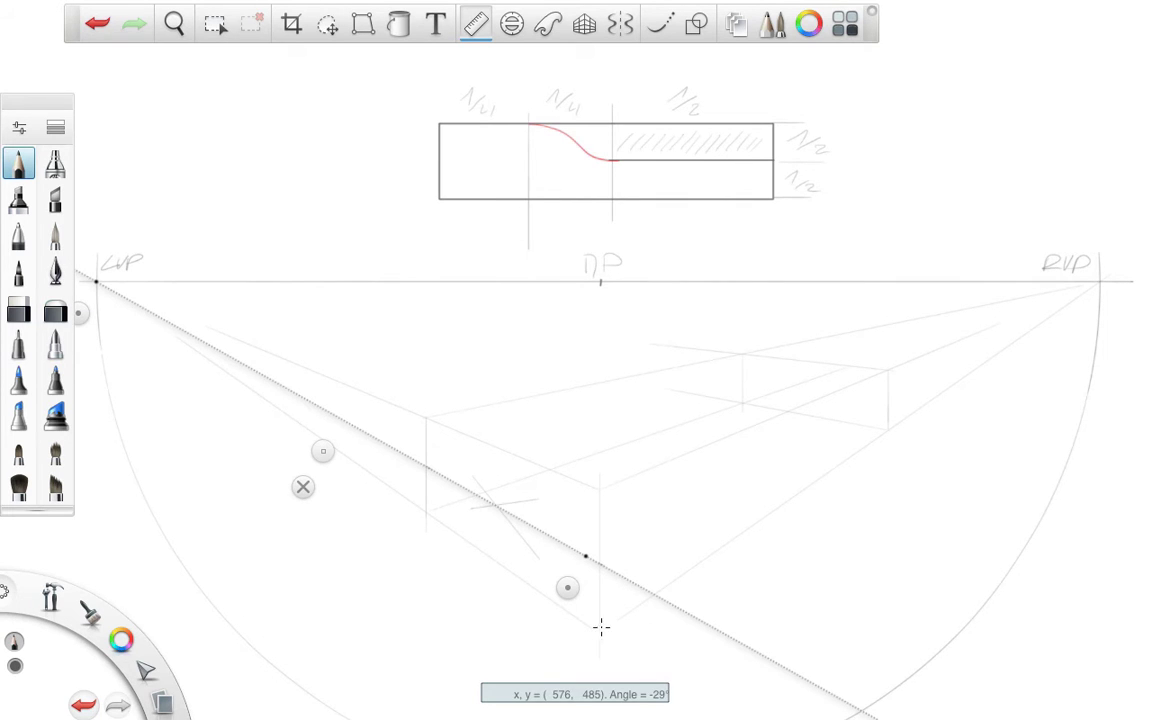
{"action": "left_click_drag", "start_coordinate": [567, 588], "coordinate": [586, 597]}
Step: Draw mid-height lines along both long sides of the box, from the half-height marks toward the RVP
{"action": "left_click_drag", "start_coordinate": [117, 309], "coordinate": [1087, 316]}
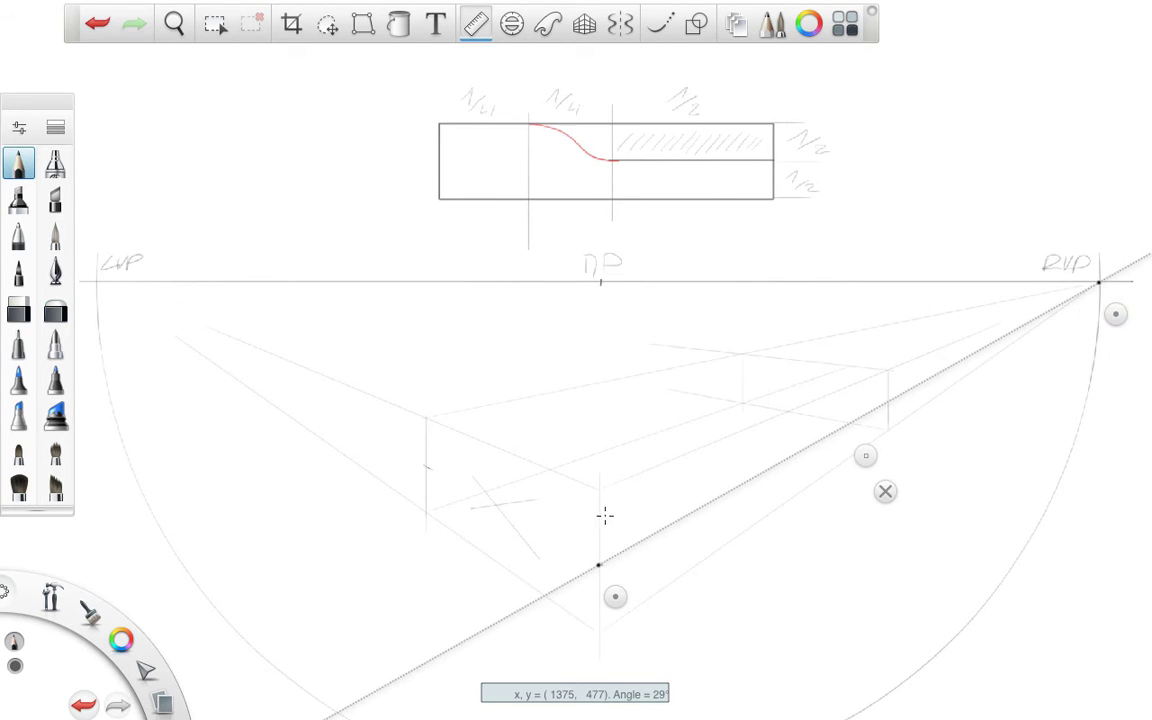
{"action": "mouse_move", "coordinate": [599, 563]}
{"action": "left_mouse_down"}
{"action": "mouse_move", "coordinate": [879, 429]}
{"action": "mouse_move", "coordinate": [774, 483]}
{"action": "left_mouse_up"}
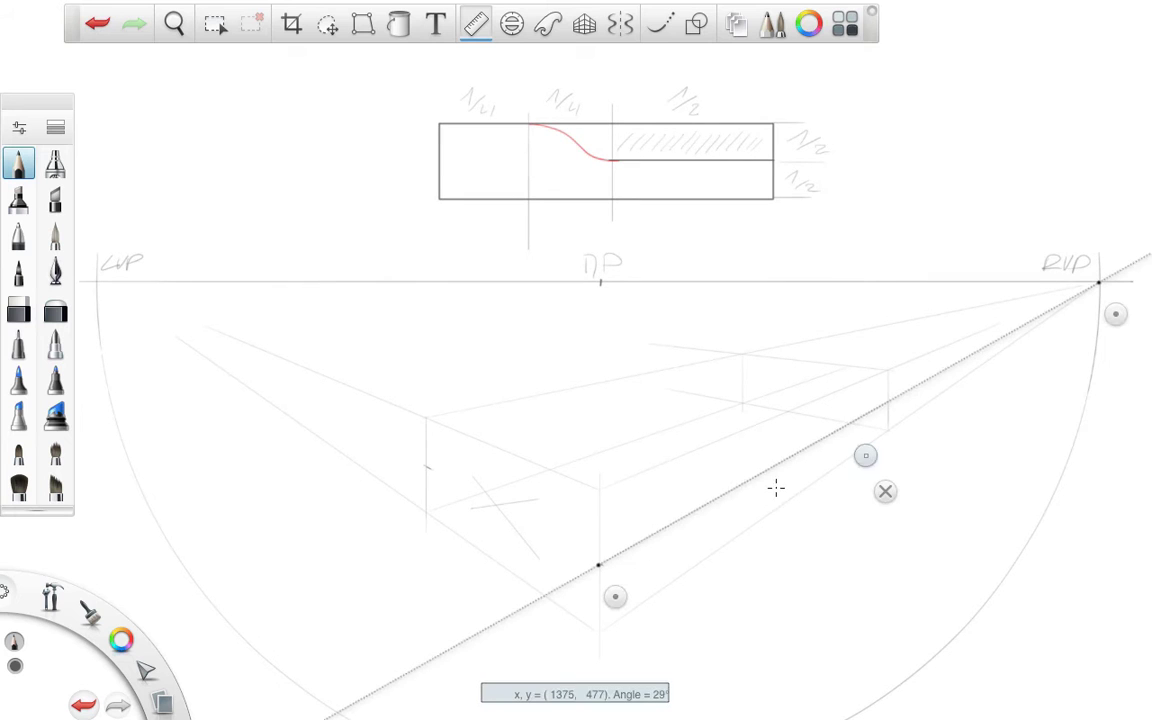
{"action": "mouse_move", "coordinate": [567, 564]}
{"action": "left_mouse_down"}
{"action": "mouse_move", "coordinate": [439, 484]}
{"action": "mouse_move", "coordinate": [617, 406]}
{"action": "mouse_move", "coordinate": [733, 386]}
{"action": "mouse_move", "coordinate": [687, 405]}
{"action": "left_mouse_up"}
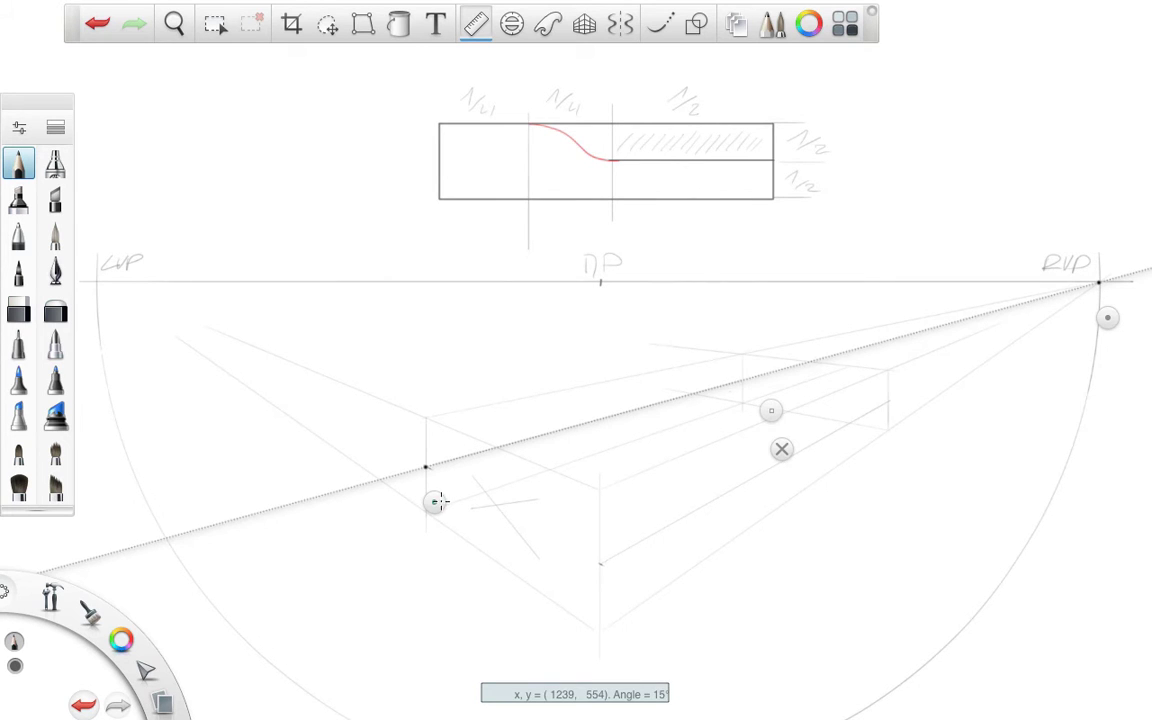
{"action": "left_click_drag", "start_coordinate": [440, 501], "coordinate": [752, 414]}
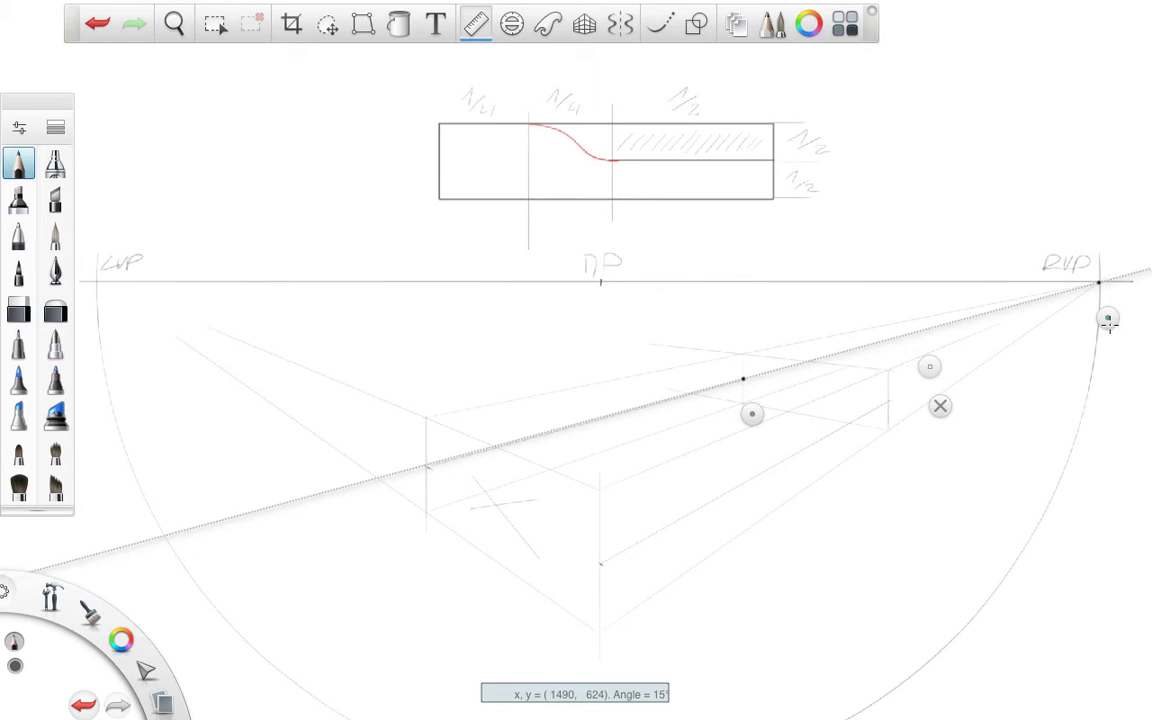
Step: Draw the mid-height line across the box's far end face between the two long lines, and close the ruler
{"action": "left_click_drag", "start_coordinate": [1108, 320], "coordinate": [899, 433]}
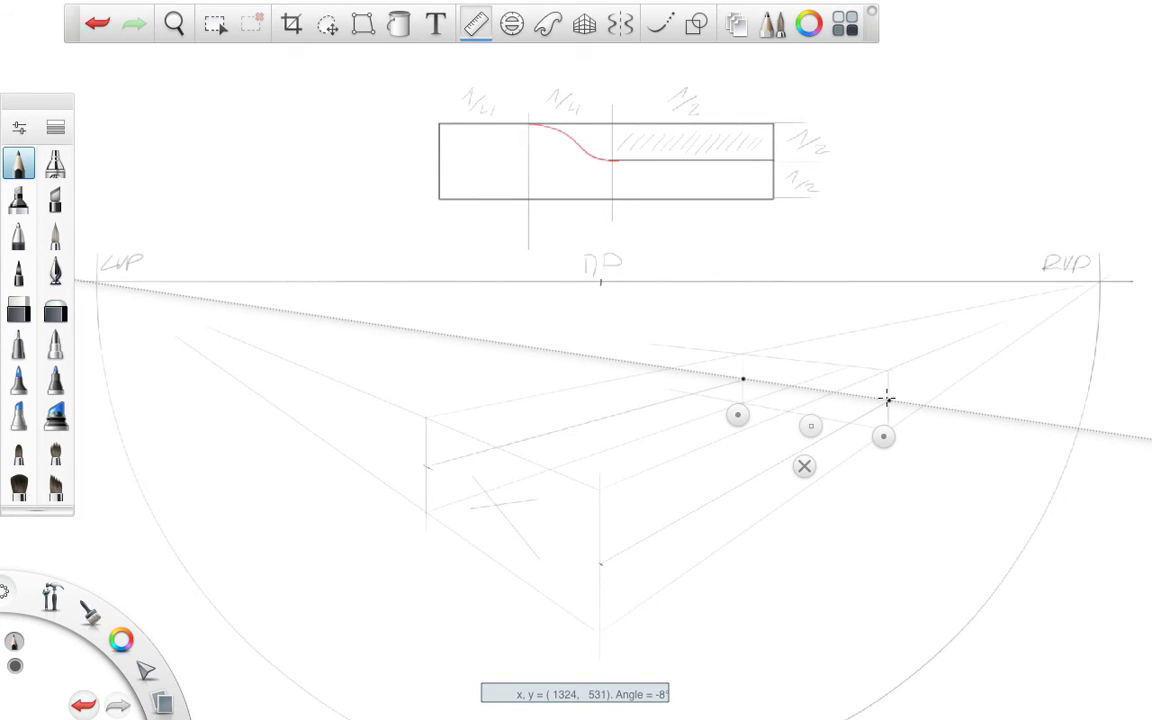
{"action": "mouse_move", "coordinate": [743, 379]}
{"action": "left_mouse_down"}
{"action": "mouse_move", "coordinate": [878, 404]}
{"action": "mouse_move", "coordinate": [858, 398]}
{"action": "left_mouse_up"}
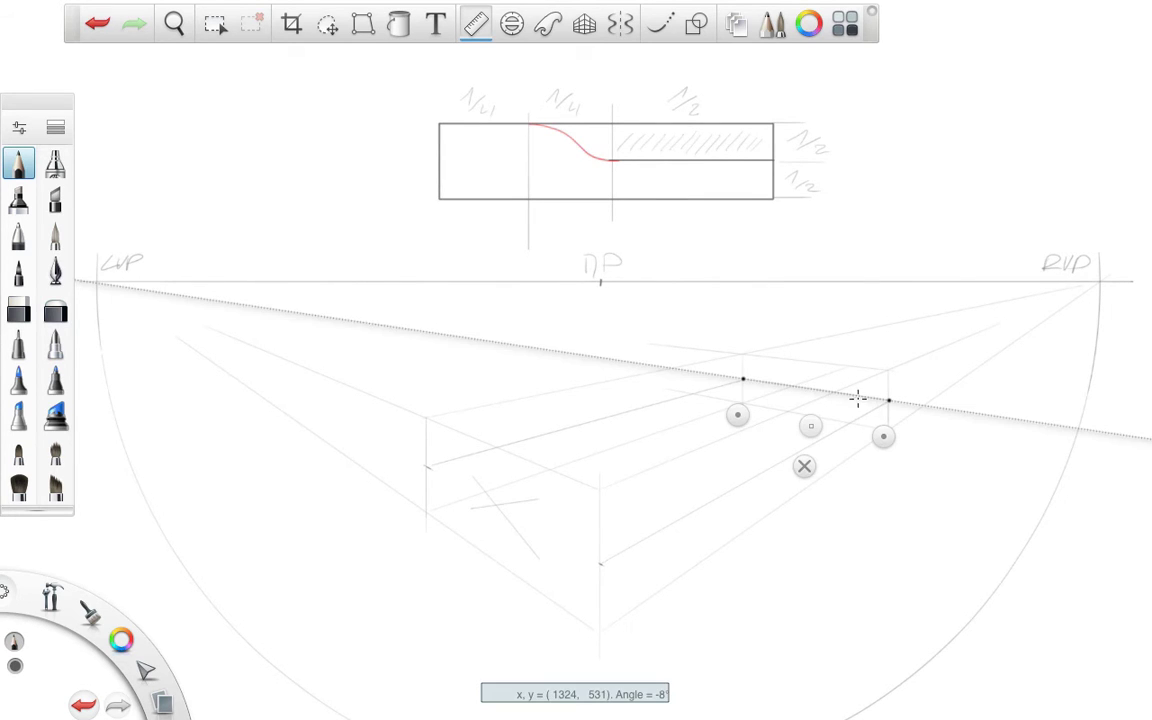
{"action": "left_click", "coordinate": [804, 466]}
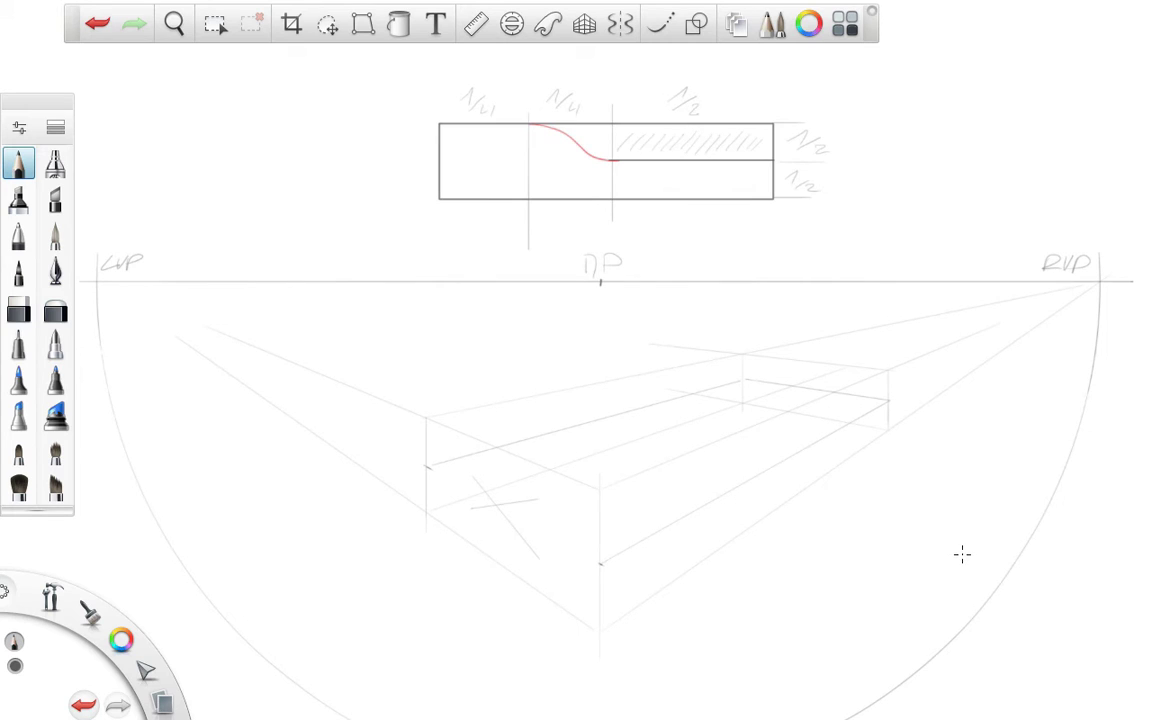
Step: Circle the side view's half-height line, and mark where the box's front-side diagonal crosses its mid-height line
{"action": "left_click", "coordinate": [750, 161]}
{"action": "left_click", "coordinate": [476, 25]}
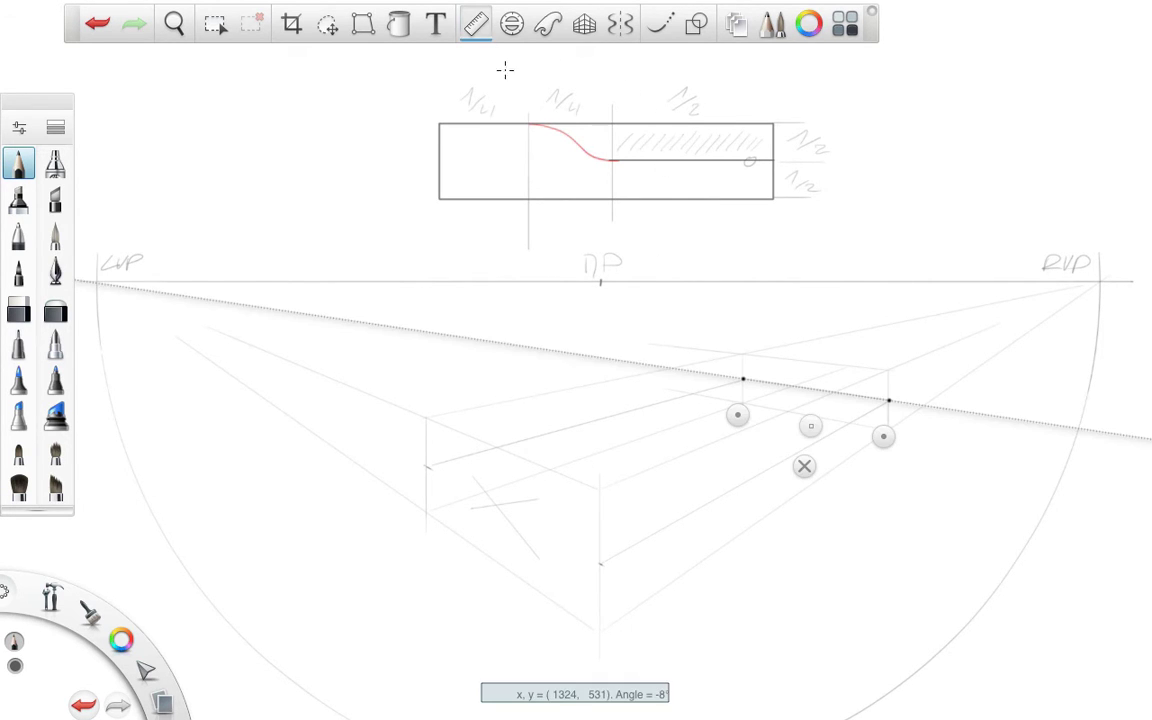
{"action": "left_click_drag", "start_coordinate": [737, 414], "coordinate": [601, 664]}
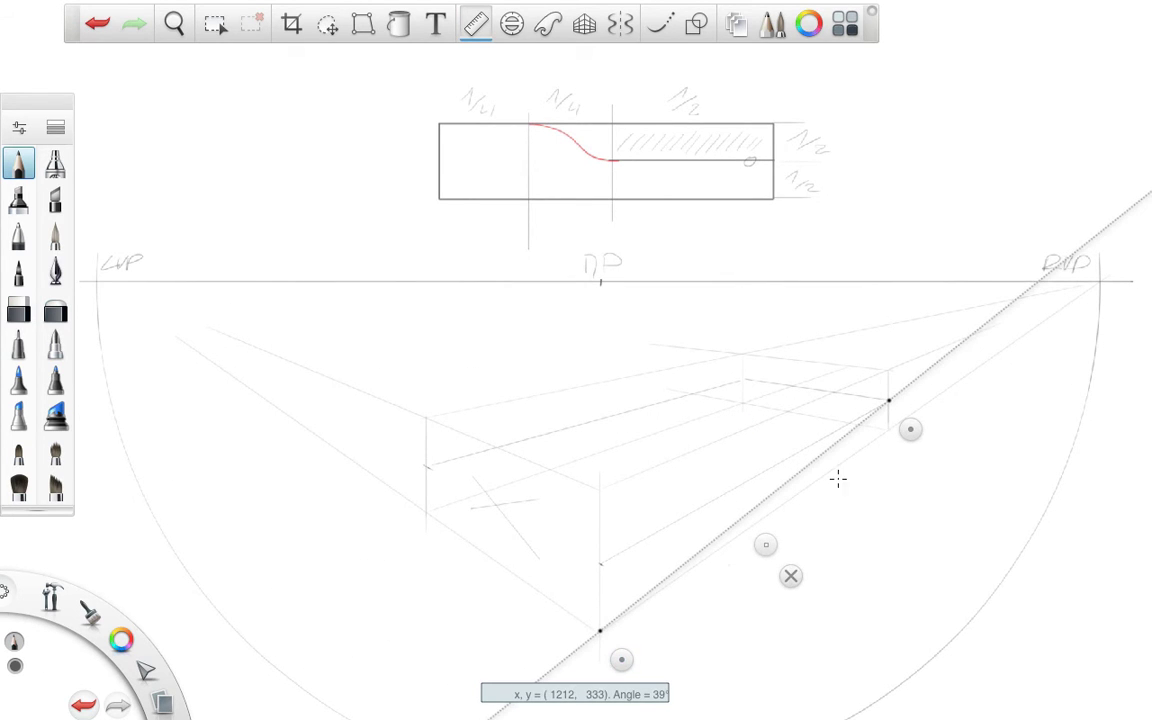
{"action": "left_click_drag", "start_coordinate": [912, 430], "coordinate": [912, 400]}
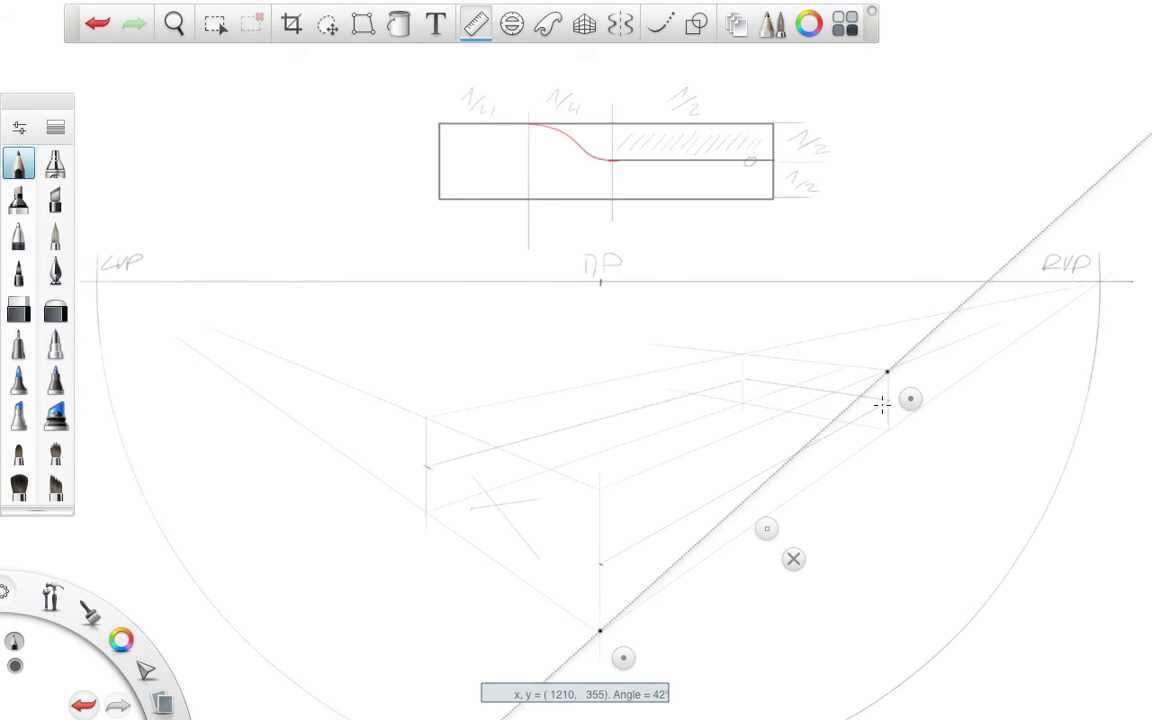
{"action": "left_click_drag", "start_coordinate": [766, 528], "coordinate": [882, 532]}
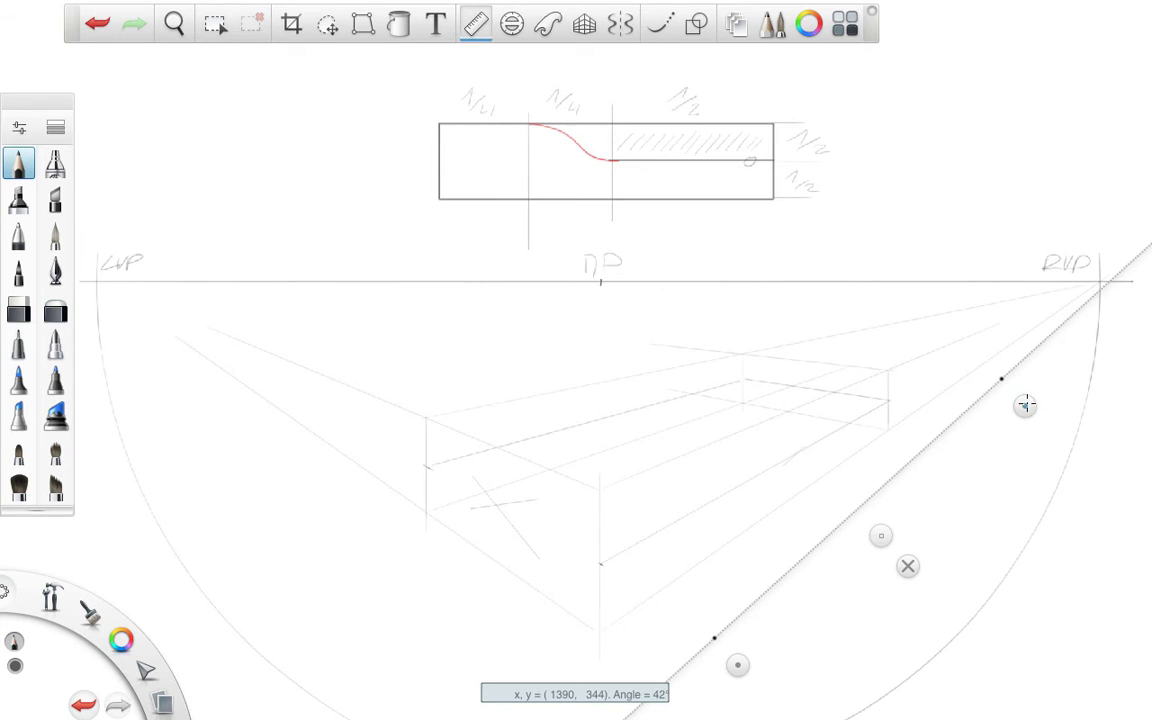
Step: Set the ruler vertical at the half-length crossing and mark the front side's upper, middle and lower long lines
{"action": "left_click_drag", "start_coordinate": [1025, 404], "coordinate": [725, 381]}
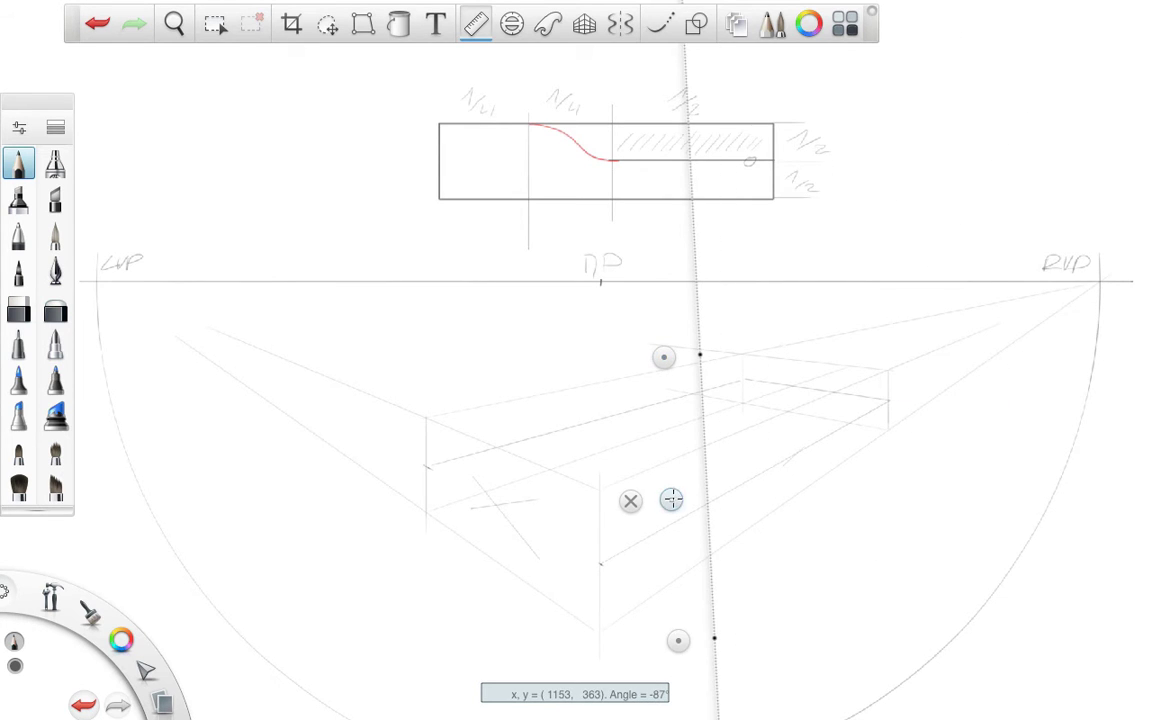
{"action": "left_click_drag", "start_coordinate": [671, 500], "coordinate": [540, 364]}
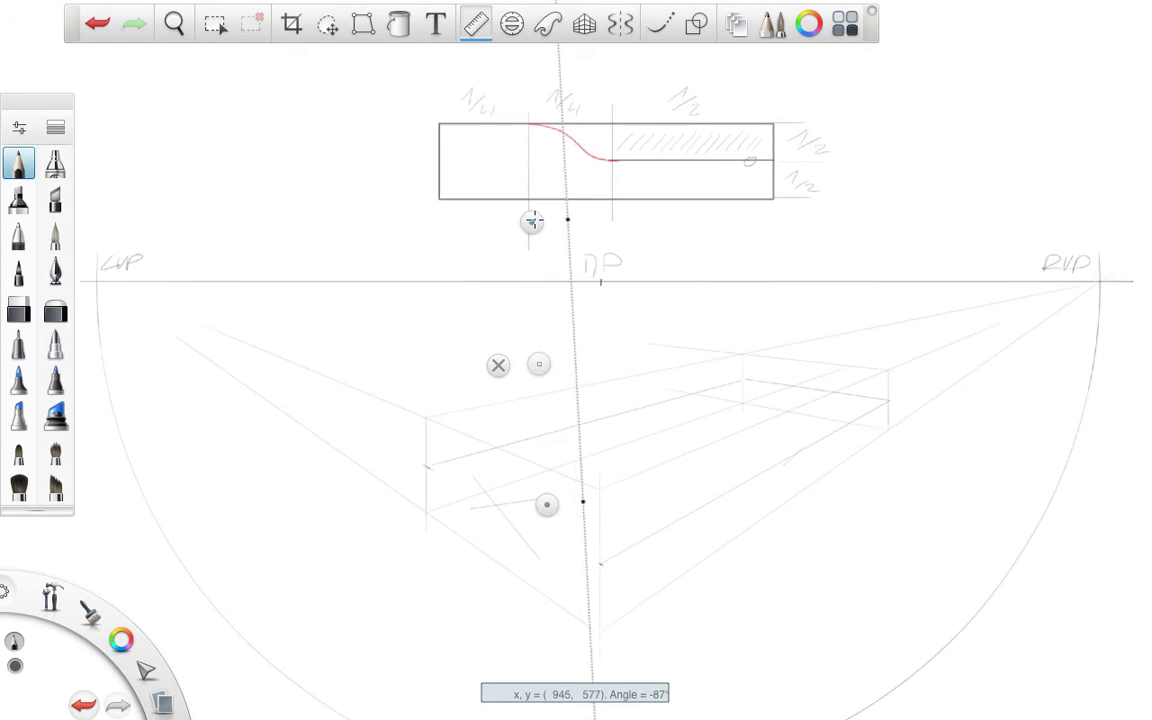
{"action": "left_click_drag", "start_coordinate": [533, 221], "coordinate": [597, 221]}
{"action": "left_click_drag", "start_coordinate": [604, 363], "coordinate": [831, 413]}
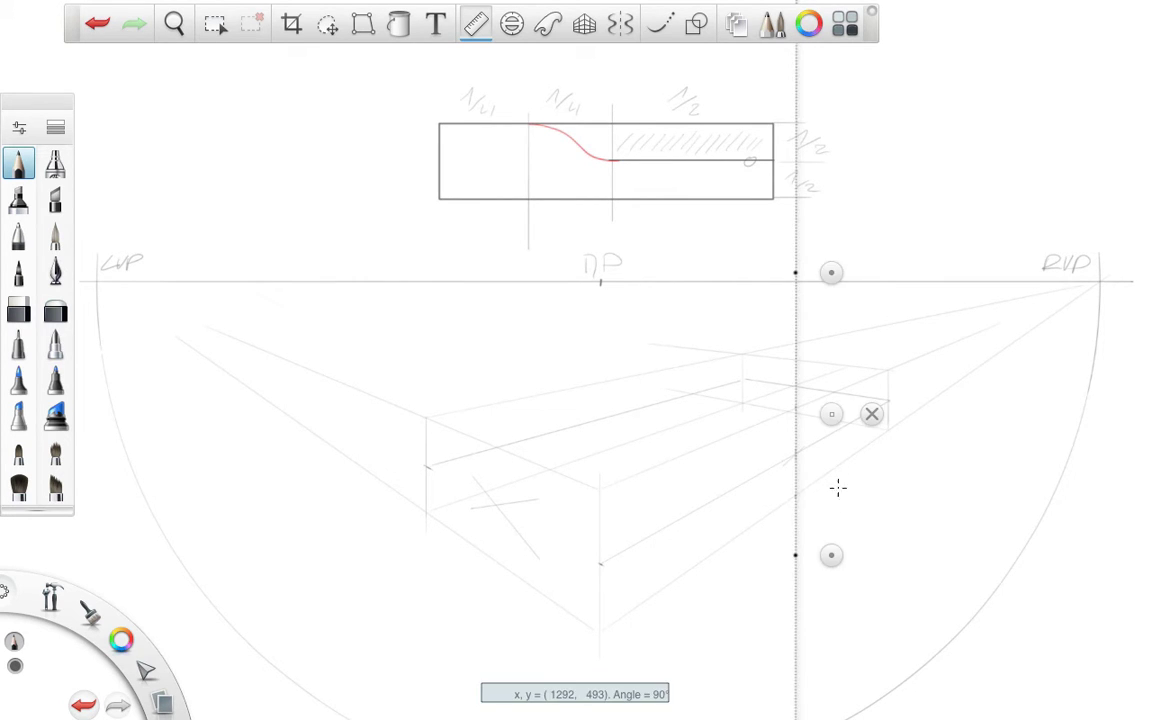
{"action": "left_click_drag", "start_coordinate": [831, 414], "coordinate": [953, 405]}
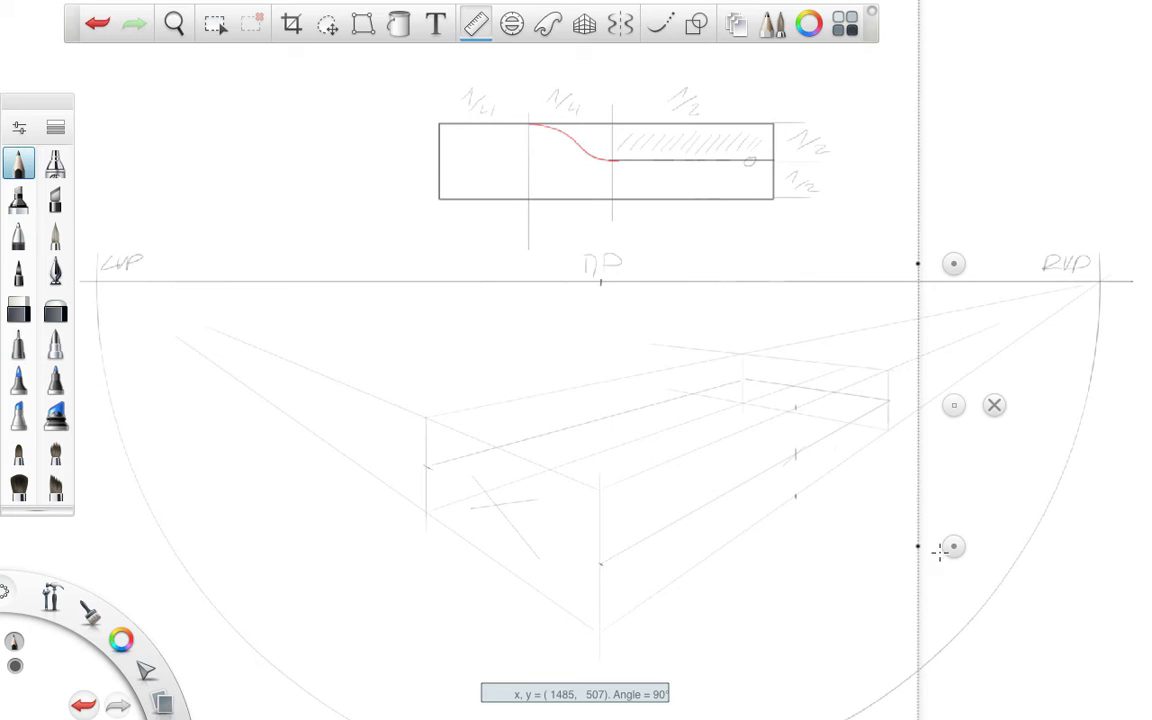
Step: Align the ruler with both diagonals of the front side's near half and mark their crossing on the mid-height line
{"action": "left_click_drag", "start_coordinate": [954, 405], "coordinate": [634, 492]}
{"action": "left_click_drag", "start_coordinate": [637, 348], "coordinate": [833, 406]}
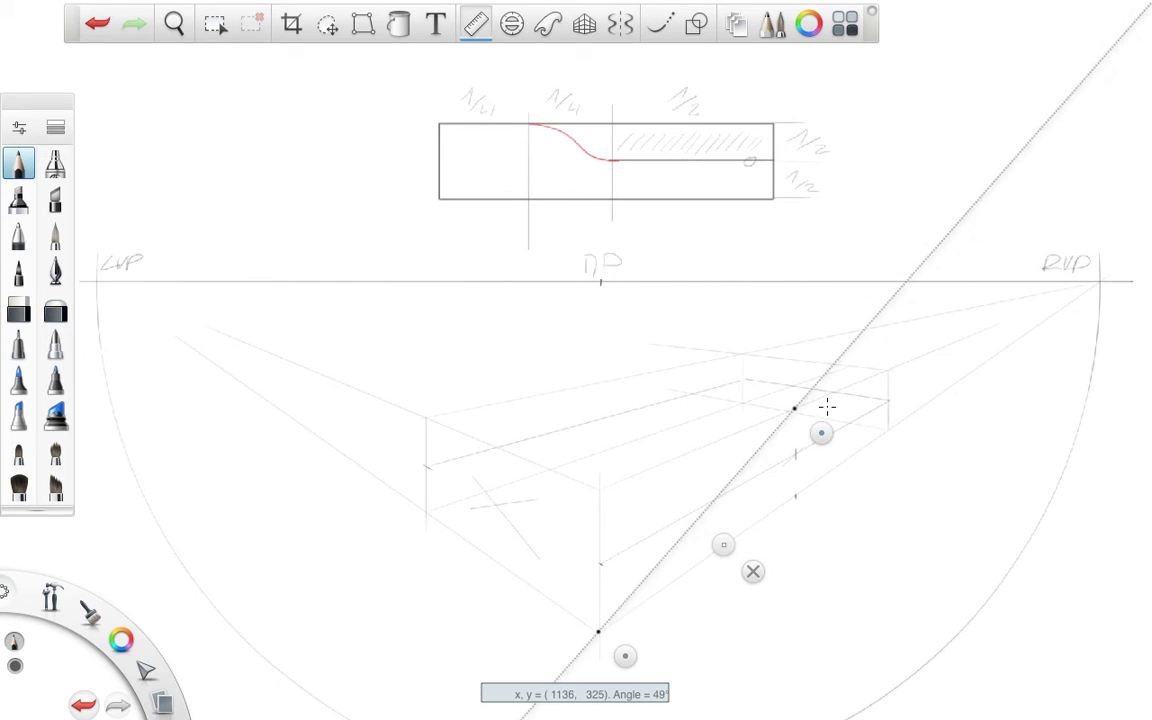
{"action": "left_click", "coordinate": [714, 498]}
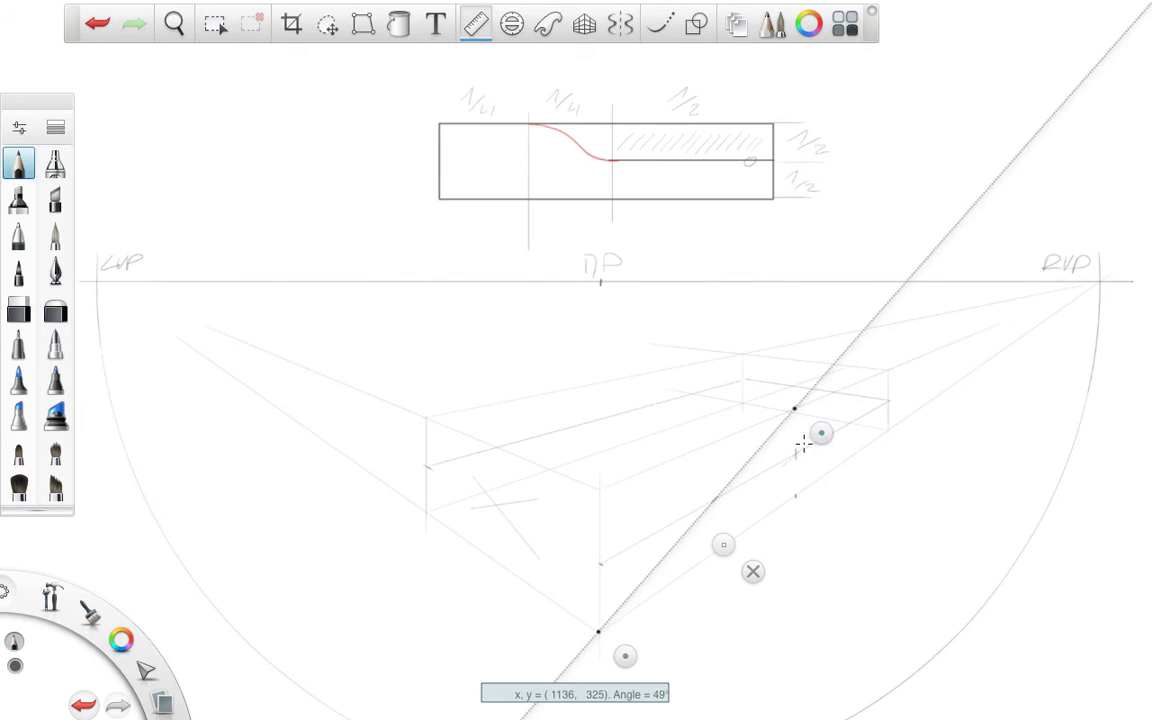
{"action": "left_click_drag", "start_coordinate": [625, 656], "coordinate": [627, 516]}
{"action": "left_click_drag", "start_coordinate": [808, 442], "coordinate": [810, 532]}
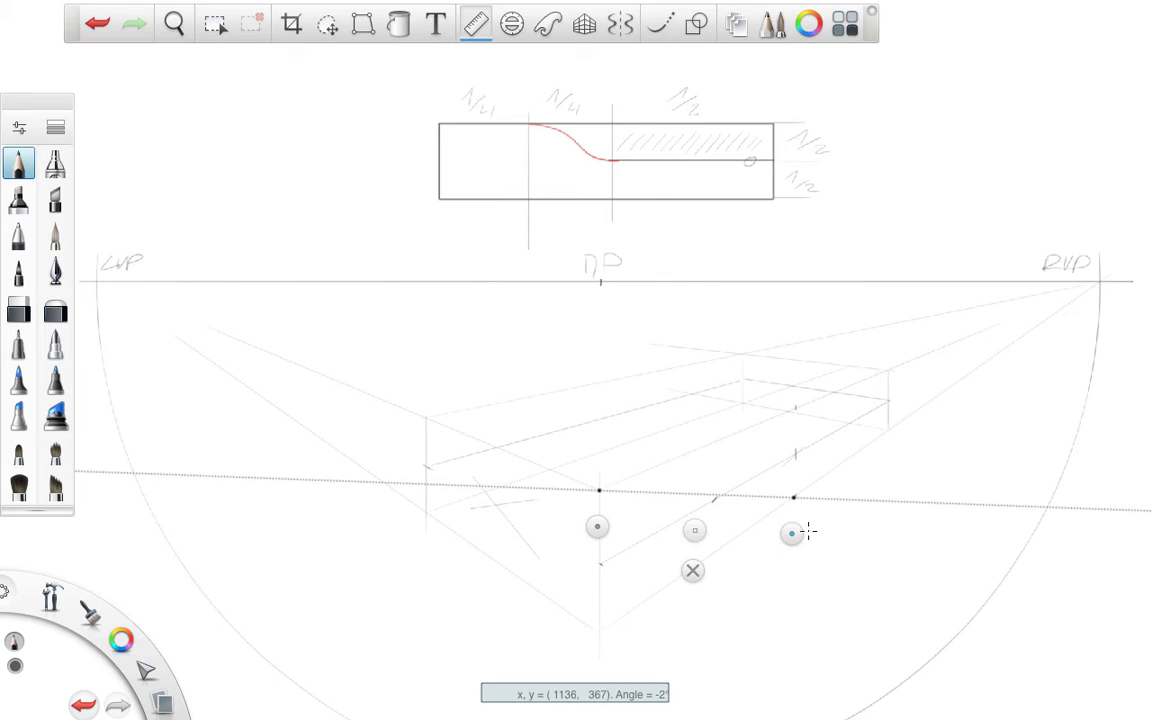
{"action": "left_click", "coordinate": [719, 496]}
Step: Project the quarter-length mark vertically to the box's upper front edge and draw a line across the top face toward the LVP
{"action": "left_click_drag", "start_coordinate": [720, 496], "coordinate": [754, 505]}
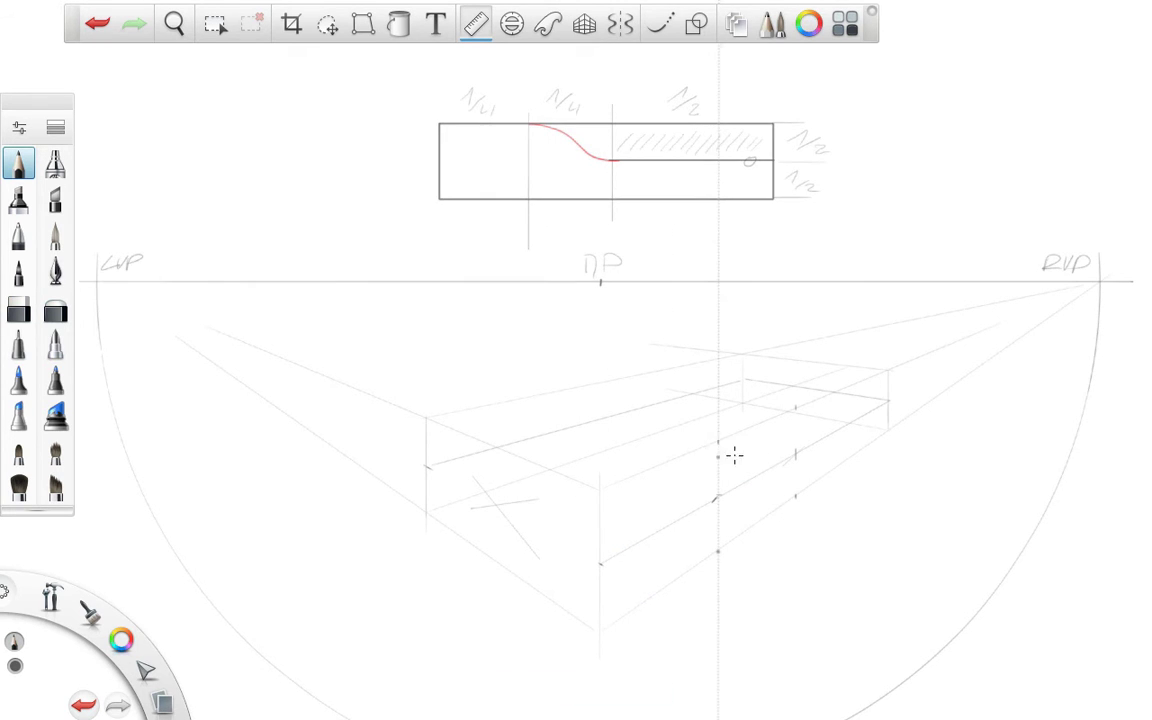
{"action": "left_click_drag", "start_coordinate": [753, 505], "coordinate": [752, 395]}
{"action": "left_click_drag", "start_coordinate": [753, 347], "coordinate": [195, 283]}
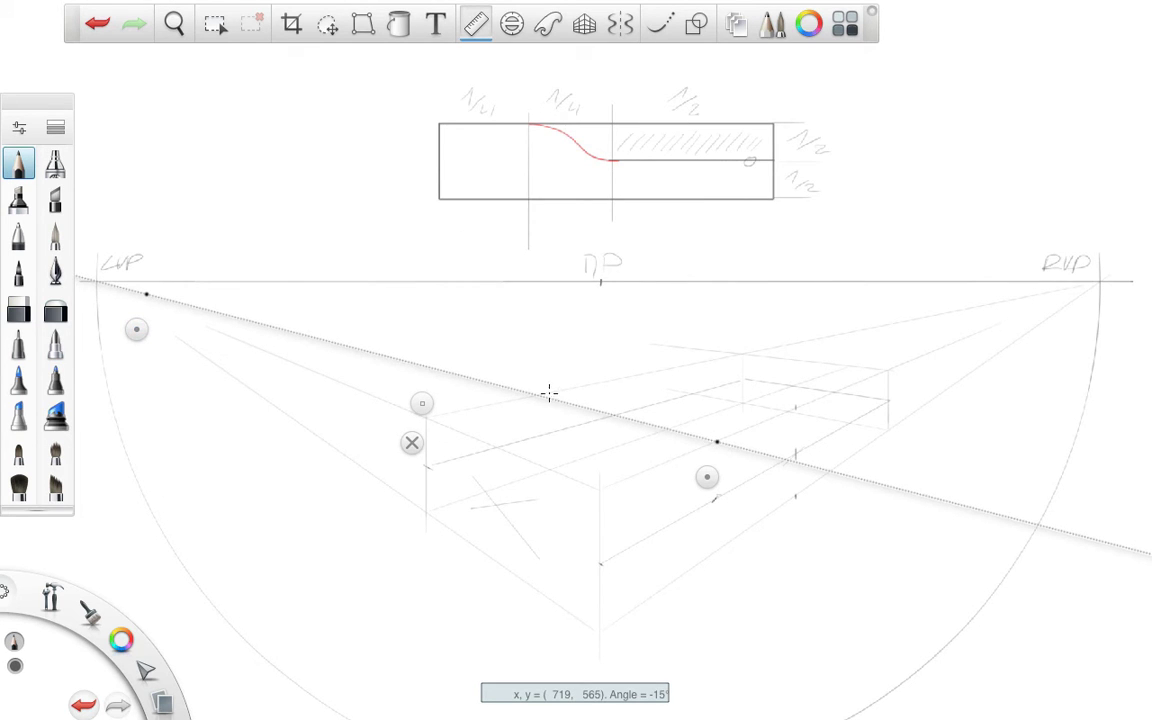
{"action": "left_click_drag", "start_coordinate": [537, 393], "coordinate": [711, 459]}
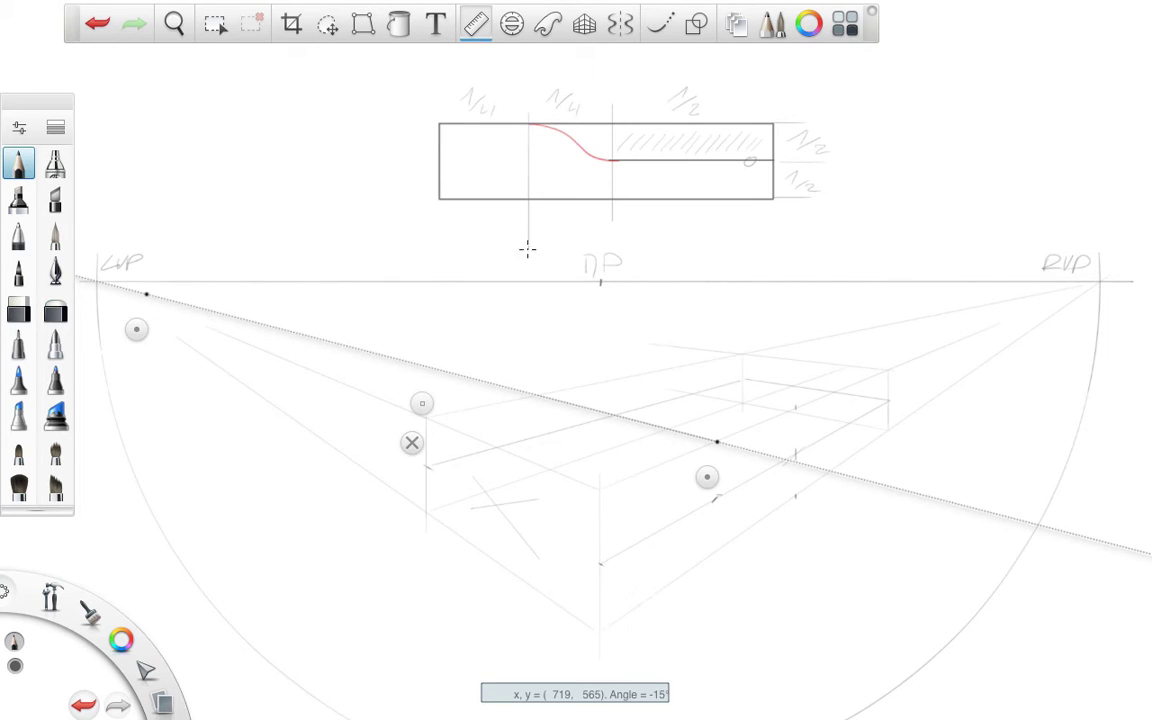
Step: Close the ruler and circle both end points of the red curve in the side view
{"action": "key", "text": "Escape"}
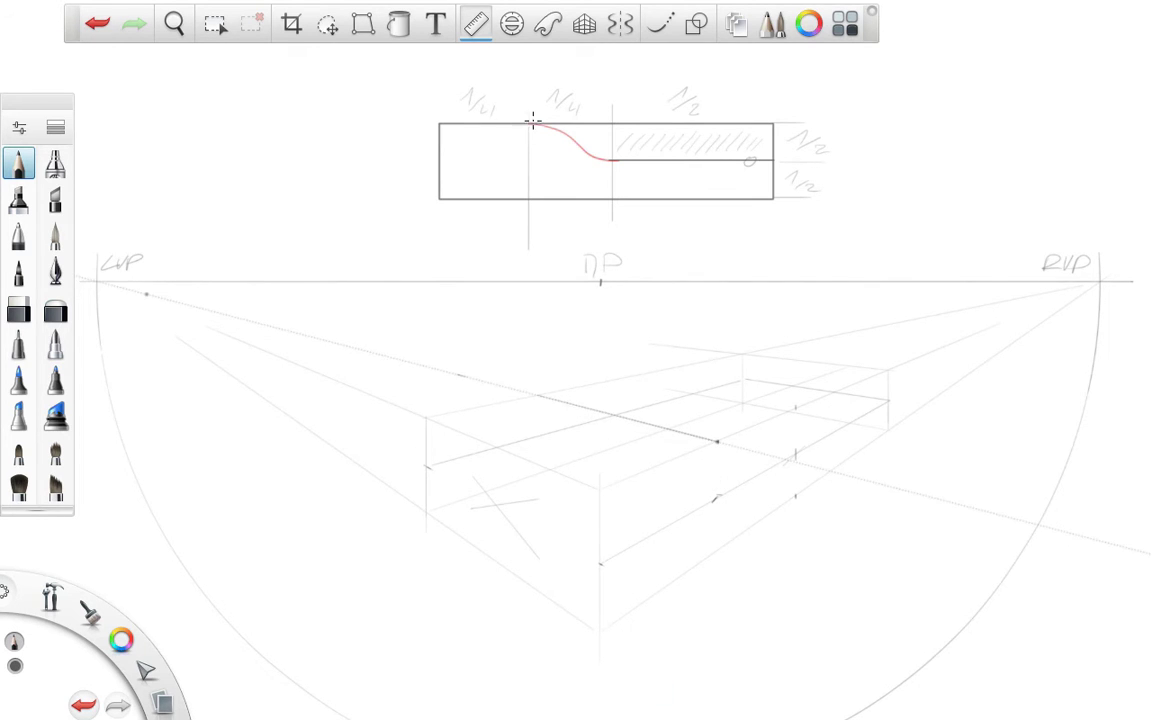
{"action": "key", "text": "r"}
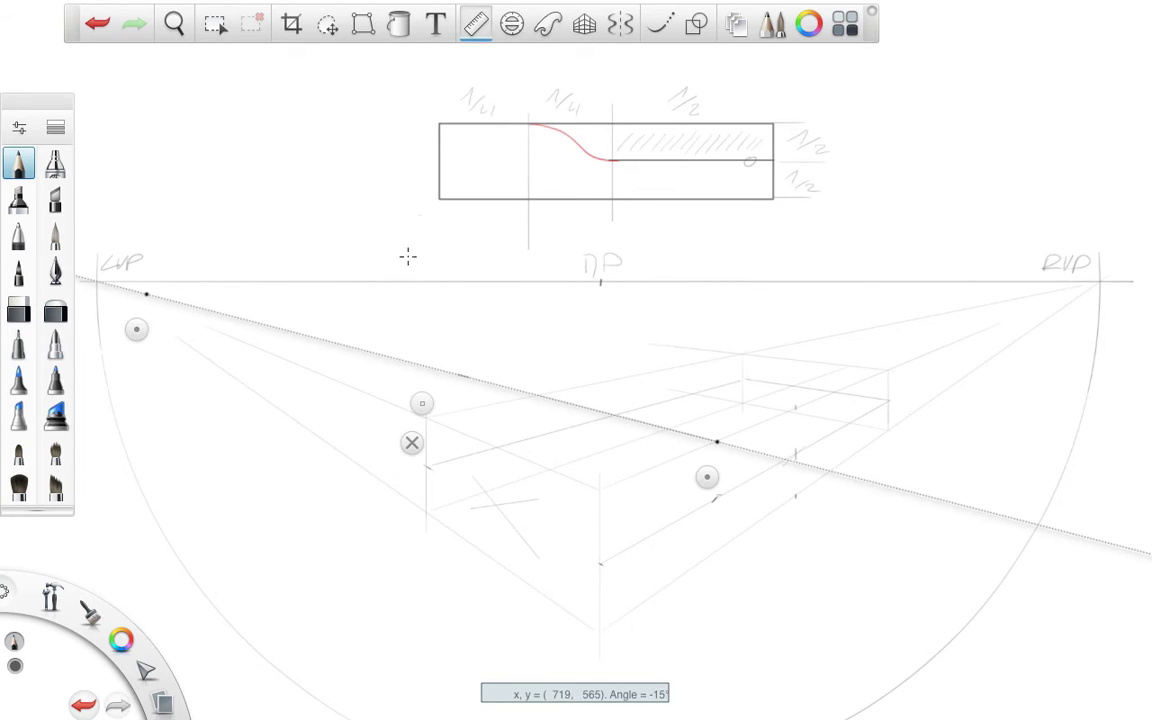
{"action": "left_click", "coordinate": [411, 442]}
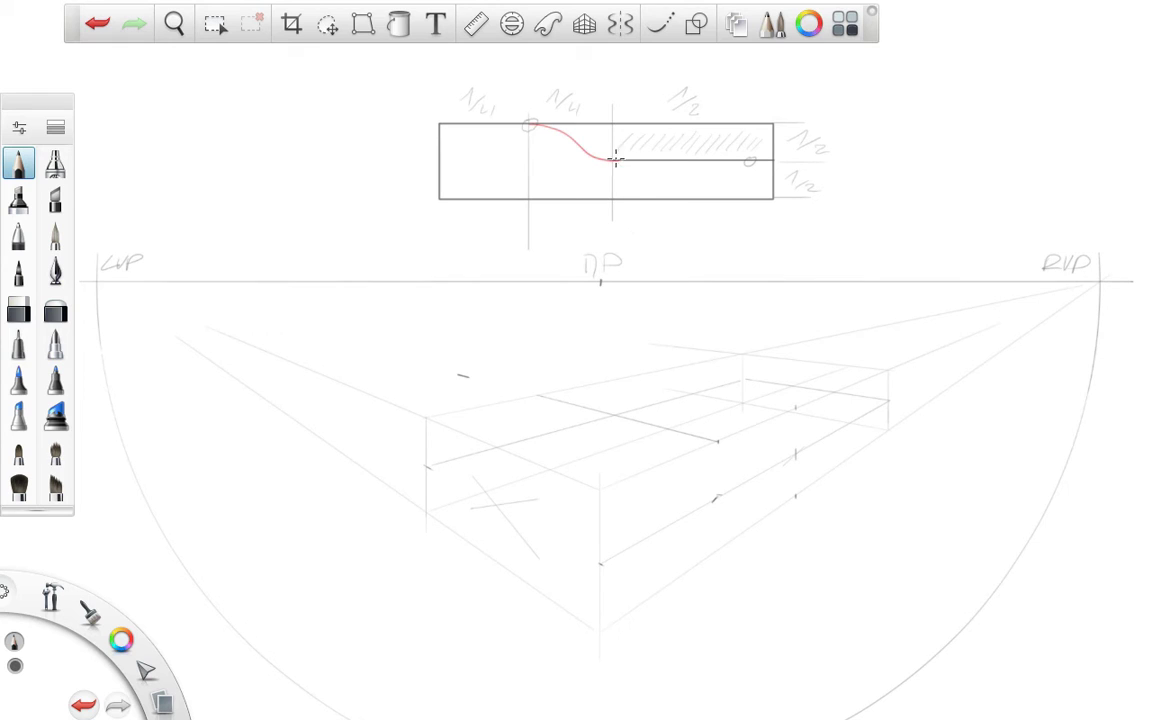
{"action": "left_click_drag", "start_coordinate": [612, 155], "coordinate": [613, 156]}
Step: Draw a ruler line from the half-length mark at mid-height across the box toward the LVP, and close the ruler
{"action": "left_click", "coordinate": [476, 24]}
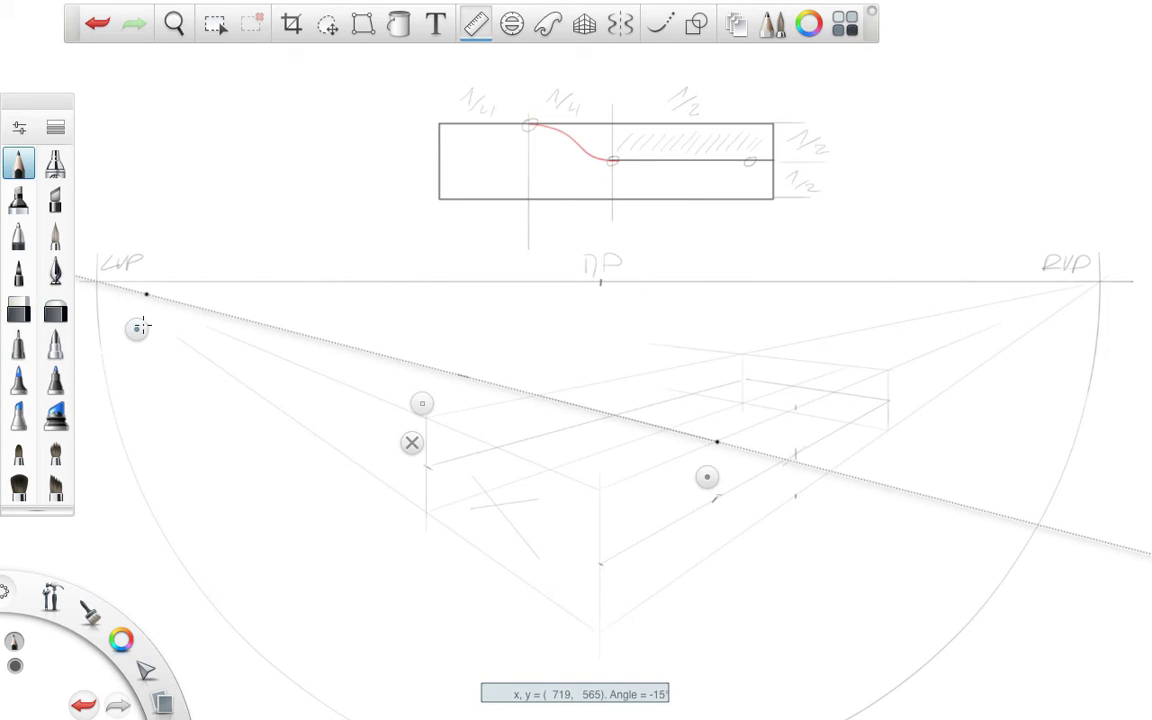
{"action": "left_click_drag", "start_coordinate": [136, 329], "coordinate": [88, 318]}
{"action": "left_click_drag", "start_coordinate": [708, 476], "coordinate": [786, 487]}
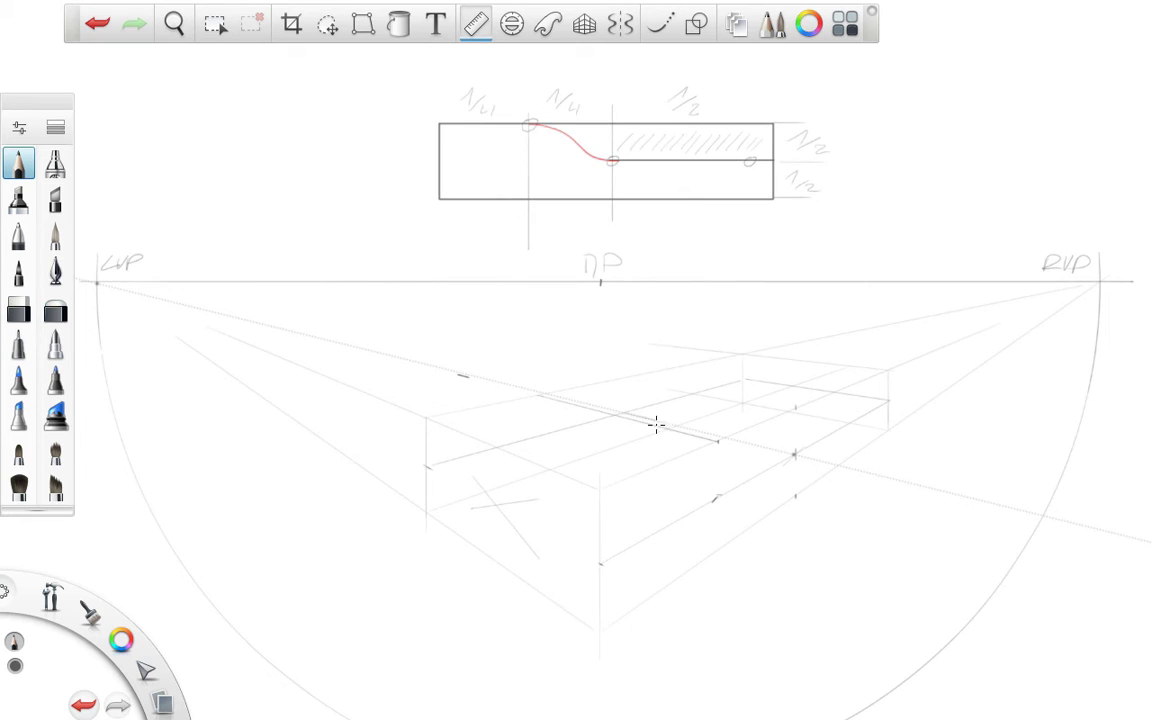
{"action": "left_click_drag", "start_coordinate": [656, 425], "coordinate": [795, 459]}
{"action": "left_click", "coordinate": [428, 444]}
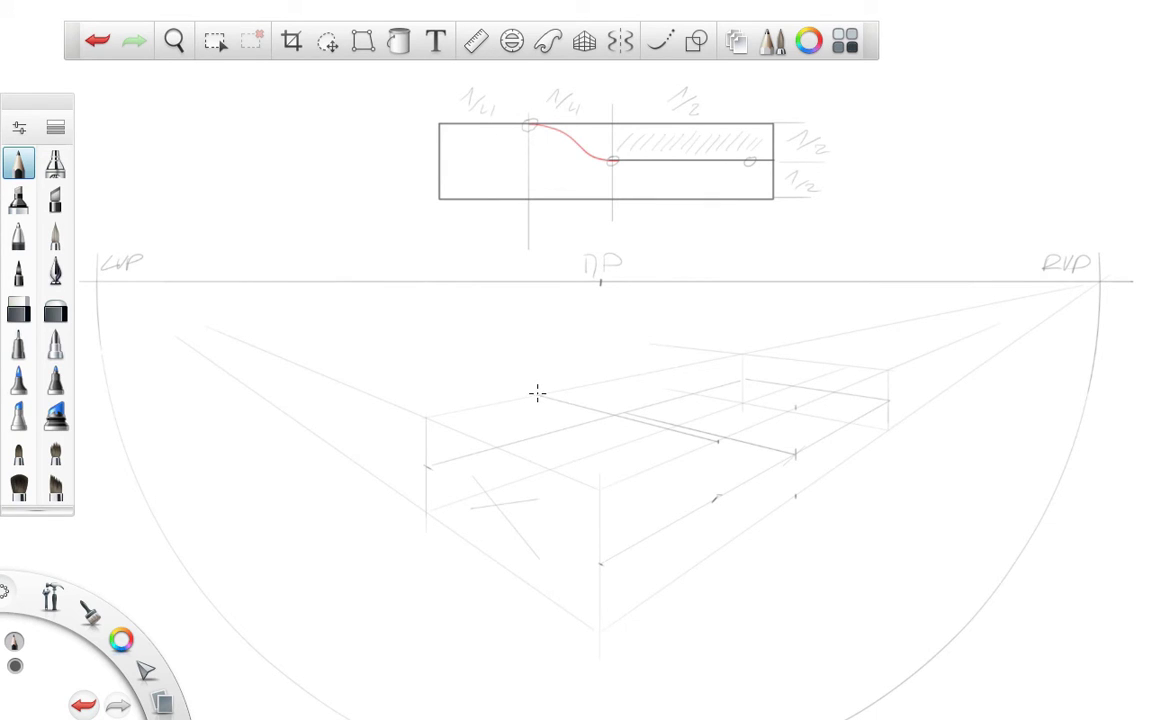
Step: Drop vertical lines from both quarter-length marks to the mid-height lines and join their lower ends with a ruler line across the box
{"action": "left_click_drag", "start_coordinate": [537, 395], "coordinate": [537, 438]}
{"action": "left_click_drag", "start_coordinate": [717, 447], "coordinate": [717, 497]}
{"action": "left_click", "coordinate": [475, 40]}
{"action": "left_click_drag", "start_coordinate": [498, 402], "coordinate": [568, 473]}
{"action": "left_click_drag", "start_coordinate": [244, 398], "coordinate": [542, 478]}
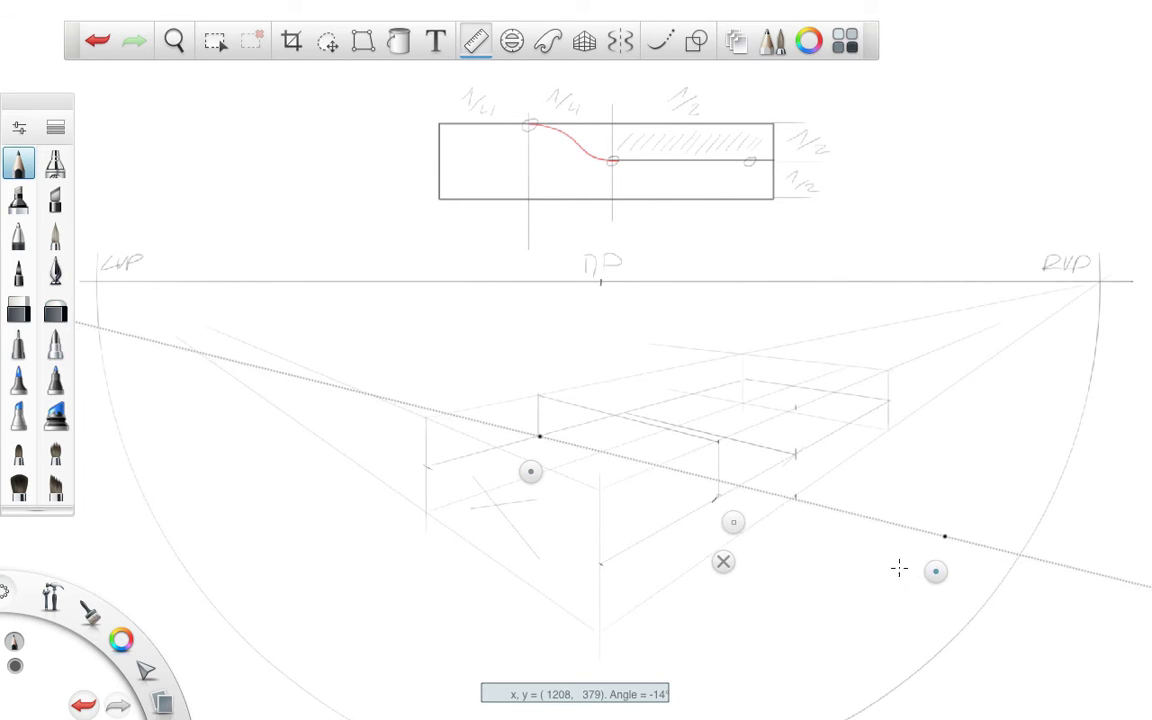
{"action": "left_click_drag", "start_coordinate": [930, 570], "coordinate": [695, 515]}
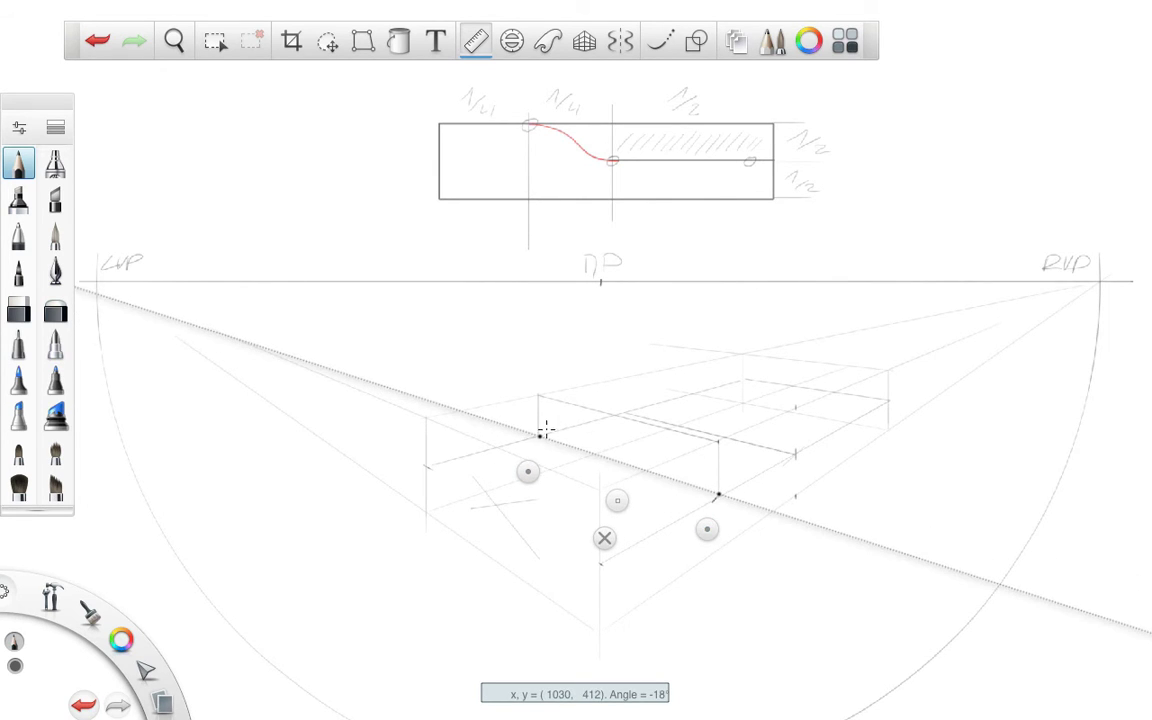
{"action": "mouse_move", "coordinate": [545, 430]}
{"action": "left_mouse_down"}
{"action": "mouse_move", "coordinate": [712, 504]}
{"action": "mouse_move", "coordinate": [716, 518]}
{"action": "left_mouse_up"}
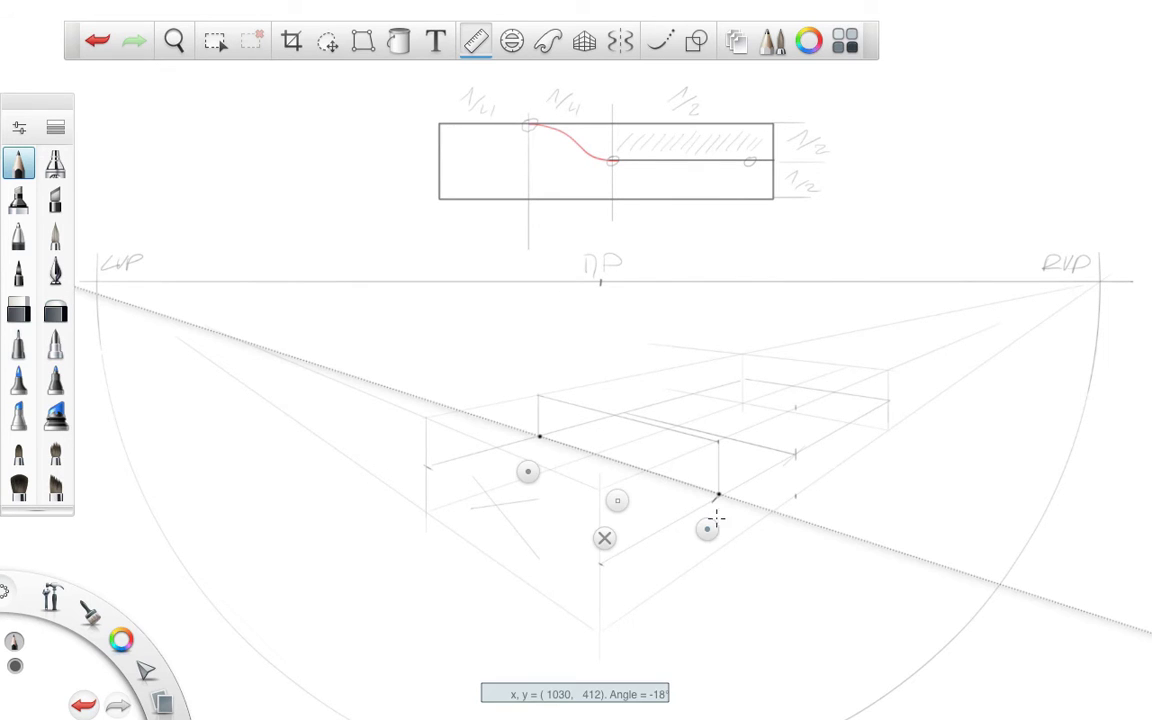
Step: Draw straight ruler lines on both long sides from the upper quarter-length mark to the half-length mark at mid-height, and close the ruler
{"action": "left_click_drag", "start_coordinate": [527, 472], "coordinate": [522, 432]}
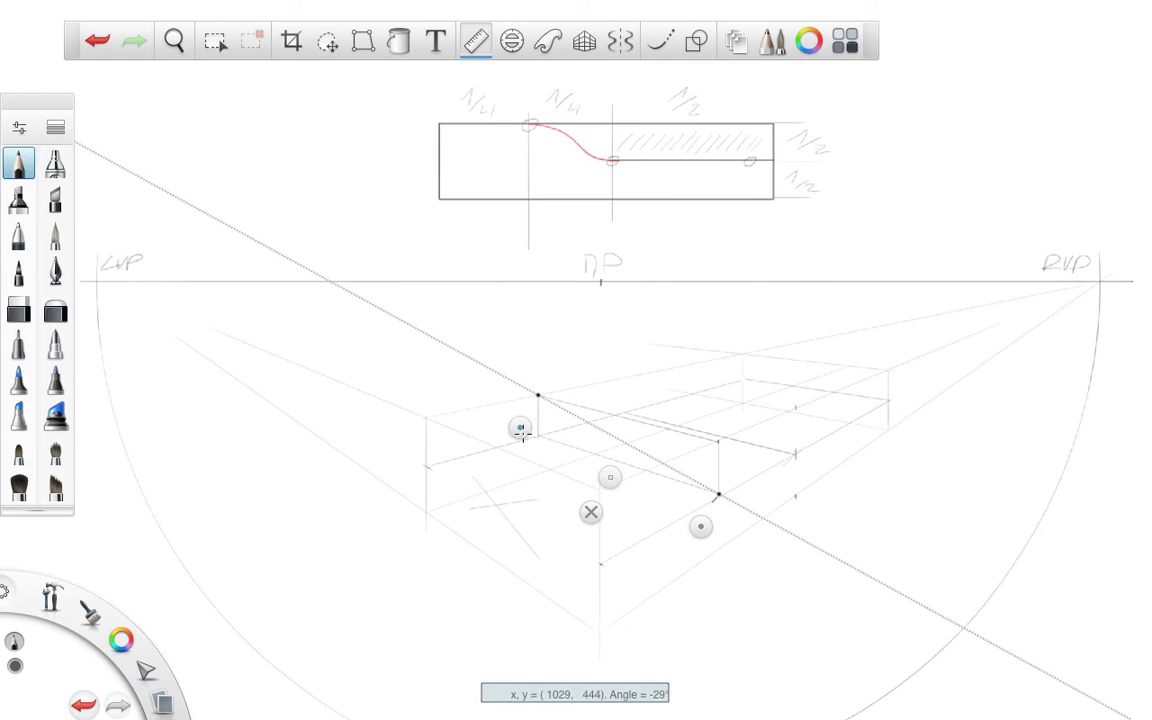
{"action": "left_click_drag", "start_coordinate": [700, 527], "coordinate": [617, 450]}
{"action": "mouse_move", "coordinate": [545, 391]}
{"action": "left_mouse_down"}
{"action": "mouse_move", "coordinate": [612, 406]}
{"action": "mouse_move", "coordinate": [746, 507]}
{"action": "mouse_move", "coordinate": [752, 486]}
{"action": "mouse_move", "coordinate": [789, 491]}
{"action": "left_mouse_up"}
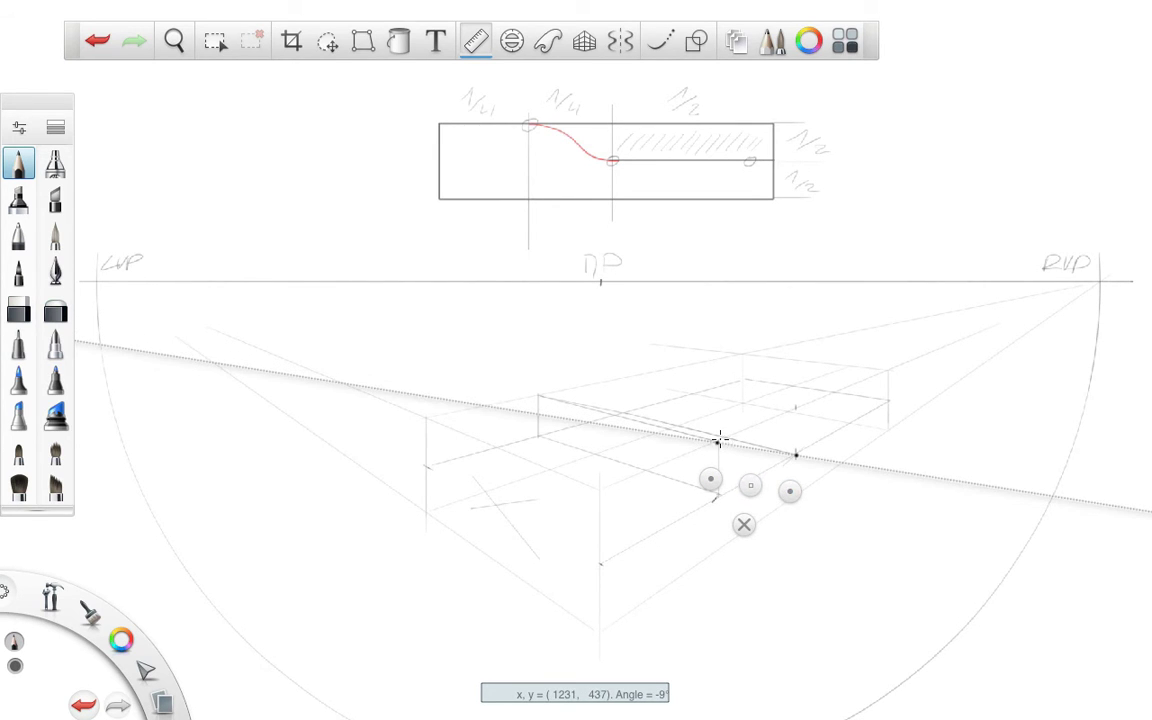
{"action": "left_click", "coordinate": [718, 440]}
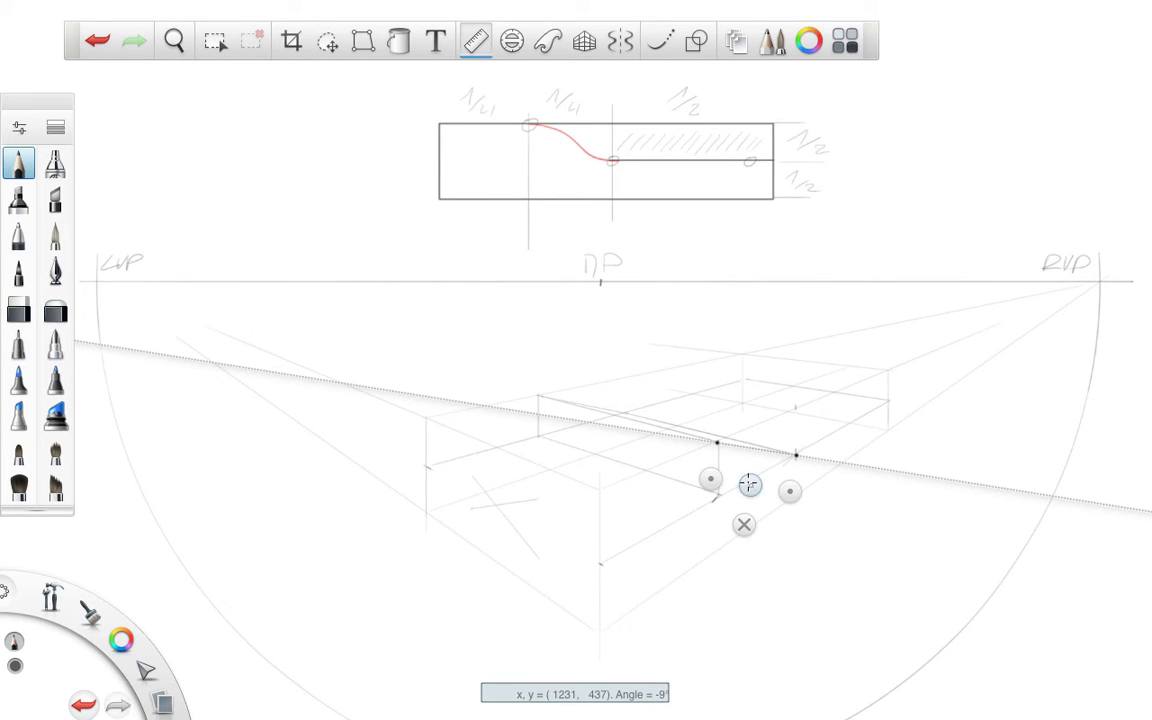
{"action": "left_click", "coordinate": [743, 524]}
Step: Add a new layer above Layer3 and sketch over the far upper edge, both end verticals and the lowered rear section's far and back edges
{"action": "left_click", "coordinate": [735, 40]}
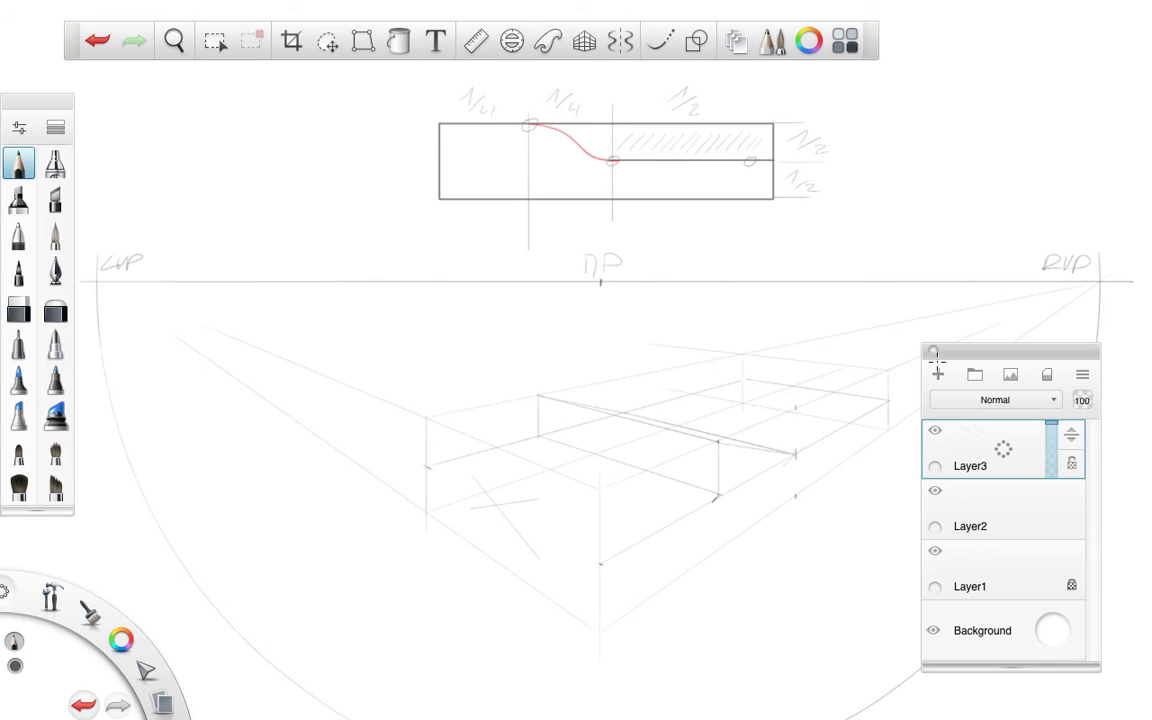
{"action": "left_click", "coordinate": [937, 374]}
{"action": "left_click", "coordinate": [934, 352]}
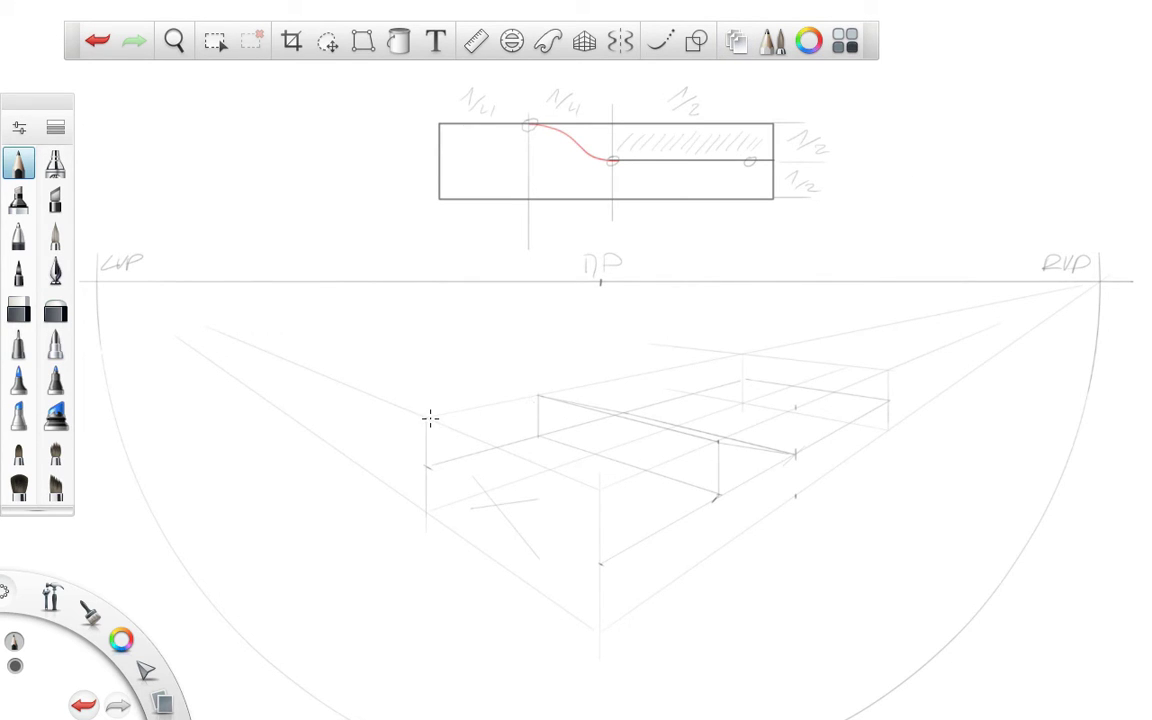
{"action": "key", "text": "space"}
{"action": "mouse_move", "coordinate": [510, 426]}
{"action": "left_mouse_down"}
{"action": "mouse_move", "coordinate": [573, 416]}
{"action": "mouse_move", "coordinate": [427, 414]}
{"action": "mouse_move", "coordinate": [548, 370]}
{"action": "left_mouse_up"}
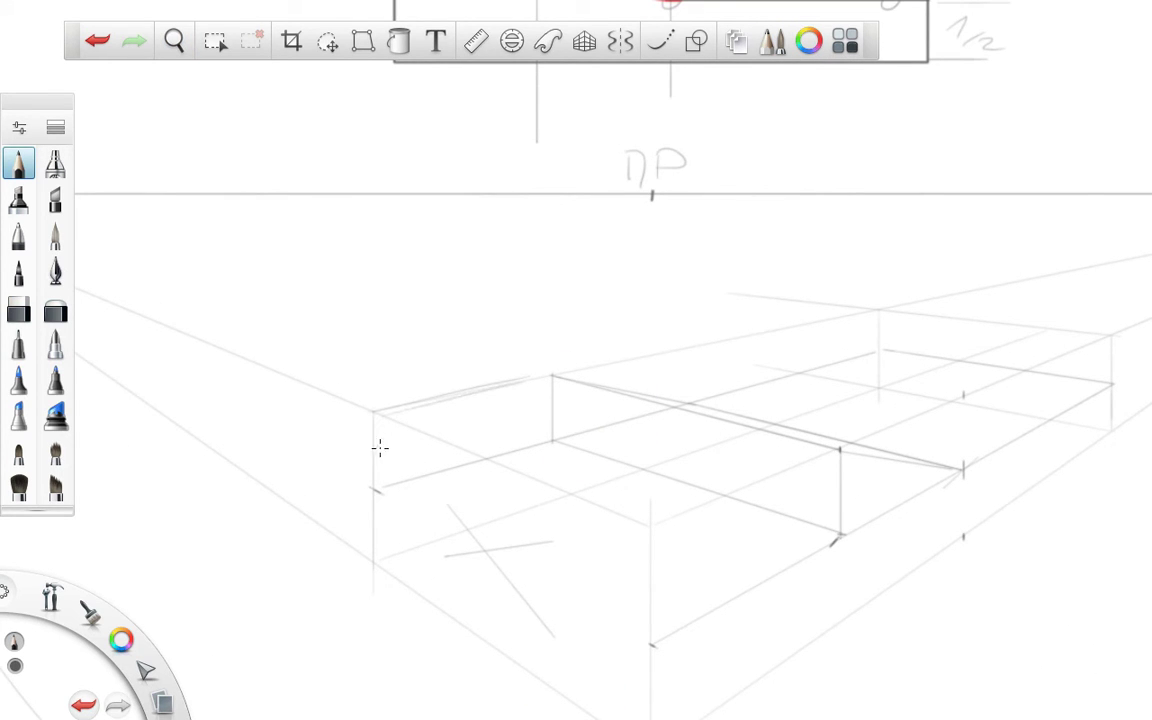
{"action": "mouse_move", "coordinate": [376, 420]}
{"action": "left_mouse_down"}
{"action": "mouse_move", "coordinate": [375, 555]}
{"action": "mouse_move", "coordinate": [375, 411]}
{"action": "mouse_move", "coordinate": [530, 378]}
{"action": "left_mouse_up"}
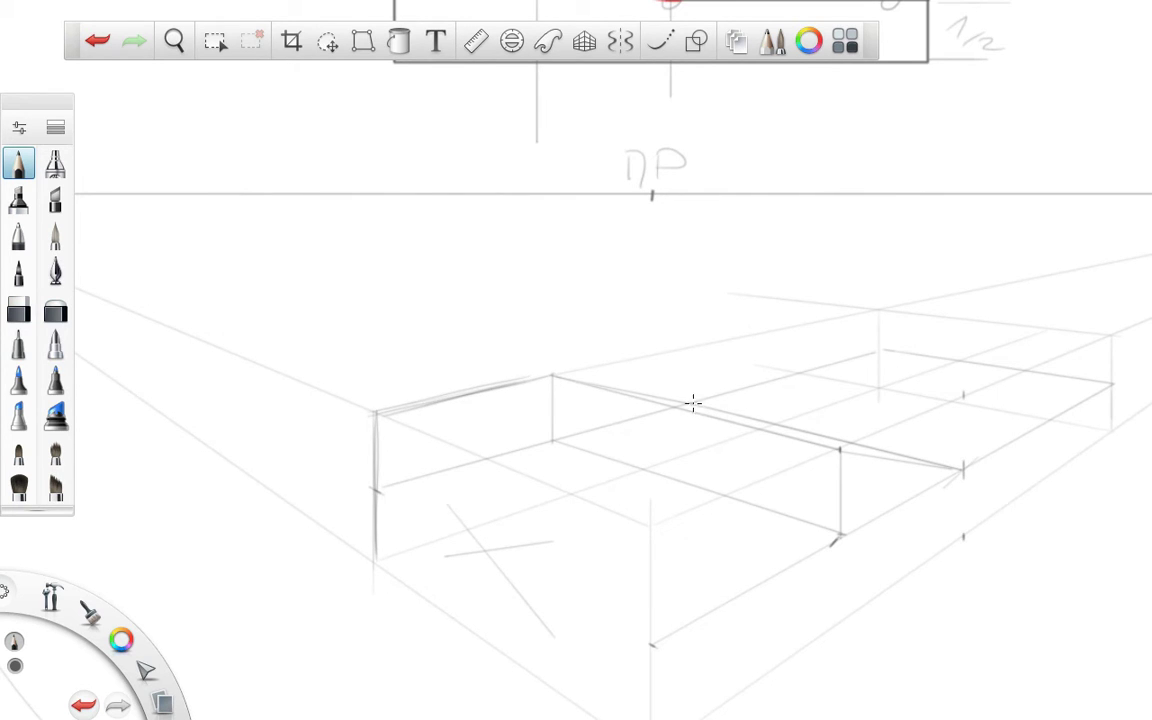
{"action": "mouse_move", "coordinate": [692, 404]}
{"action": "left_mouse_down"}
{"action": "mouse_move", "coordinate": [885, 348]}
{"action": "mouse_move", "coordinate": [707, 388]}
{"action": "mouse_move", "coordinate": [817, 361]}
{"action": "left_mouse_up"}
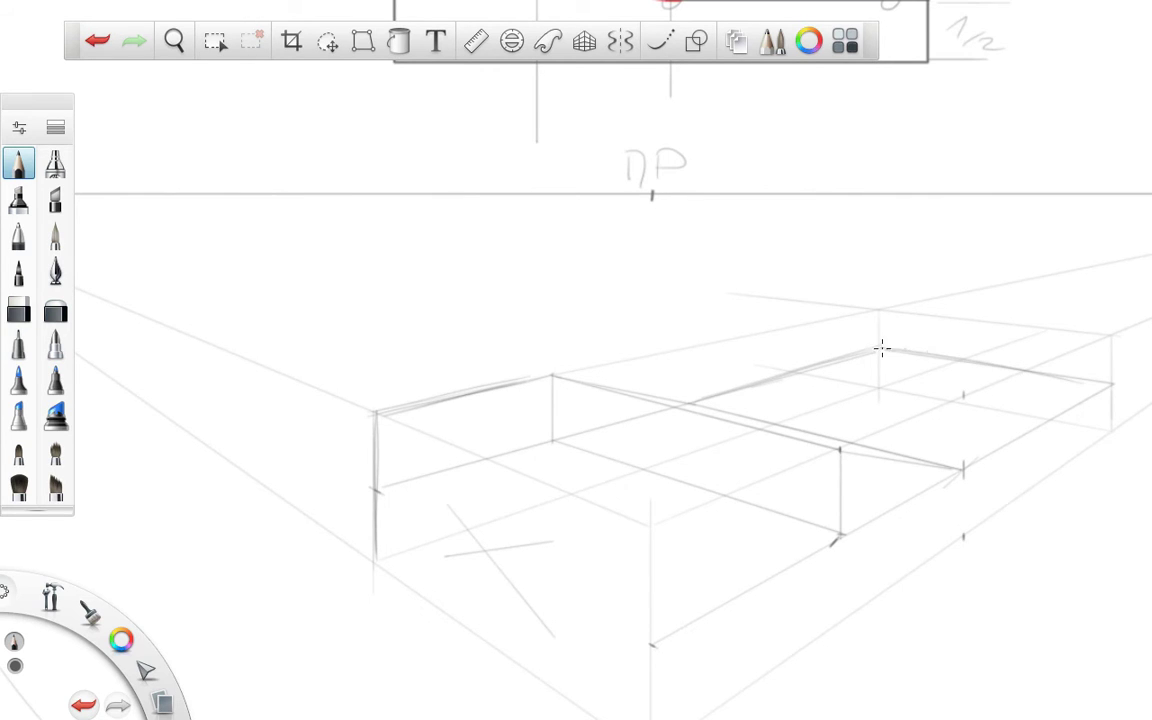
{"action": "mouse_move", "coordinate": [882, 346]}
{"action": "left_mouse_down"}
{"action": "mouse_move", "coordinate": [1112, 383]}
{"action": "mouse_move", "coordinate": [1117, 432]}
{"action": "left_mouse_up"}
{"action": "left_click_drag", "start_coordinate": [818, 576], "coordinate": [836, 458]}
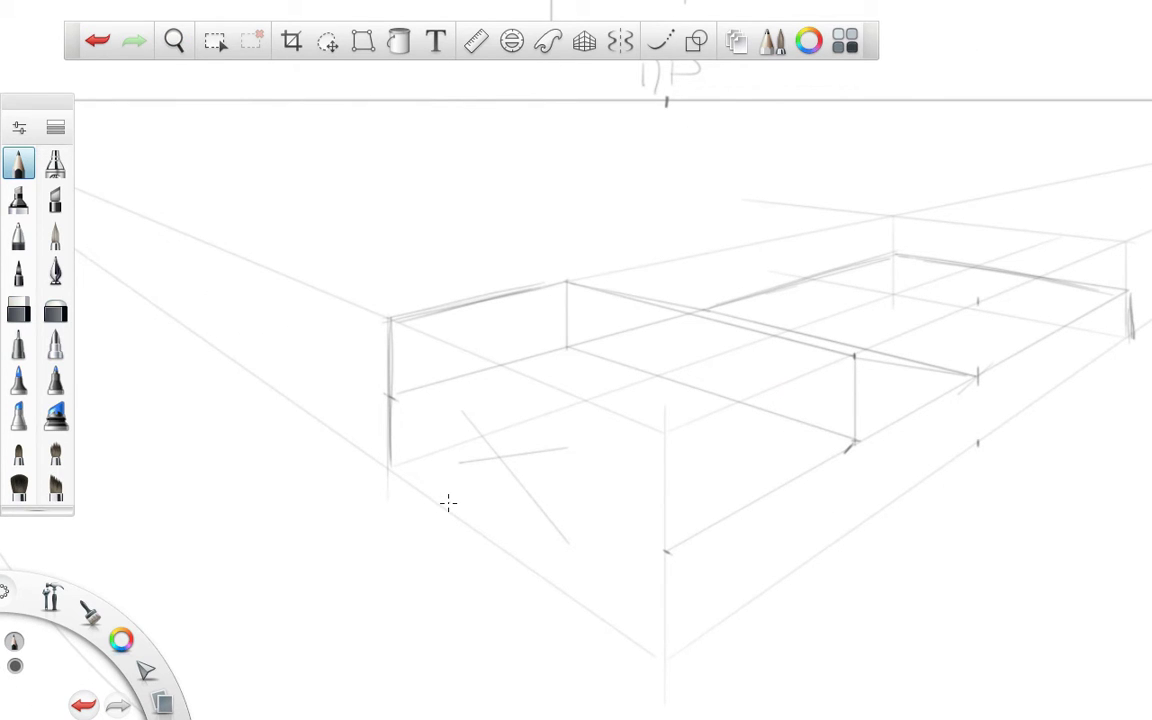
Step: Sketch over the two bottom edges of the box that meet at its nearest corner
{"action": "mouse_move", "coordinate": [406, 476]}
{"action": "left_mouse_down"}
{"action": "mouse_move", "coordinate": [665, 658]}
{"action": "mouse_move", "coordinate": [400, 489]}
{"action": "mouse_move", "coordinate": [598, 588]}
{"action": "left_mouse_up"}
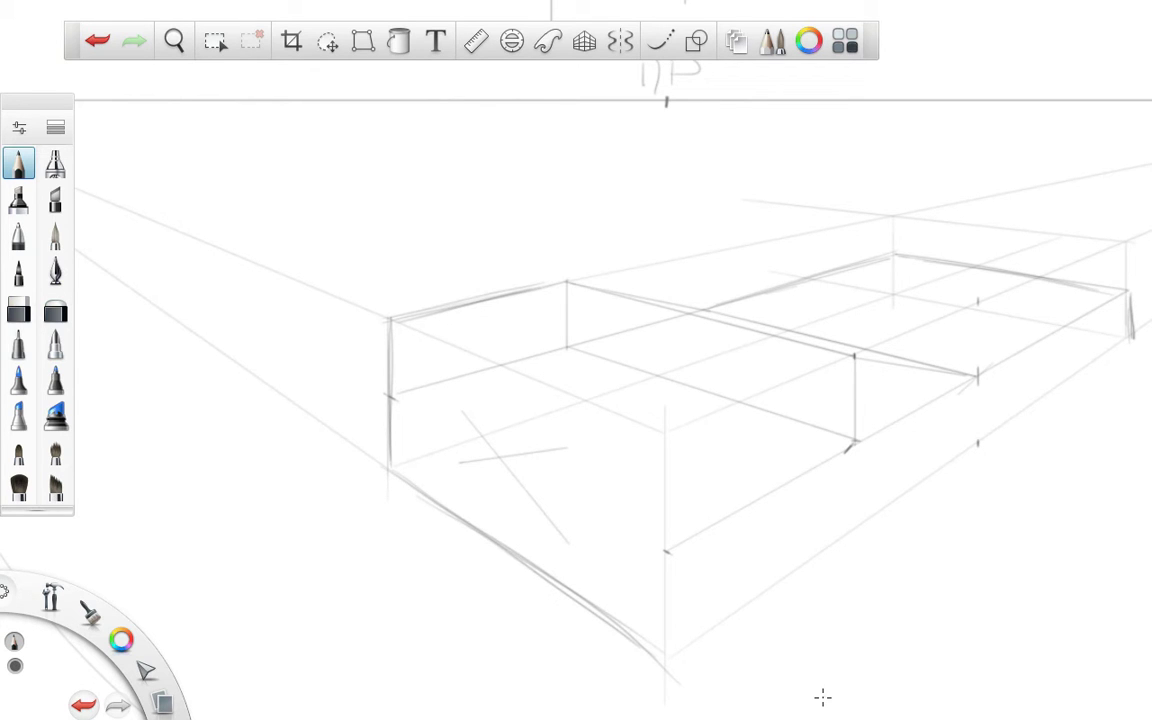
{"action": "key", "text": "space"}
{"action": "left_click_drag", "start_coordinate": [977, 580], "coordinate": [776, 507]}
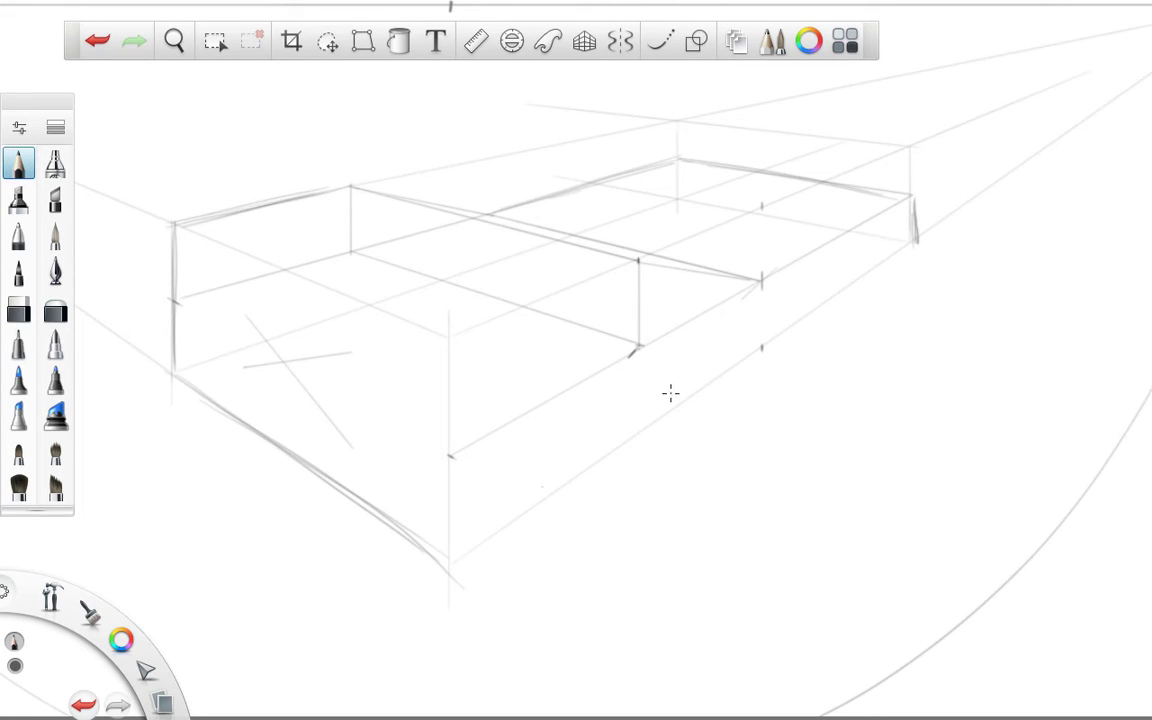
{"action": "left_click_drag", "start_coordinate": [437, 578], "coordinate": [795, 320]}
{"action": "left_click_drag", "start_coordinate": [463, 558], "coordinate": [828, 289]}
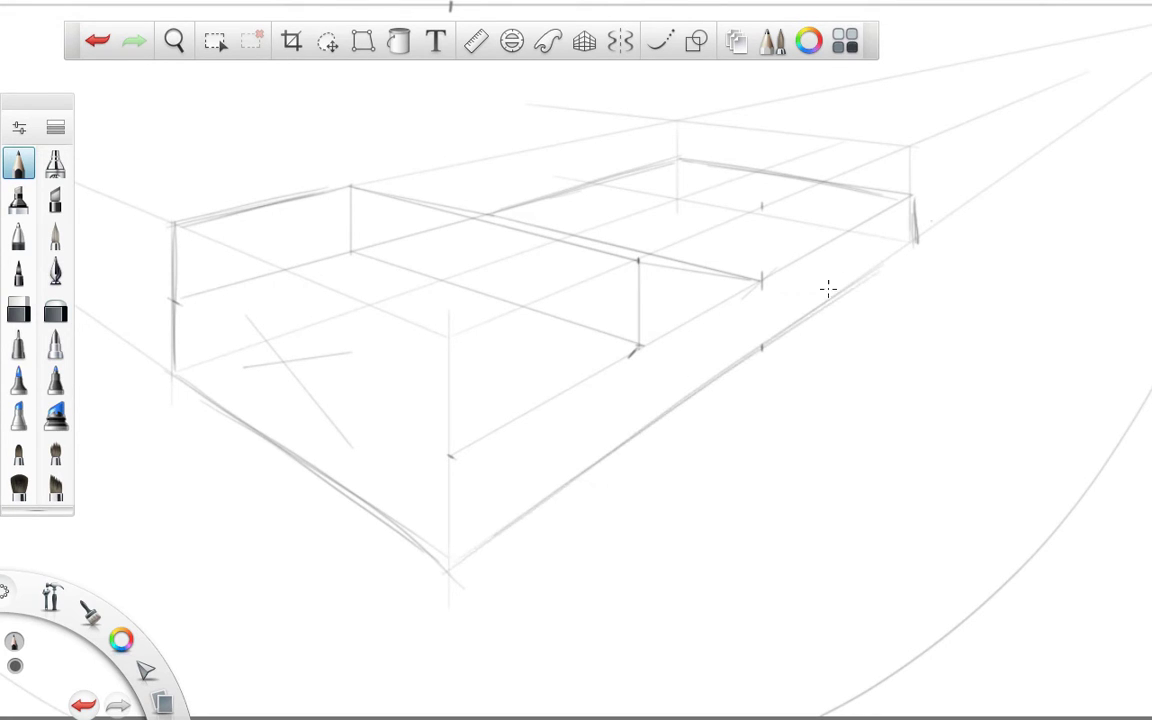
{"action": "left_click_drag", "start_coordinate": [501, 533], "coordinate": [872, 270]}
Step: Sketch over the nearest vertical, the raised block's top edges, the near-side slope and the lowered section's near edge
{"action": "mouse_move", "coordinate": [450, 345]}
{"action": "left_mouse_down"}
{"action": "mouse_move", "coordinate": [442, 545]}
{"action": "mouse_move", "coordinate": [455, 575]}
{"action": "left_mouse_up"}
{"action": "left_click_drag", "start_coordinate": [448, 334], "coordinate": [637, 262]}
{"action": "left_click_drag", "start_coordinate": [763, 280], "coordinate": [910, 196]}
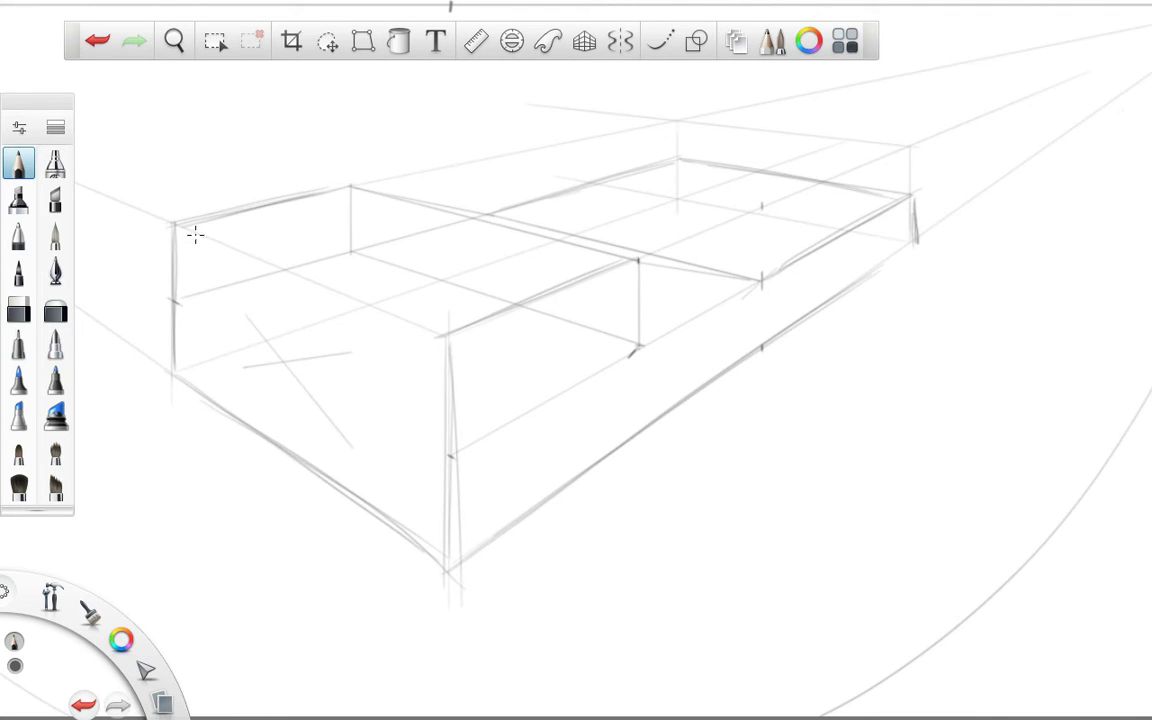
{"action": "left_click_drag", "start_coordinate": [180, 218], "coordinate": [440, 320]}
{"action": "left_click_drag", "start_coordinate": [180, 220], "coordinate": [430, 318]}
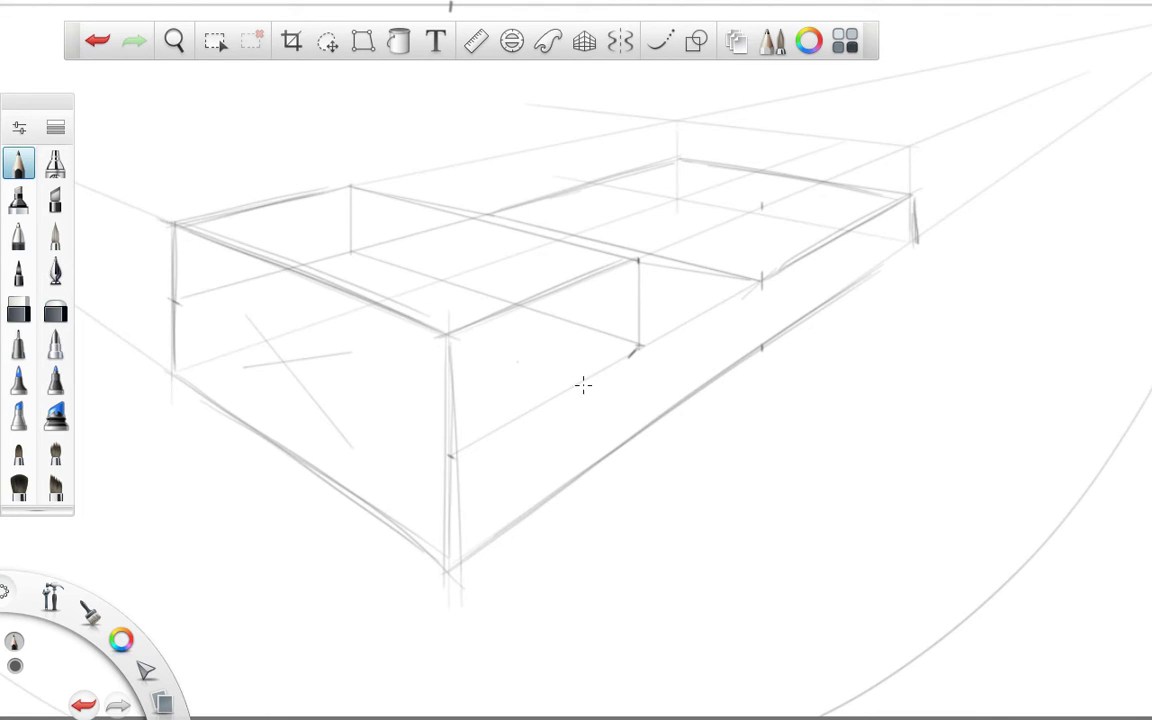
{"action": "left_click_drag", "start_coordinate": [355, 186], "coordinate": [637, 260]}
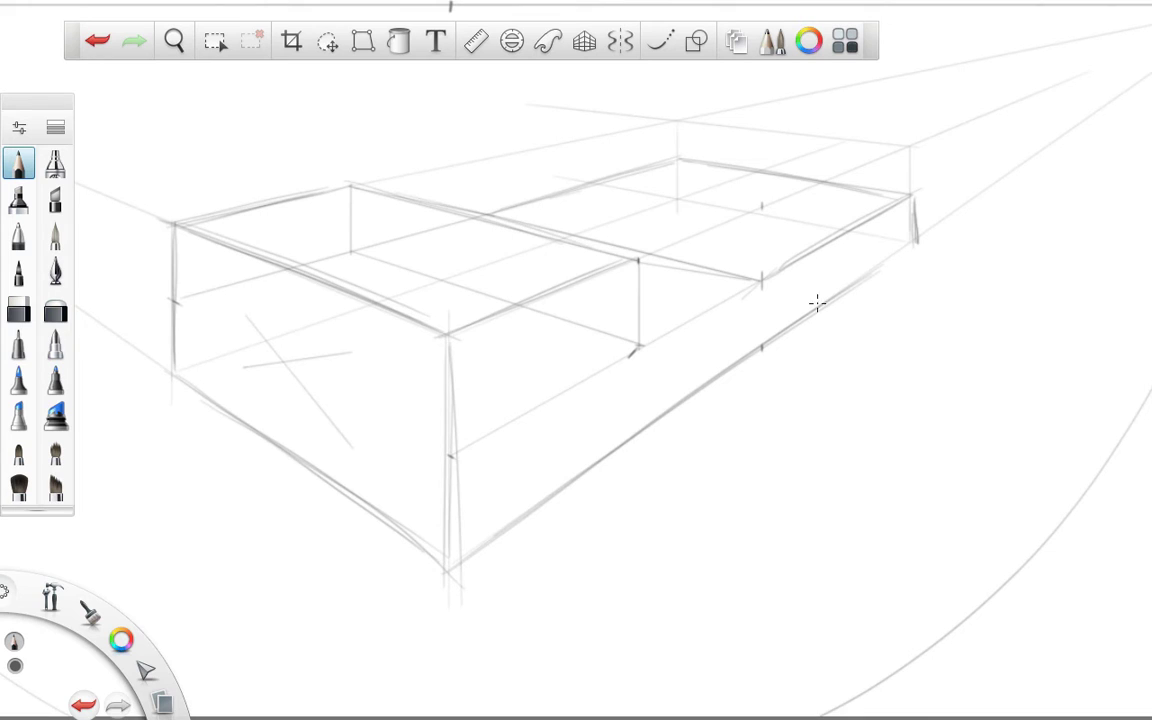
{"action": "left_click_drag", "start_coordinate": [755, 287], "coordinate": [638, 262]}
{"action": "left_click_drag", "start_coordinate": [762, 280], "coordinate": [910, 196]}
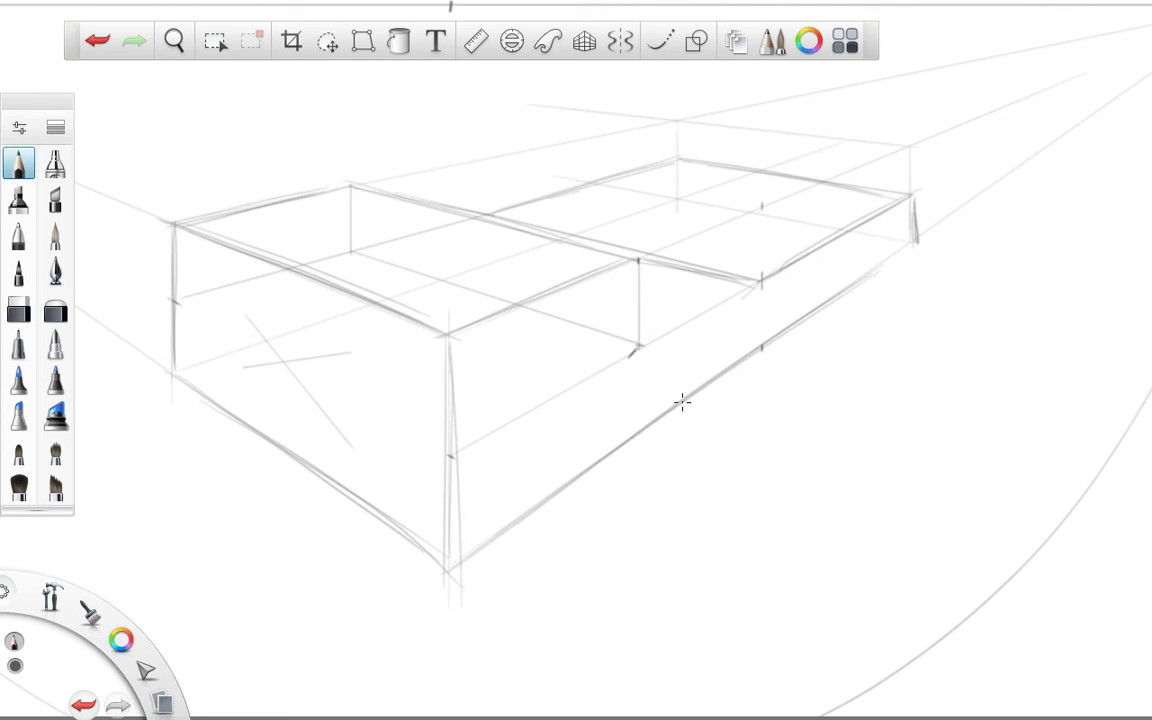
Step: Circle the mid-height mark on the nearest vertical, draw a vertical stroke beside the box, scribble on its end face, and undo these marks
{"action": "key", "text": "space"}
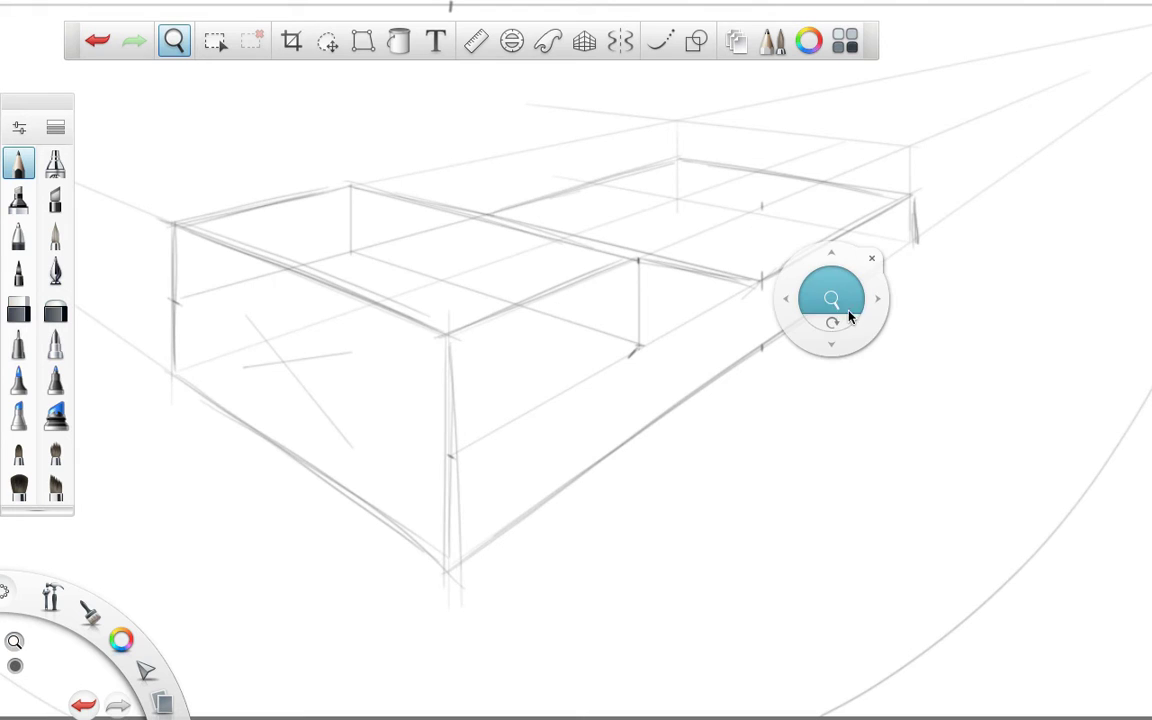
{"action": "mouse_move", "coordinate": [830, 296]}
{"action": "left_mouse_down"}
{"action": "mouse_move", "coordinate": [733, 343]}
{"action": "mouse_move", "coordinate": [720, 496]}
{"action": "mouse_move", "coordinate": [650, 528]}
{"action": "left_mouse_up"}
{"action": "key", "text": "space"}
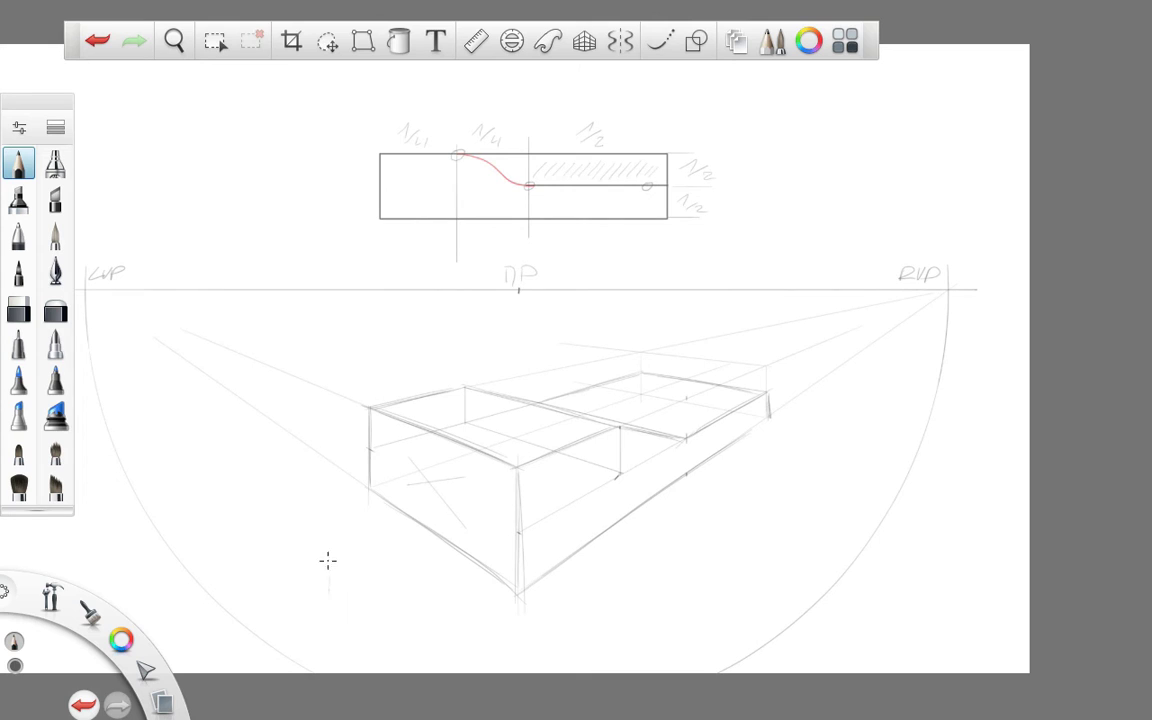
{"action": "left_click_drag", "start_coordinate": [517, 517], "coordinate": [514, 516]}
{"action": "left_click_drag", "start_coordinate": [328, 505], "coordinate": [327, 543]}
{"action": "mouse_move", "coordinate": [426, 463]}
{"action": "left_mouse_down"}
{"action": "mouse_move", "coordinate": [437, 497]}
{"action": "mouse_move", "coordinate": [487, 492]}
{"action": "left_mouse_up"}
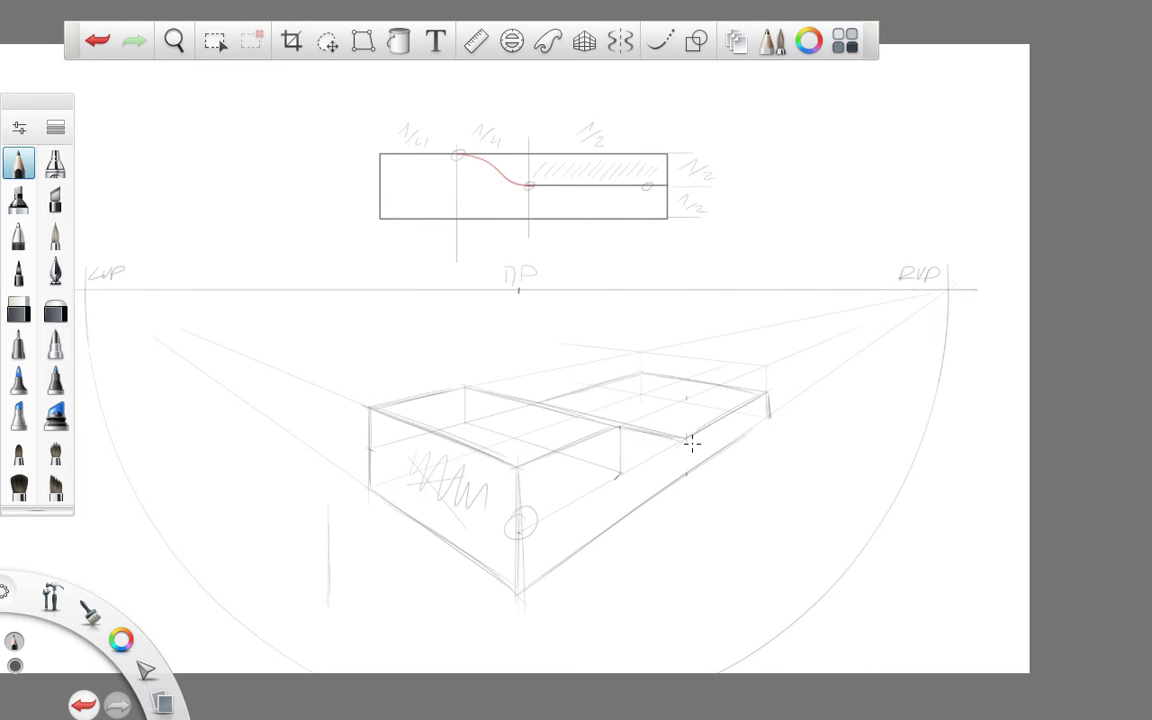
{"action": "key", "text": "ctrl+z"}
{"action": "key", "text": "ctrl+z"}
{"action": "key", "text": "ctrl+z"}
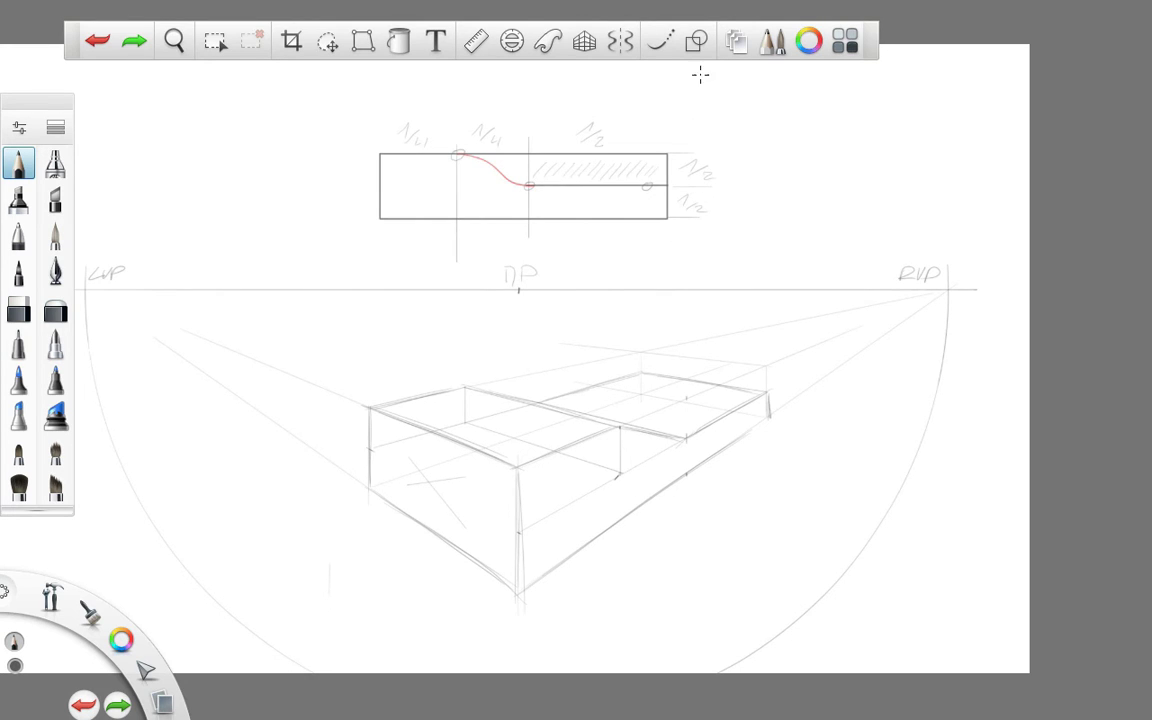
Step: Delete Layer4 with the freehand outline, add an empty layer above Layer3, and close the layer list
{"action": "left_click", "coordinate": [733, 44]}
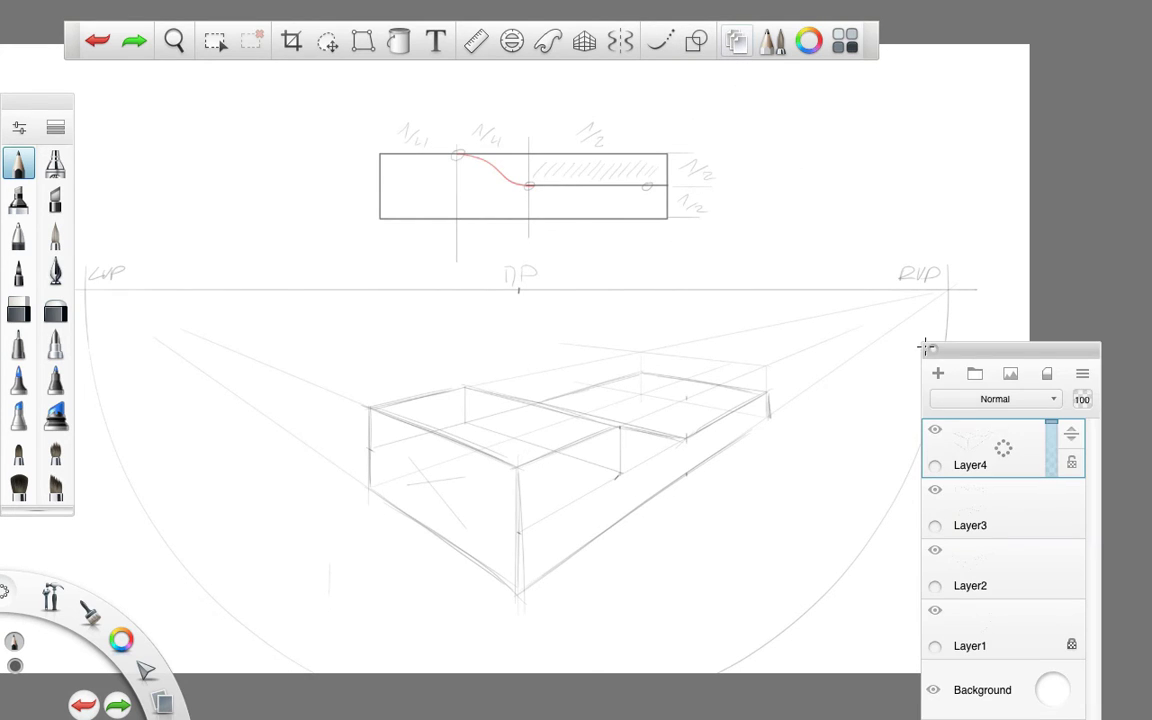
{"action": "left_click_drag", "start_coordinate": [1002, 448], "coordinate": [1045, 423]}
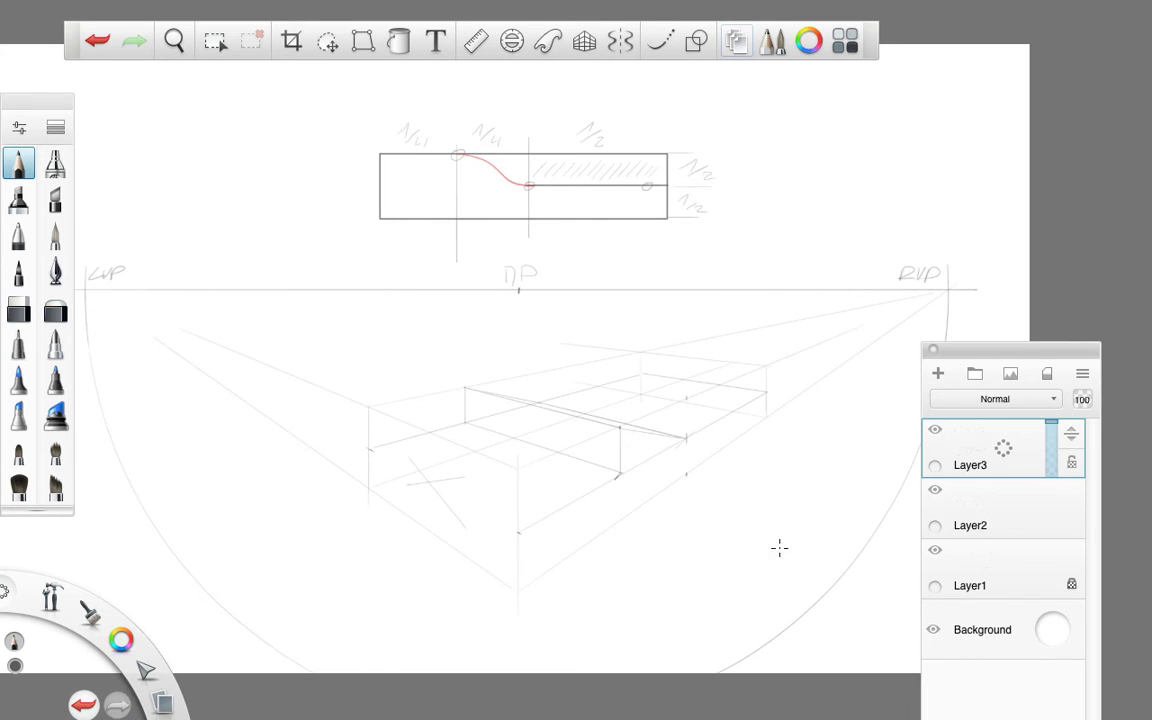
{"action": "key", "text": "ctrl+shift+n"}
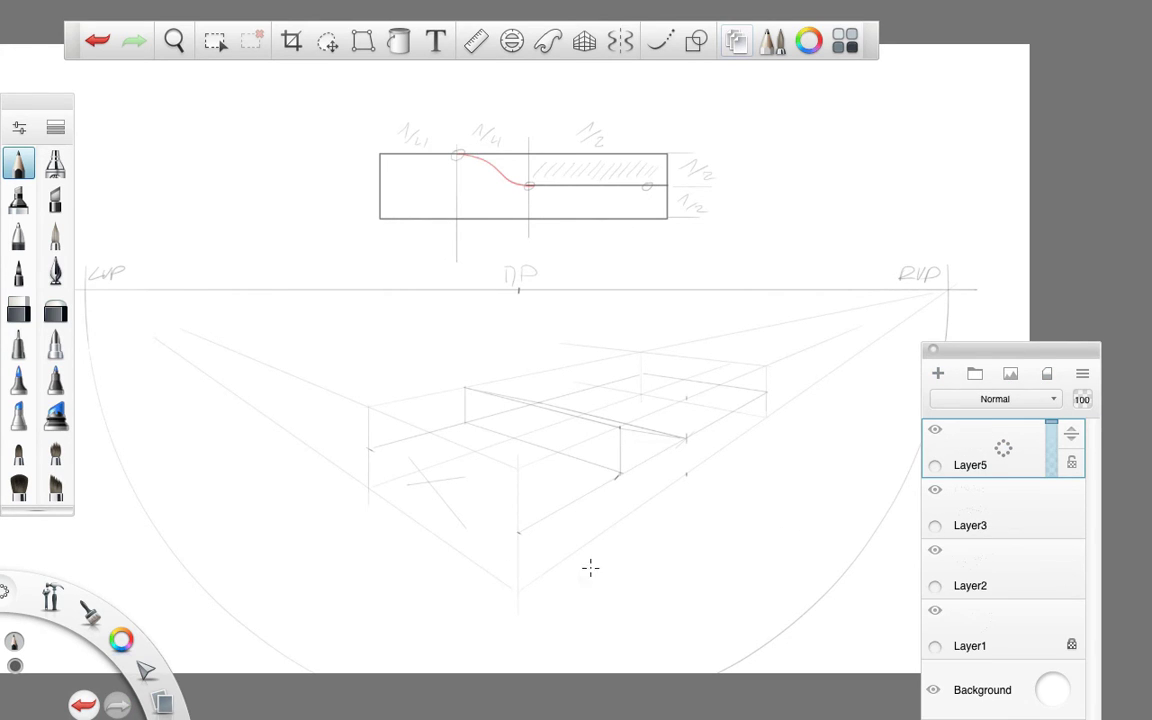
{"action": "left_click", "coordinate": [932, 348]}
Step: Set the pencil colour to red and turn on Steady Stroke at strength 29
{"action": "key", "text": "space"}
{"action": "left_click_drag", "start_coordinate": [661, 476], "coordinate": [740, 440]}
{"action": "key", "text": "space"}
{"action": "left_click_drag", "start_coordinate": [766, 496], "coordinate": [828, 486]}
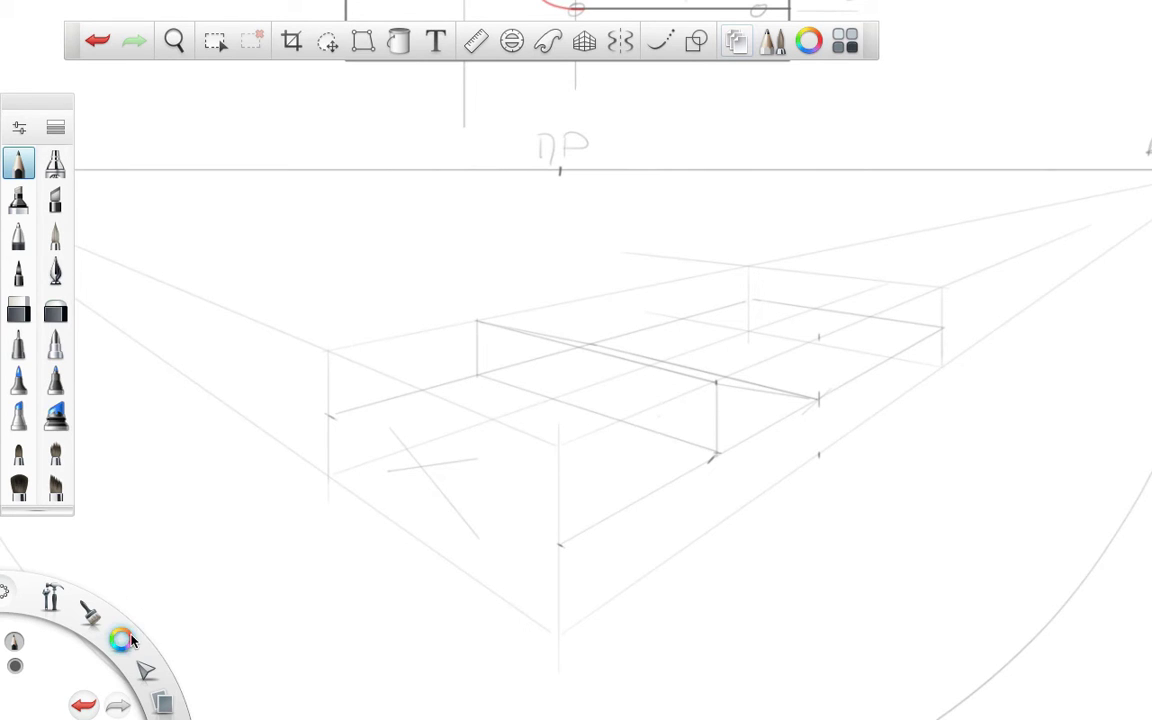
{"action": "mouse_move", "coordinate": [110, 577]}
{"action": "left_click", "coordinate": [99, 598]}
{"action": "key", "text": "space"}
{"action": "left_click_drag", "start_coordinate": [761, 391], "coordinate": [931, 340]}
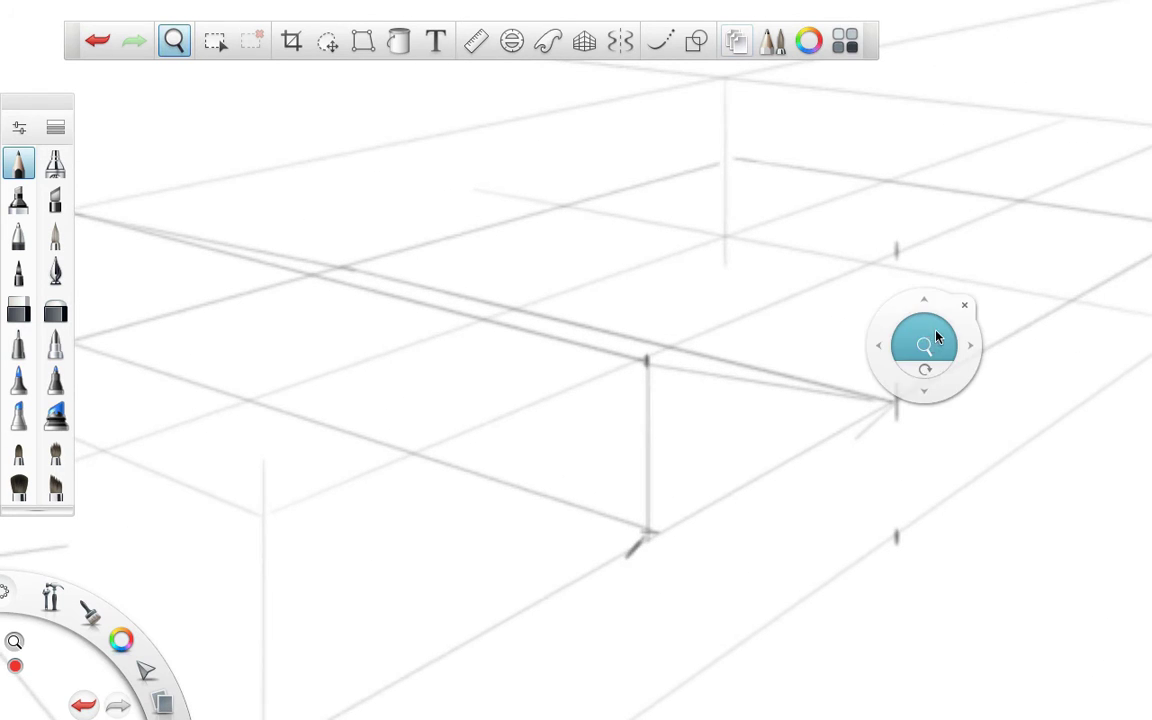
{"action": "left_click", "coordinate": [655, 40]}
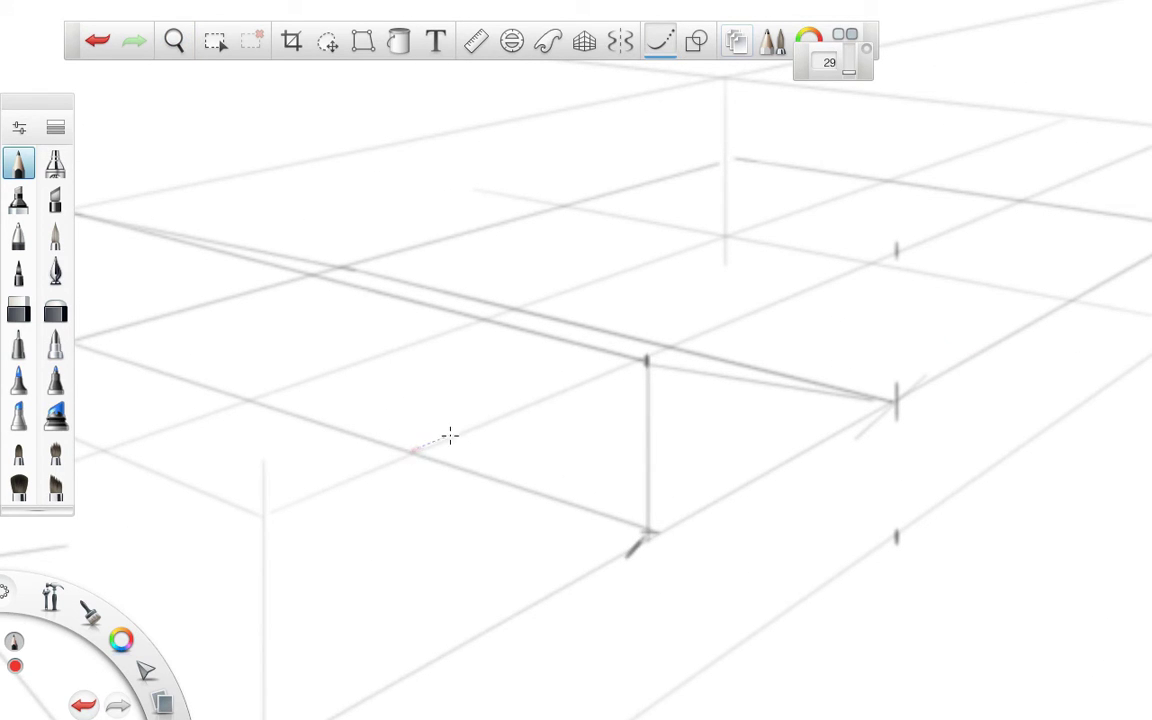
Step: Try a red S-curve on the near side through the upper quarter-length mark and the mid-height half-length mark, and undo it
{"action": "mouse_move", "coordinate": [450, 434]}
{"action": "left_mouse_down"}
{"action": "mouse_move", "coordinate": [607, 370]}
{"action": "mouse_move", "coordinate": [666, 363]}
{"action": "mouse_move", "coordinate": [795, 417]}
{"action": "mouse_move", "coordinate": [869, 406]}
{"action": "mouse_move", "coordinate": [1016, 340]}
{"action": "left_mouse_up"}
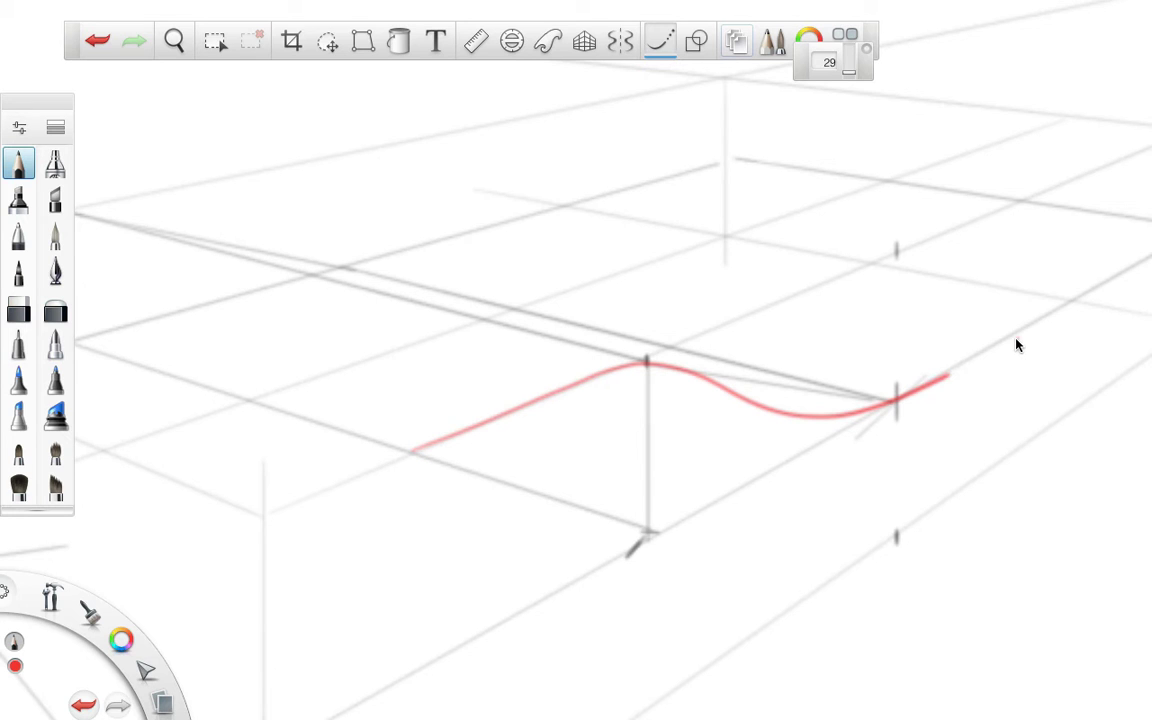
{"action": "key", "text": "space"}
{"action": "mouse_move", "coordinate": [959, 329]}
{"action": "left_mouse_down"}
{"action": "mouse_move", "coordinate": [807, 432]}
{"action": "mouse_move", "coordinate": [782, 599]}
{"action": "mouse_move", "coordinate": [751, 650]}
{"action": "mouse_move", "coordinate": [707, 483]}
{"action": "mouse_move", "coordinate": [890, 414]}
{"action": "left_mouse_up"}
{"action": "key", "text": "space"}
{"action": "key", "text": "ctrl+z"}
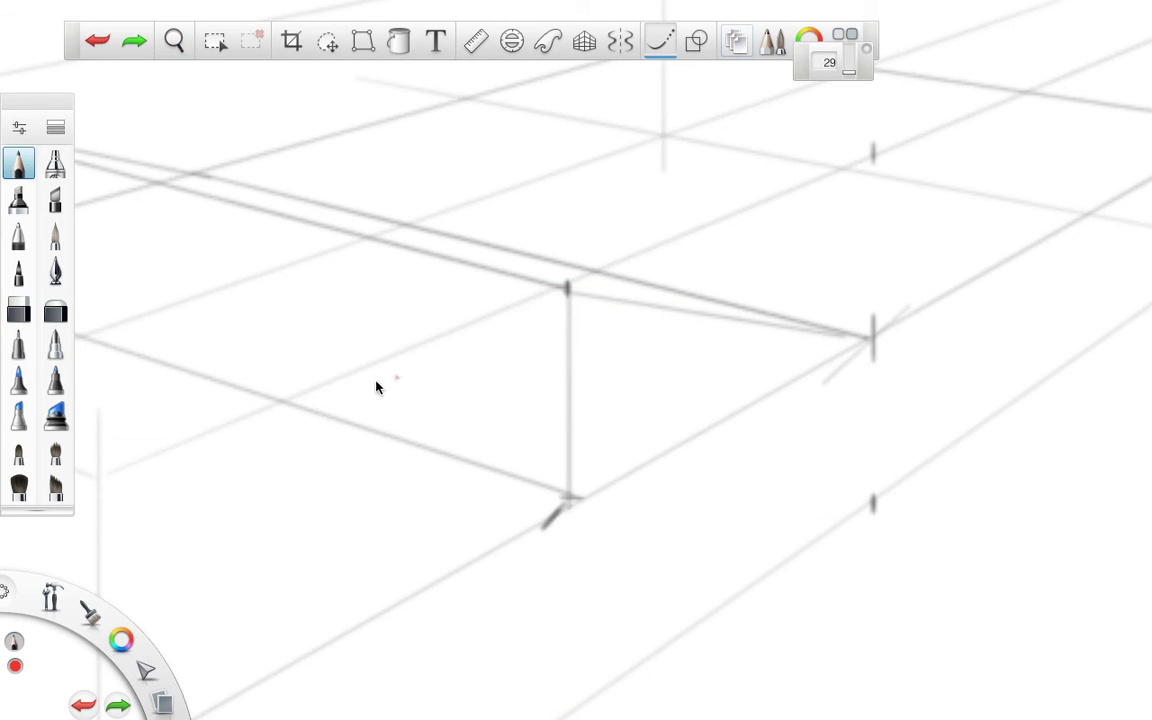
Step: Draw the red near-side S-curve from the upper edge through the quarter-length mark down to the half-length mark at mid-height
{"action": "mouse_move", "coordinate": [350, 375]}
{"action": "left_mouse_down"}
{"action": "mouse_move", "coordinate": [550, 291]}
{"action": "mouse_move", "coordinate": [612, 291]}
{"action": "mouse_move", "coordinate": [671, 311]}
{"action": "mouse_move", "coordinate": [751, 368]}
{"action": "mouse_move", "coordinate": [810, 365]}
{"action": "mouse_move", "coordinate": [920, 298]}
{"action": "left_mouse_up"}
{"action": "key", "text": "space"}
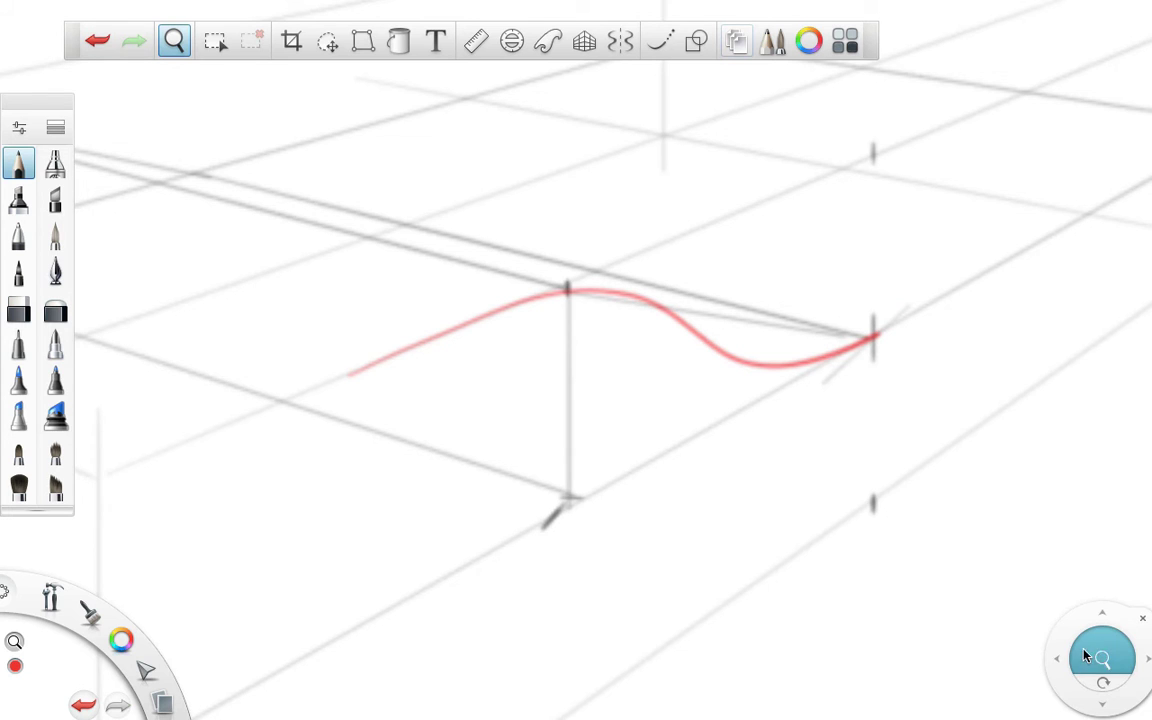
{"action": "mouse_move", "coordinate": [905, 494]}
{"action": "left_mouse_down"}
{"action": "mouse_move", "coordinate": [907, 481]}
{"action": "mouse_move", "coordinate": [890, 486]}
{"action": "mouse_move", "coordinate": [912, 477]}
{"action": "mouse_move", "coordinate": [757, 517]}
{"action": "left_mouse_up"}
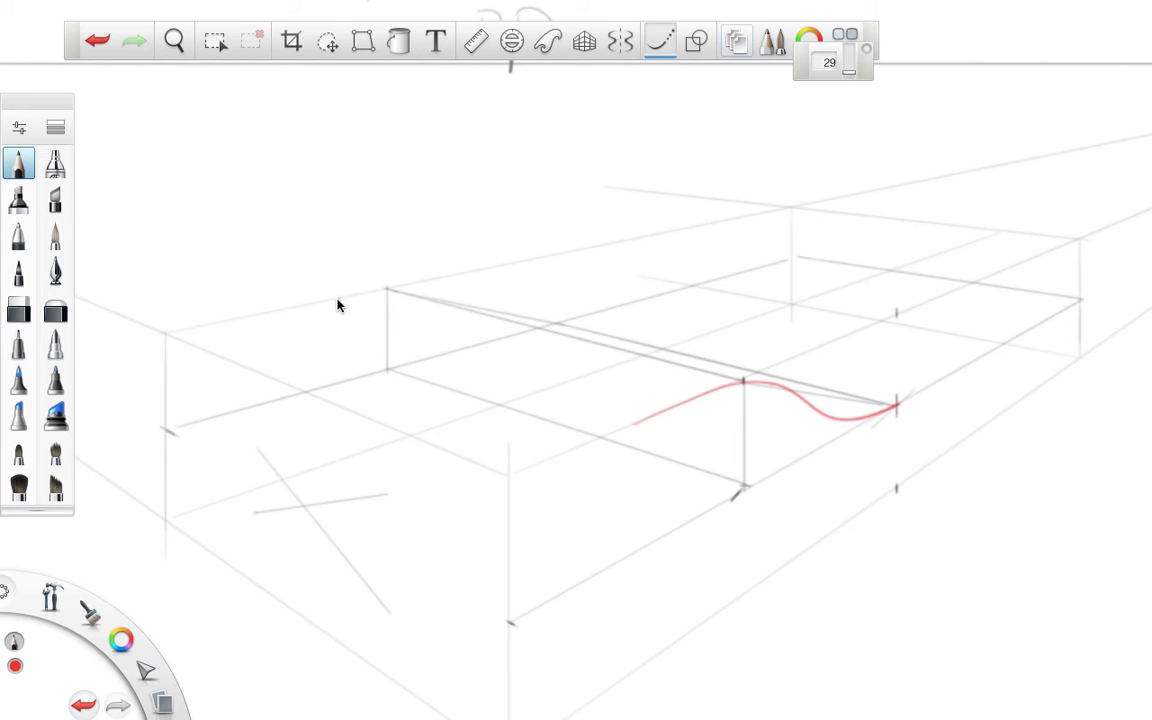
Step: Try the matching red S-curve on the far side from the upper edge down to the mid-height line, and undo it
{"action": "mouse_move", "coordinate": [317, 307]}
{"action": "left_mouse_down"}
{"action": "mouse_move", "coordinate": [386, 288]}
{"action": "mouse_move", "coordinate": [432, 291]}
{"action": "mouse_move", "coordinate": [509, 334]}
{"action": "mouse_move", "coordinate": [570, 320]}
{"action": "left_mouse_up"}
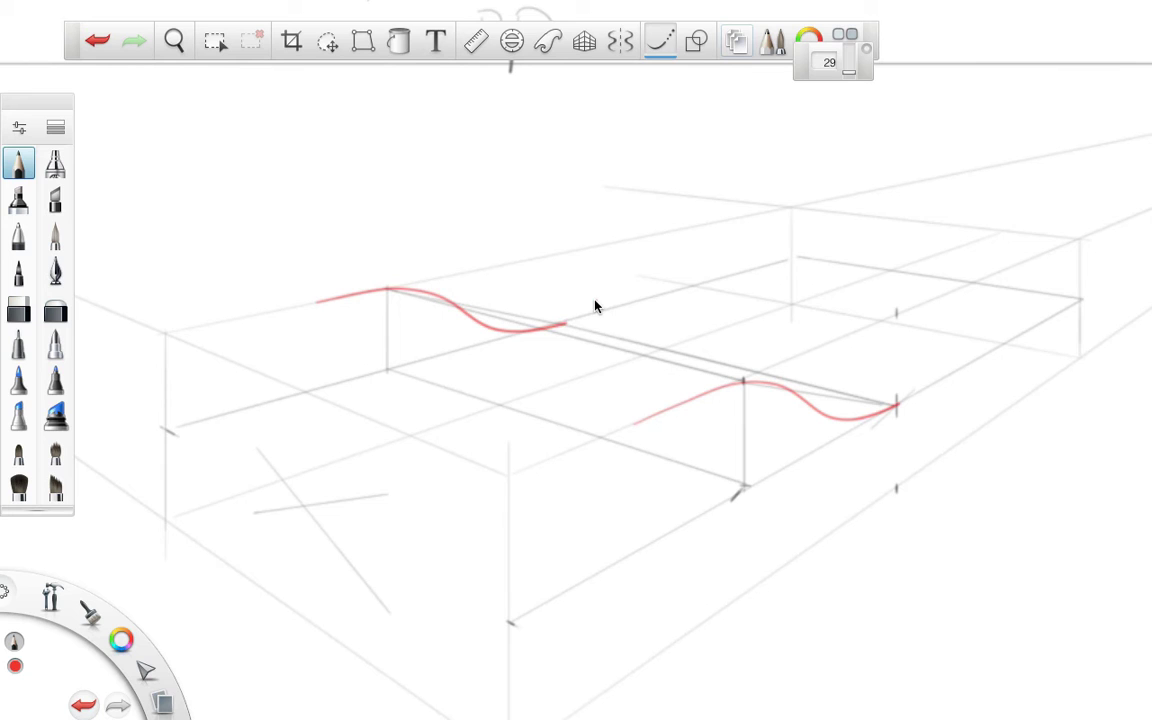
{"action": "key", "text": "ctrl+z"}
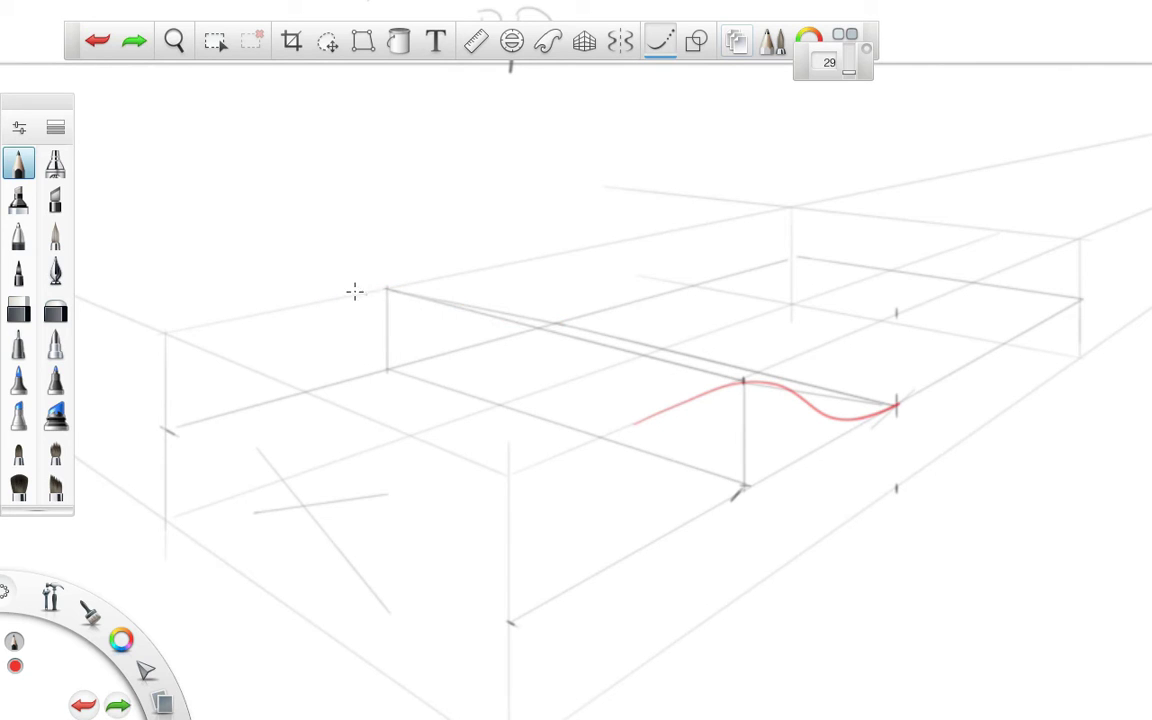
Step: Retry the red S-curve on the far side, and undo both it and the near-side S-curve
{"action": "mouse_move", "coordinate": [331, 300]}
{"action": "left_mouse_down"}
{"action": "mouse_move", "coordinate": [436, 280]}
{"action": "mouse_move", "coordinate": [521, 338]}
{"action": "mouse_move", "coordinate": [596, 316]}
{"action": "left_mouse_up"}
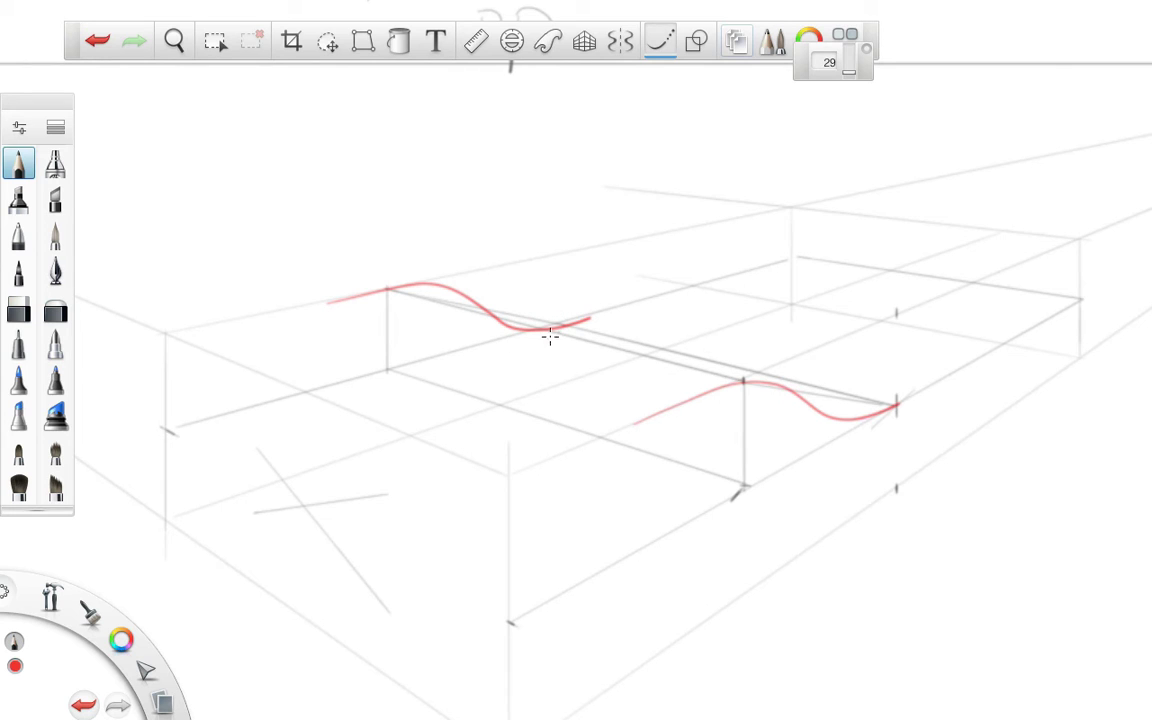
{"action": "key", "text": "ctrl+z"}
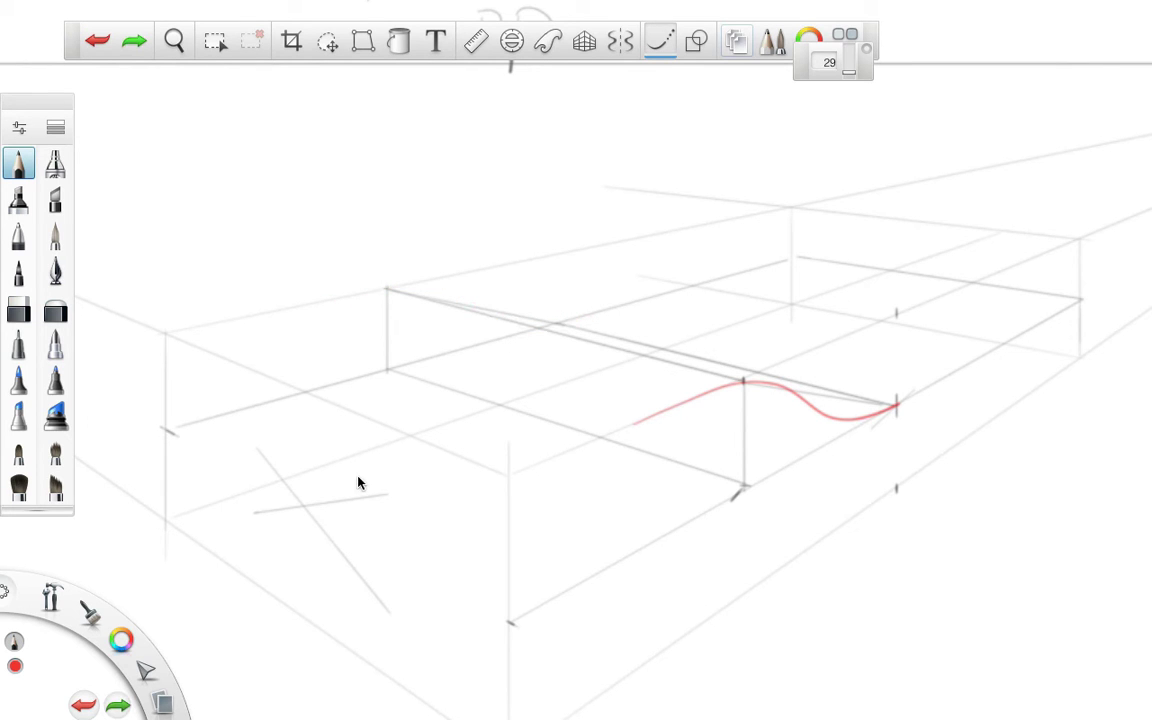
{"action": "key", "text": "ctrl+z"}
Step: Try the red near-side S-curve twice from the upper edge through the quarter-length mark to the half-length mark, undoing each attempt
{"action": "key", "text": "space"}
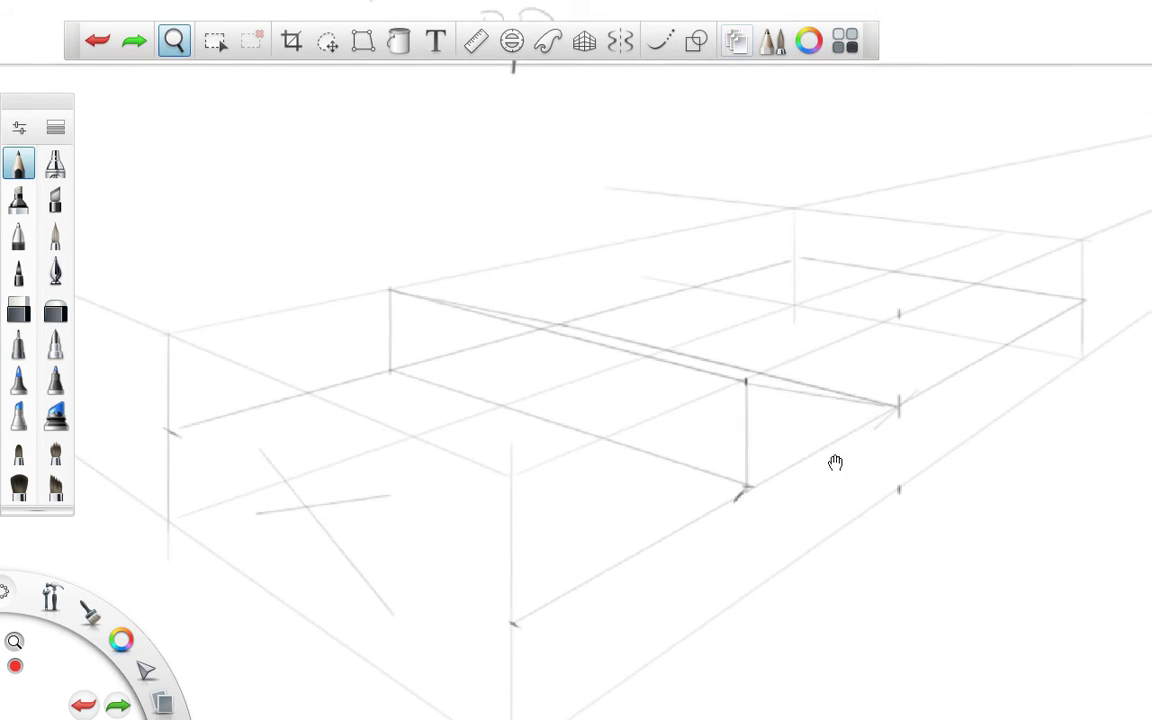
{"action": "mouse_move", "coordinate": [836, 463]}
{"action": "left_mouse_down"}
{"action": "mouse_move", "coordinate": [643, 452]}
{"action": "mouse_move", "coordinate": [830, 399]}
{"action": "mouse_move", "coordinate": [743, 417]}
{"action": "left_mouse_up"}
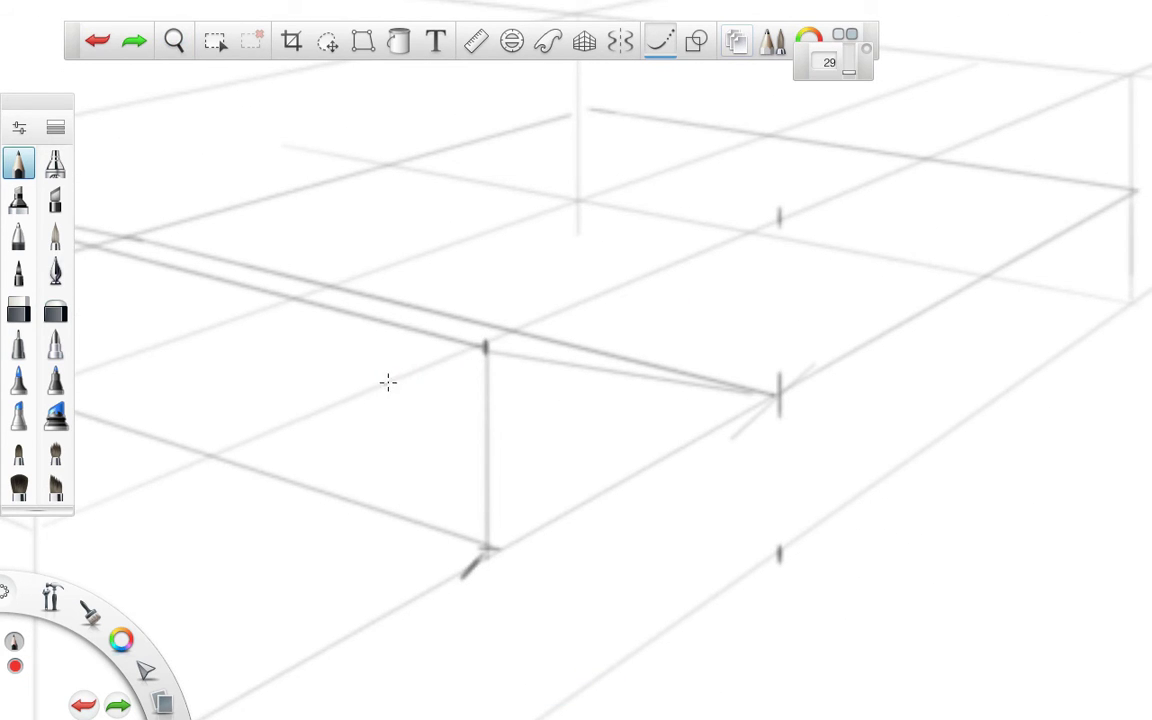
{"action": "mouse_move", "coordinate": [388, 381]}
{"action": "left_mouse_down"}
{"action": "mouse_move", "coordinate": [536, 335]}
{"action": "mouse_move", "coordinate": [668, 423]}
{"action": "mouse_move", "coordinate": [721, 418]}
{"action": "mouse_move", "coordinate": [802, 380]}
{"action": "left_mouse_up"}
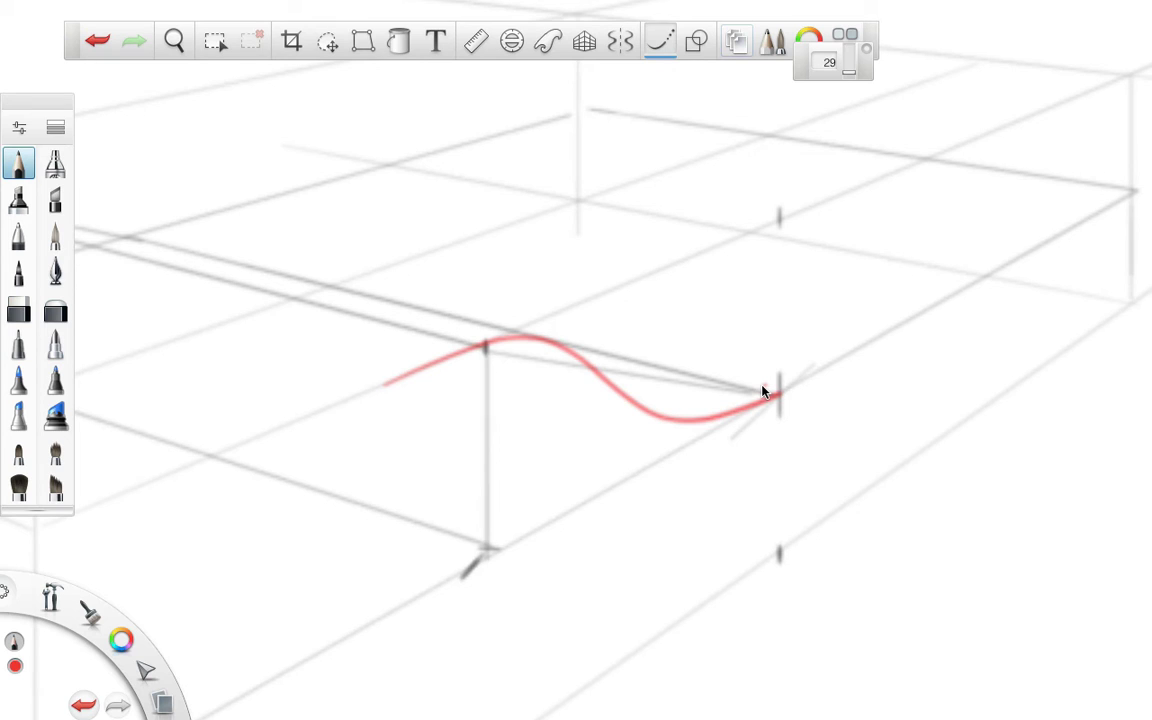
{"action": "key", "text": "ctrl+z"}
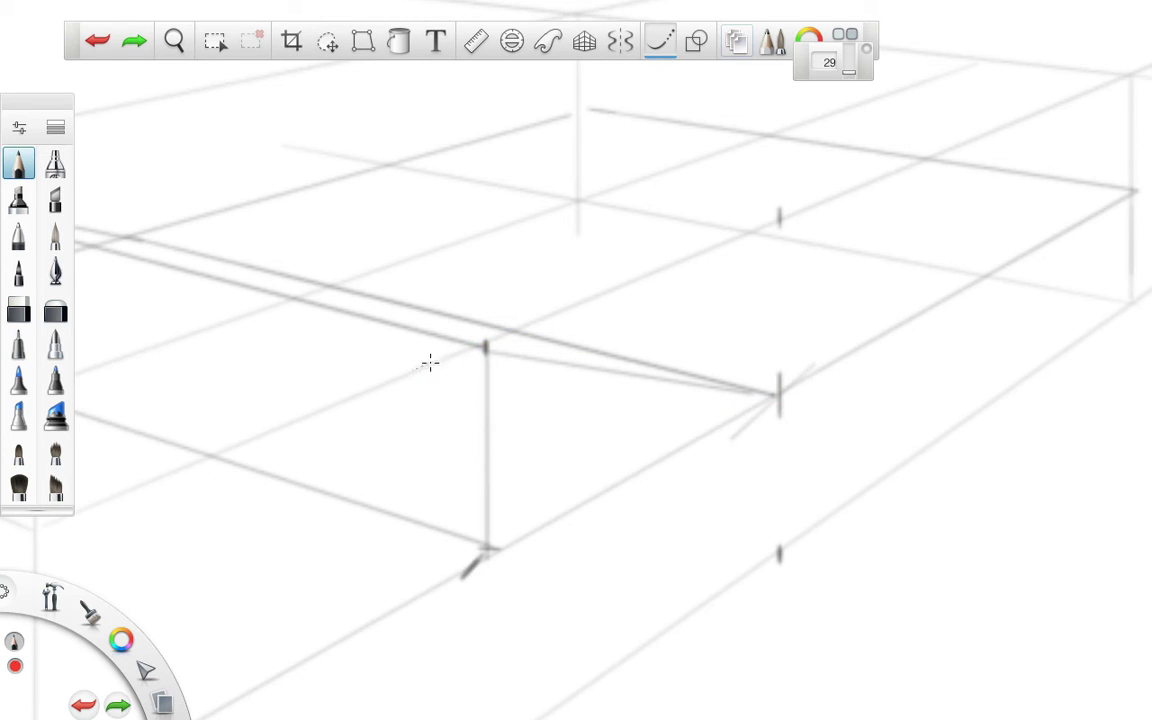
{"action": "mouse_move", "coordinate": [415, 369]}
{"action": "left_mouse_down"}
{"action": "mouse_move", "coordinate": [489, 337]}
{"action": "mouse_move", "coordinate": [553, 332]}
{"action": "mouse_move", "coordinate": [613, 361]}
{"action": "mouse_move", "coordinate": [676, 424]}
{"action": "mouse_move", "coordinate": [715, 429]}
{"action": "mouse_move", "coordinate": [795, 383]}
{"action": "left_mouse_up"}
{"action": "key", "text": "ctrl+z"}
Step: Draw the red near-side S-curve down to the mid-height half-length mark, and erase its lead-in before the quarter-length mark
{"action": "mouse_move", "coordinate": [406, 374]}
{"action": "left_mouse_down"}
{"action": "mouse_move", "coordinate": [545, 327]}
{"action": "mouse_move", "coordinate": [607, 342]}
{"action": "mouse_move", "coordinate": [681, 414]}
{"action": "mouse_move", "coordinate": [738, 411]}
{"action": "mouse_move", "coordinate": [806, 378]}
{"action": "mouse_move", "coordinate": [784, 392]}
{"action": "left_mouse_up"}
{"action": "key", "text": "space"}
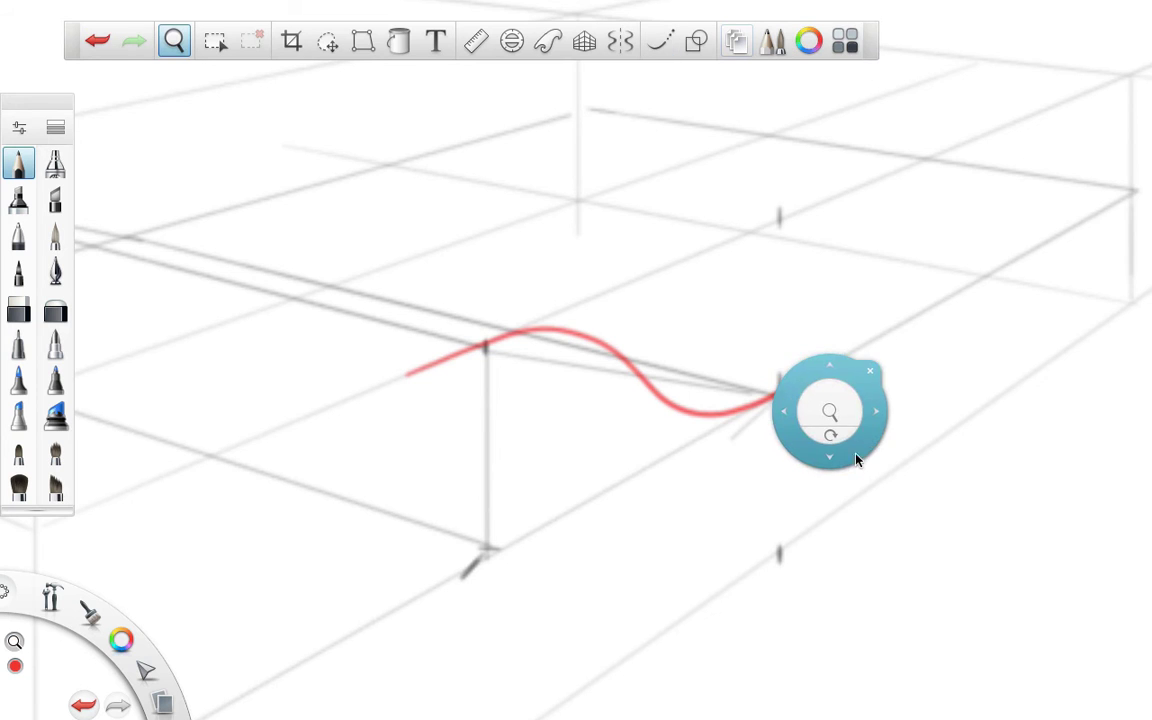
{"action": "left_click_drag", "start_coordinate": [856, 458], "coordinate": [900, 472]}
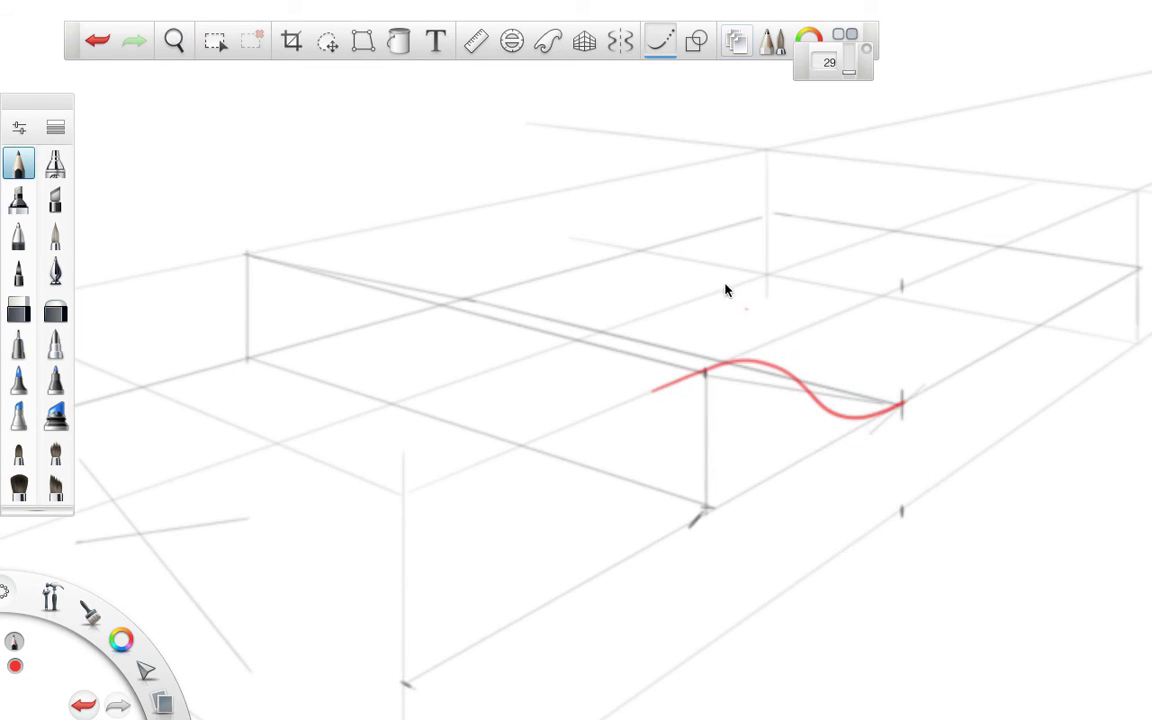
{"action": "left_click", "coordinate": [18, 310]}
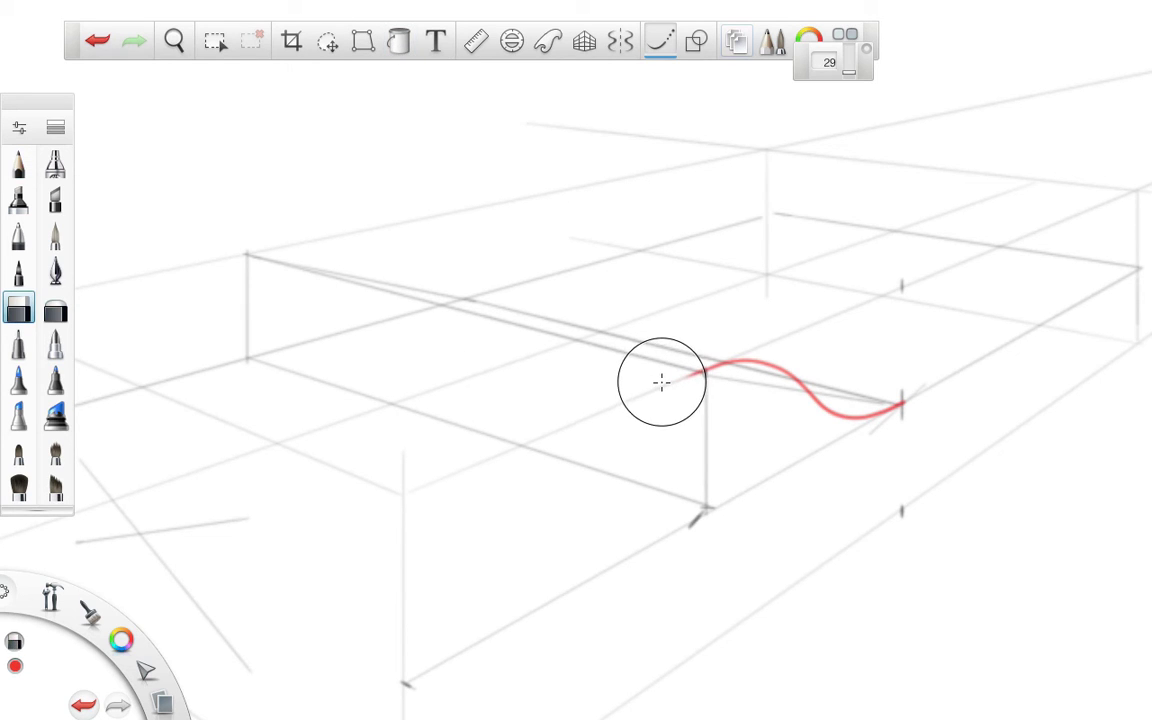
{"action": "left_click_drag", "start_coordinate": [663, 380], "coordinate": [650, 390]}
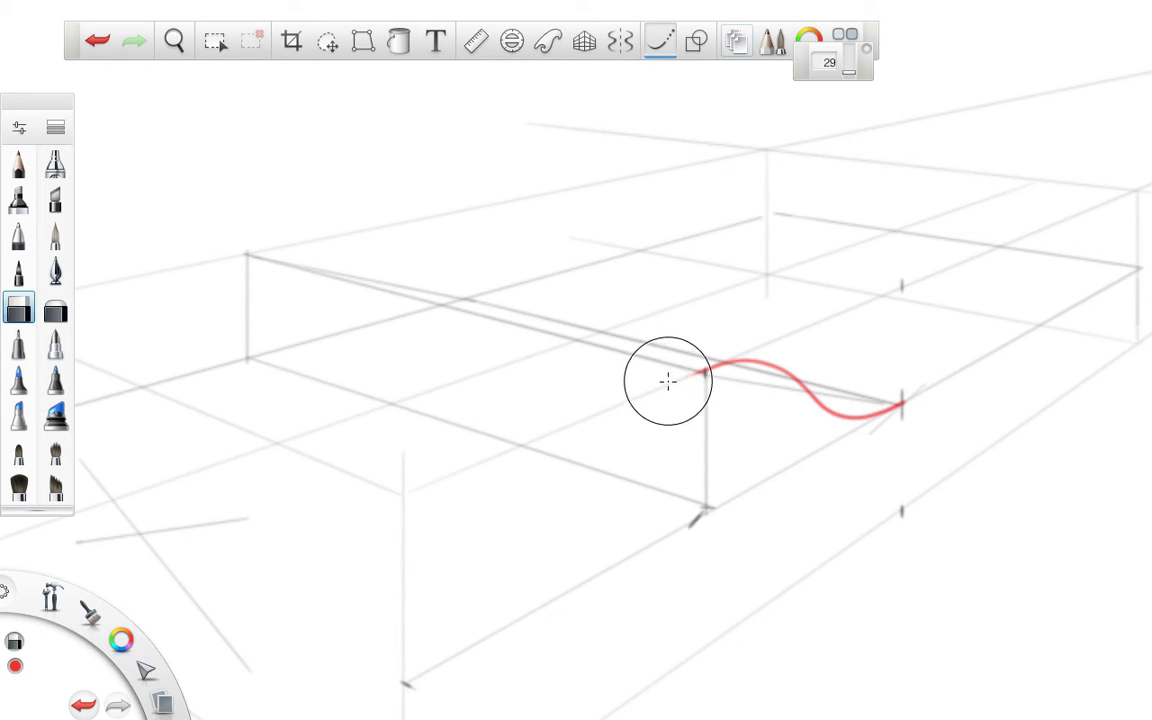
Step: Turn off Steady Stroke and align the ruler from the left vanishing point (LVP) through the red curve's start on the near upper edge
{"action": "left_click", "coordinate": [660, 40]}
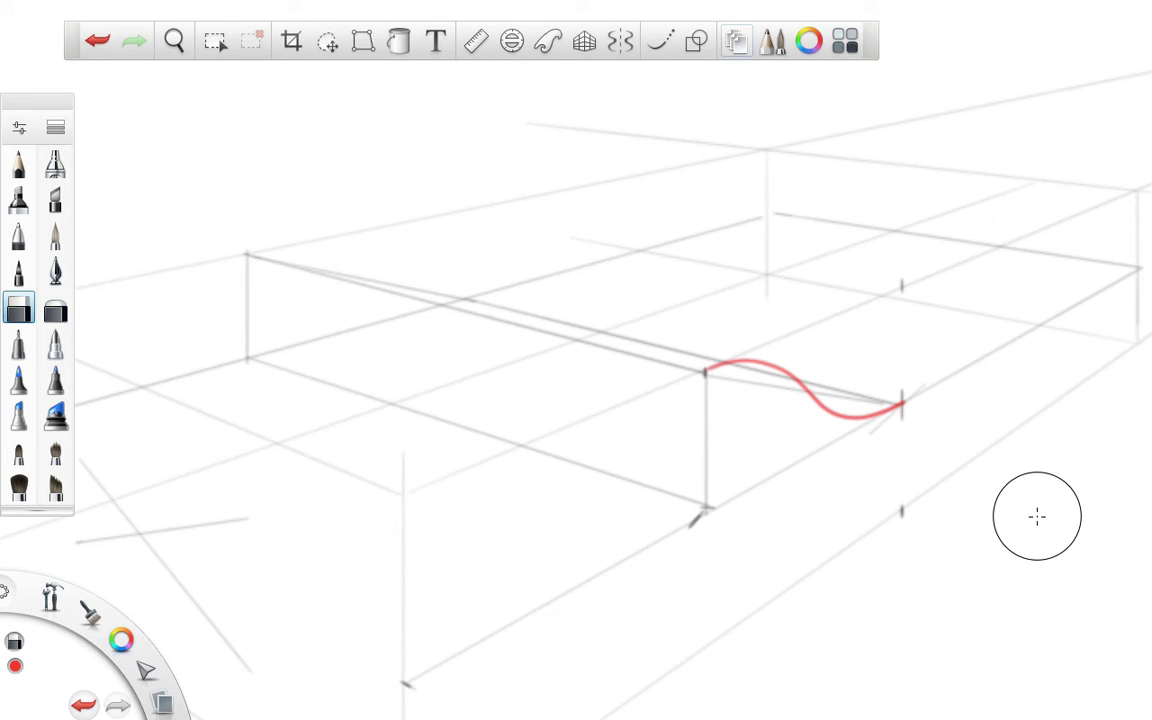
{"action": "key", "text": "space"}
{"action": "left_click_drag", "start_coordinate": [599, 306], "coordinate": [784, 429]}
{"action": "key", "text": "space"}
{"action": "key", "text": "space"}
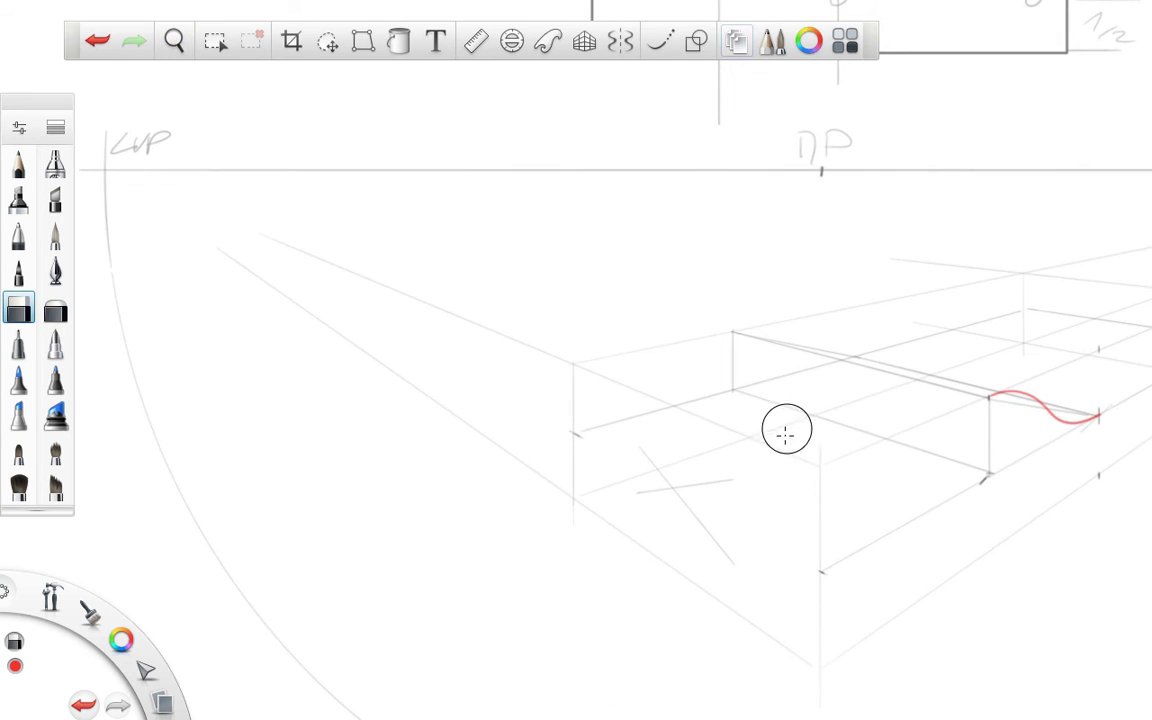
{"action": "left_click", "coordinate": [475, 40]}
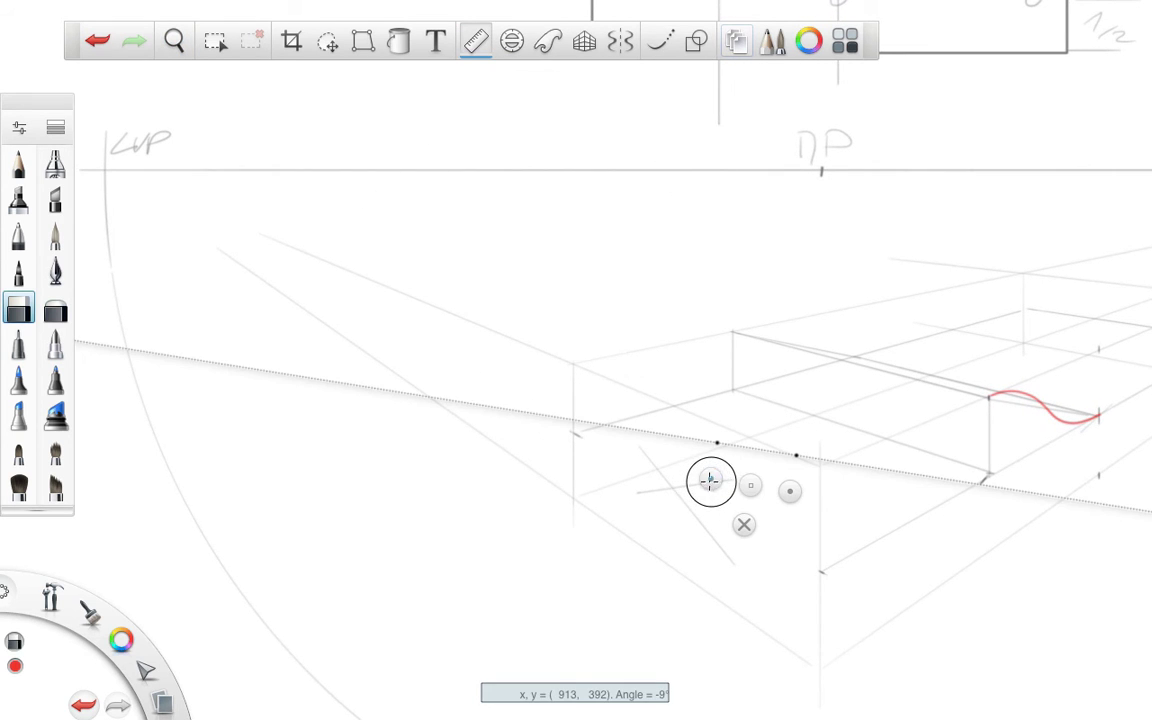
{"action": "left_click_drag", "start_coordinate": [712, 481], "coordinate": [711, 483]}
{"action": "left_click_drag", "start_coordinate": [344, 262], "coordinate": [92, 205]}
{"action": "left_click", "coordinate": [18, 163]}
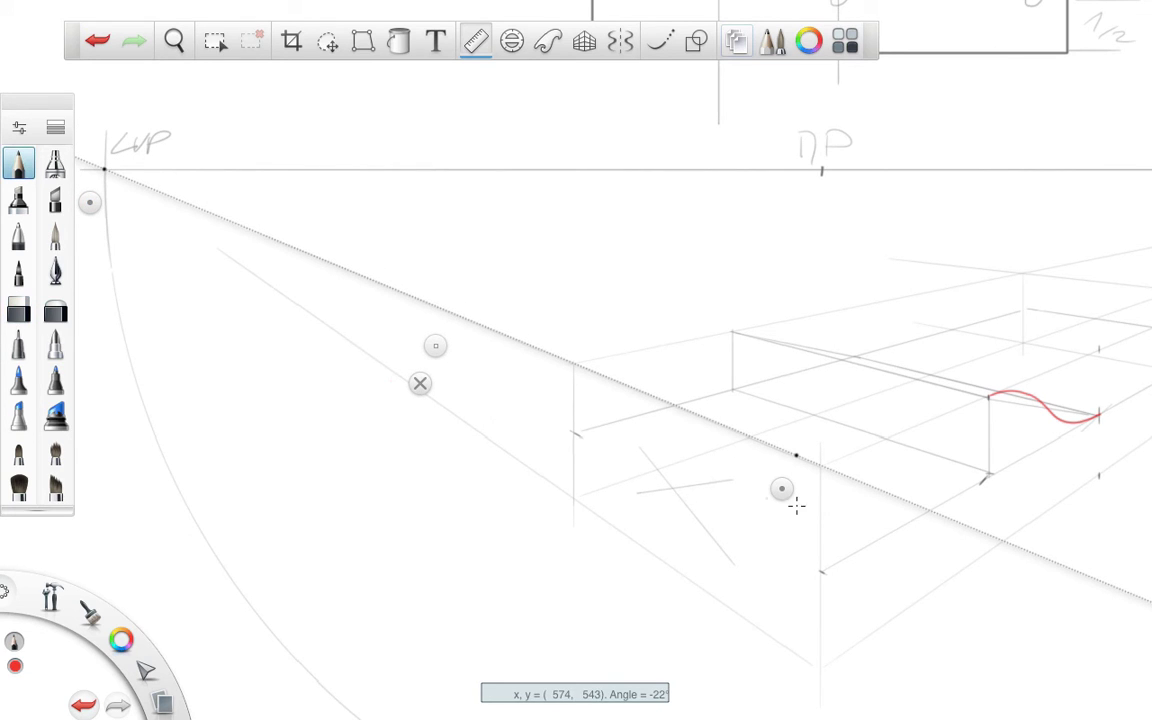
{"action": "left_click_drag", "start_coordinate": [781, 488], "coordinate": [986, 425]}
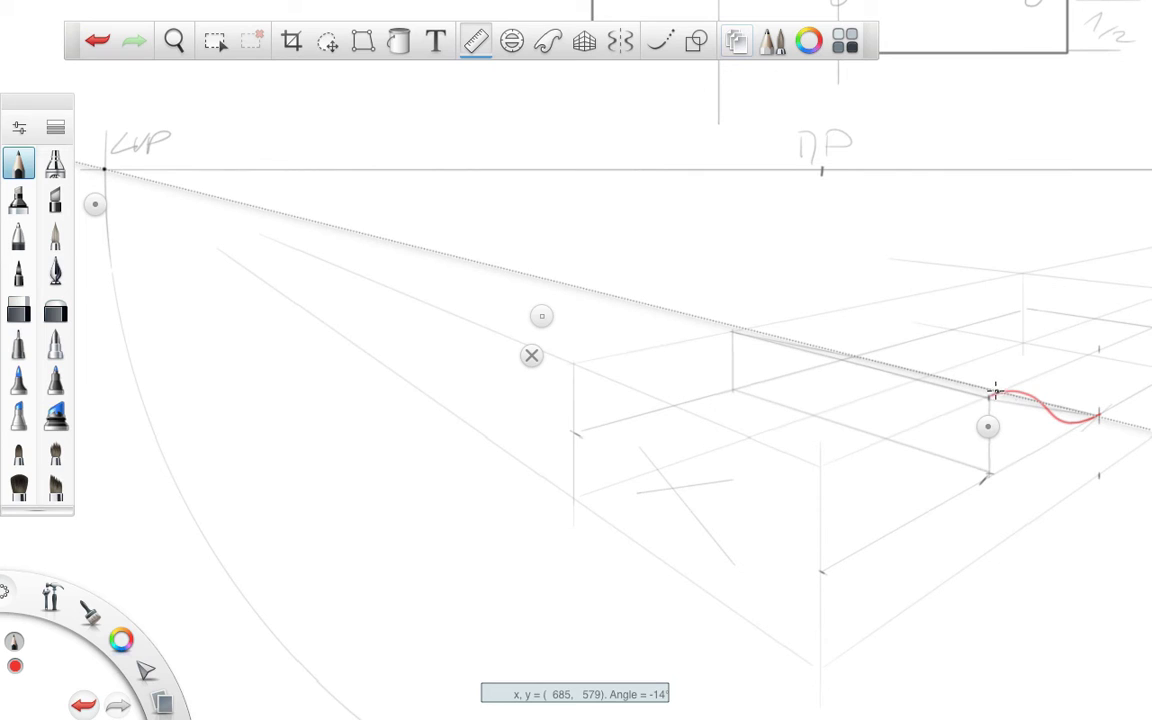
Step: Try a red dot on the far upper edge beside the quarter-length corner along the ruler, and undo it
{"action": "left_click", "coordinate": [744, 327]}
{"action": "left_click", "coordinate": [533, 354]}
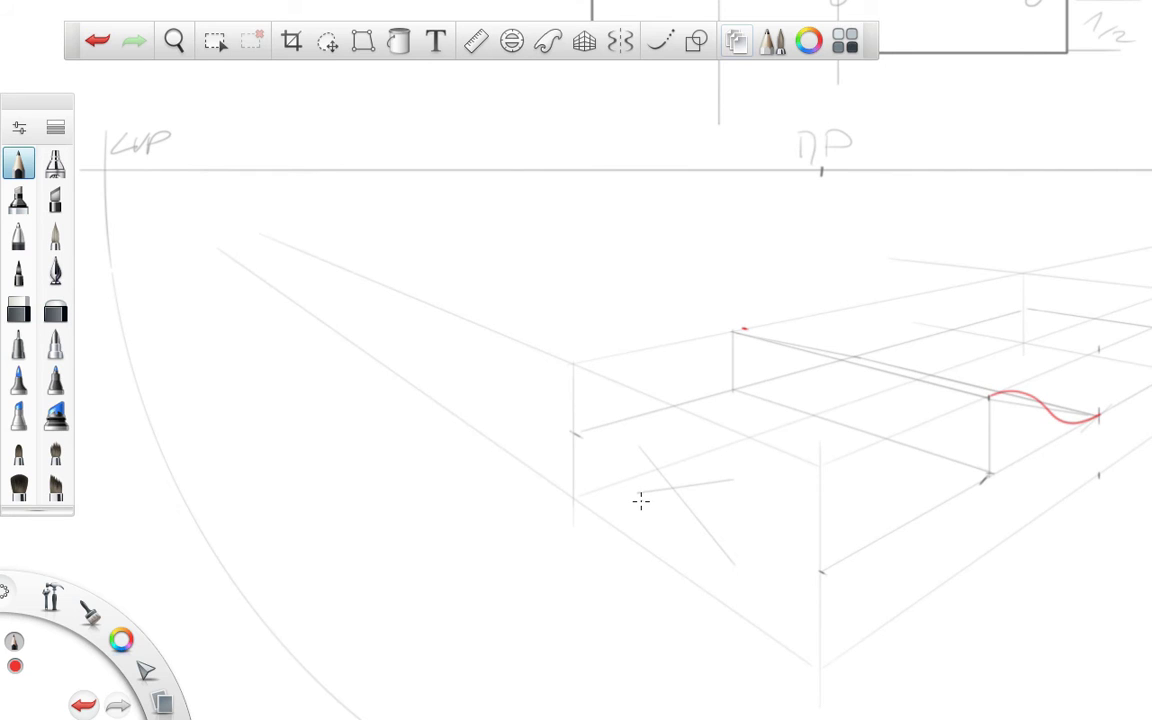
{"action": "key", "text": "ctrl+z"}
Step: Draw a short red tick where the LVP ruler line crosses the far upper edge, and put the ruler away
{"action": "left_click", "coordinate": [476, 41]}
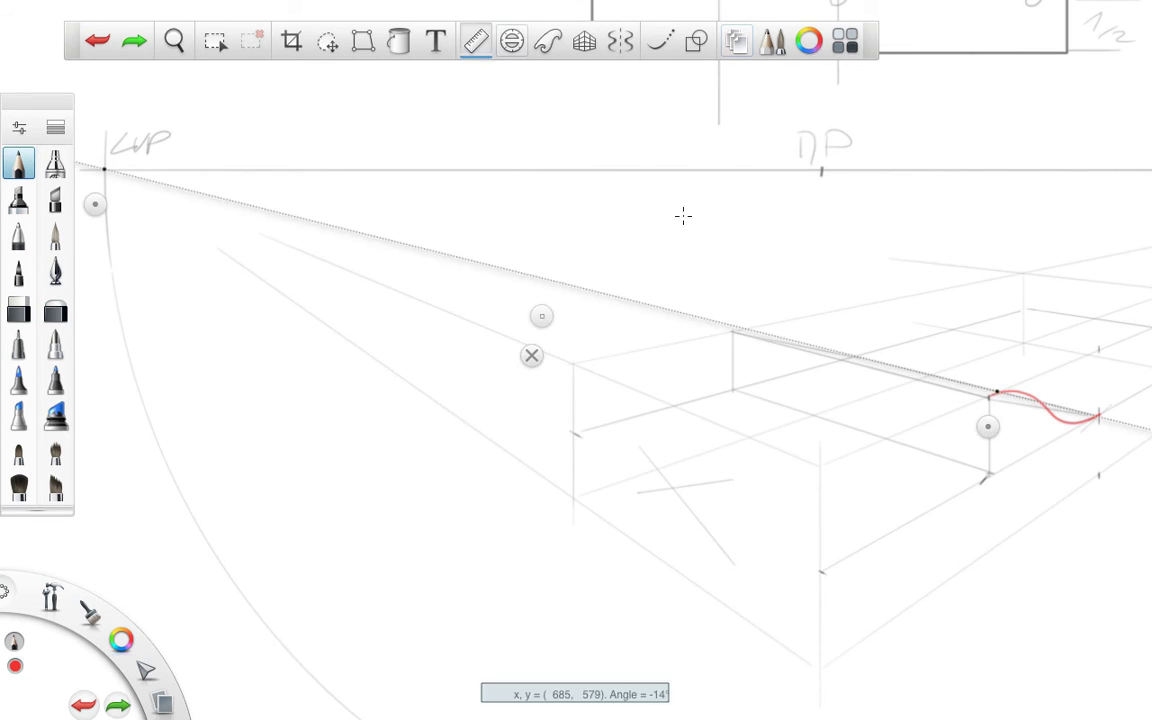
{"action": "left_click_drag", "start_coordinate": [742, 328], "coordinate": [749, 338]}
{"action": "left_click", "coordinate": [531, 355]}
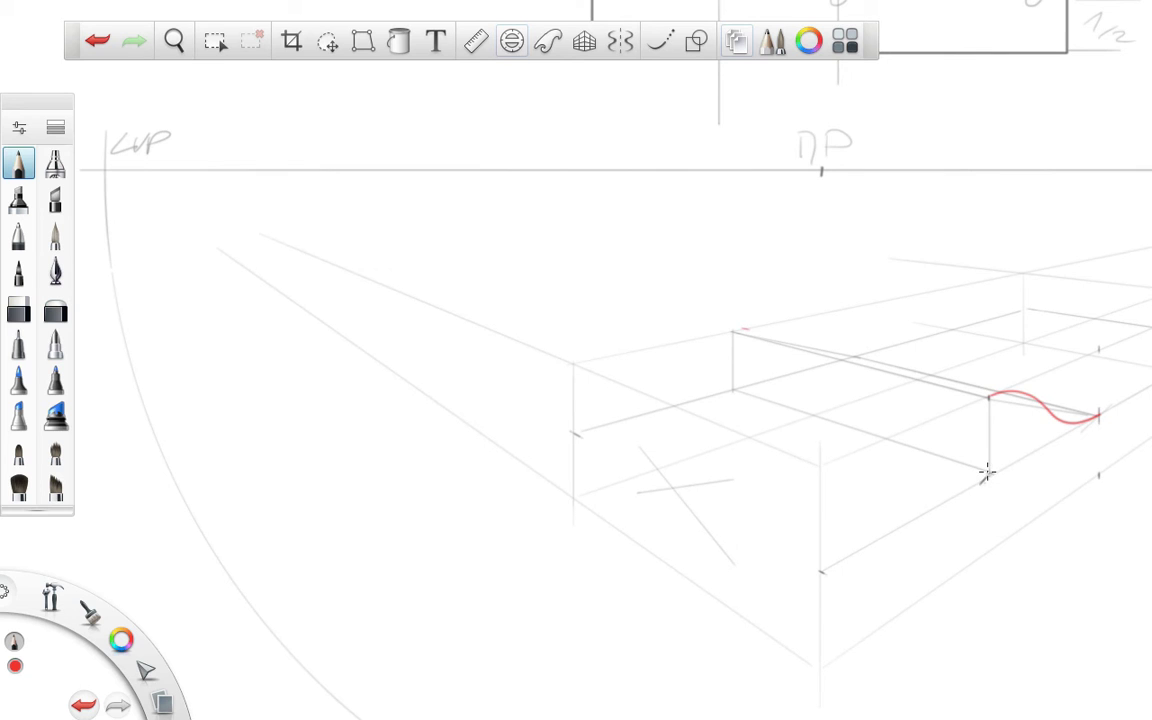
Step: In blue, dot the far-edge tick and draw a vertical from the near S-curve's midpoint down to the mid-height line
{"action": "key", "text": "space"}
{"action": "mouse_move", "coordinate": [1010, 445]}
{"action": "left_mouse_down"}
{"action": "mouse_move", "coordinate": [1062, 452]}
{"action": "mouse_move", "coordinate": [1034, 481]}
{"action": "mouse_move", "coordinate": [1092, 484]}
{"action": "mouse_move", "coordinate": [797, 463]}
{"action": "left_mouse_up"}
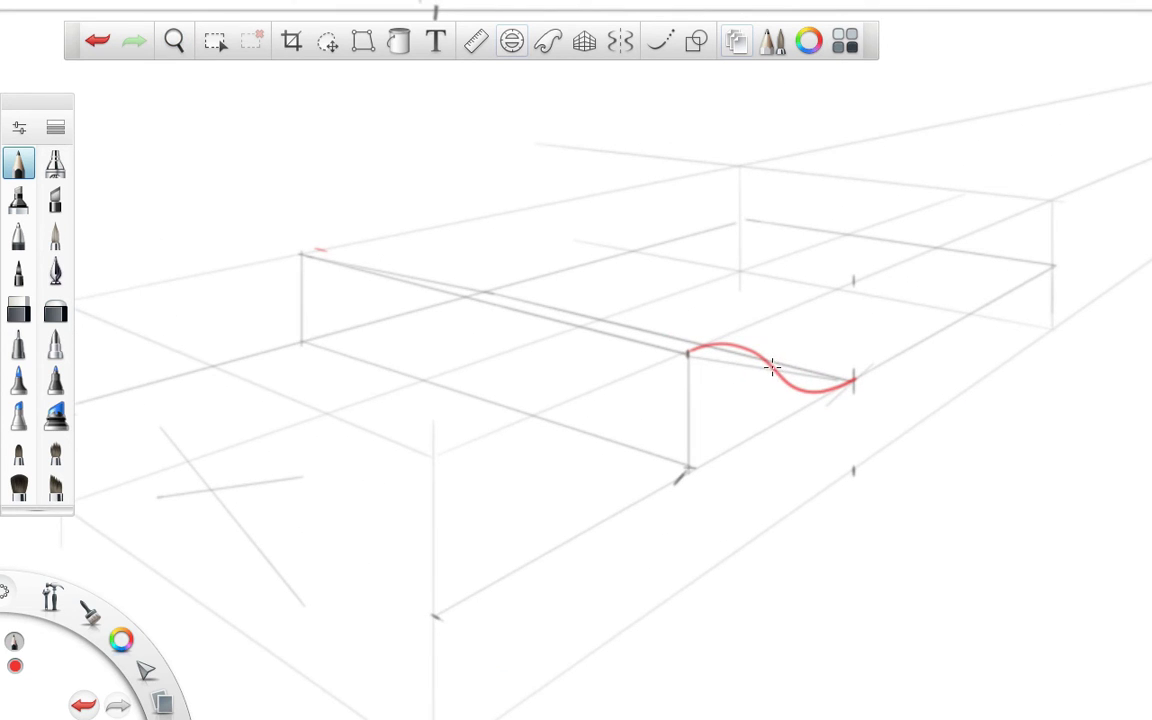
{"action": "mouse_move", "coordinate": [121, 640]}
{"action": "left_mouse_down"}
{"action": "mouse_move", "coordinate": [103, 661]}
{"action": "mouse_move", "coordinate": [101, 648]}
{"action": "left_mouse_up"}
{"action": "left_click_drag", "start_coordinate": [770, 395], "coordinate": [766, 444]}
Step: With the ruler from the left vanishing point, draw blue guide lines to the far side through the blue vertical's foot and top
{"action": "key", "text": "space"}
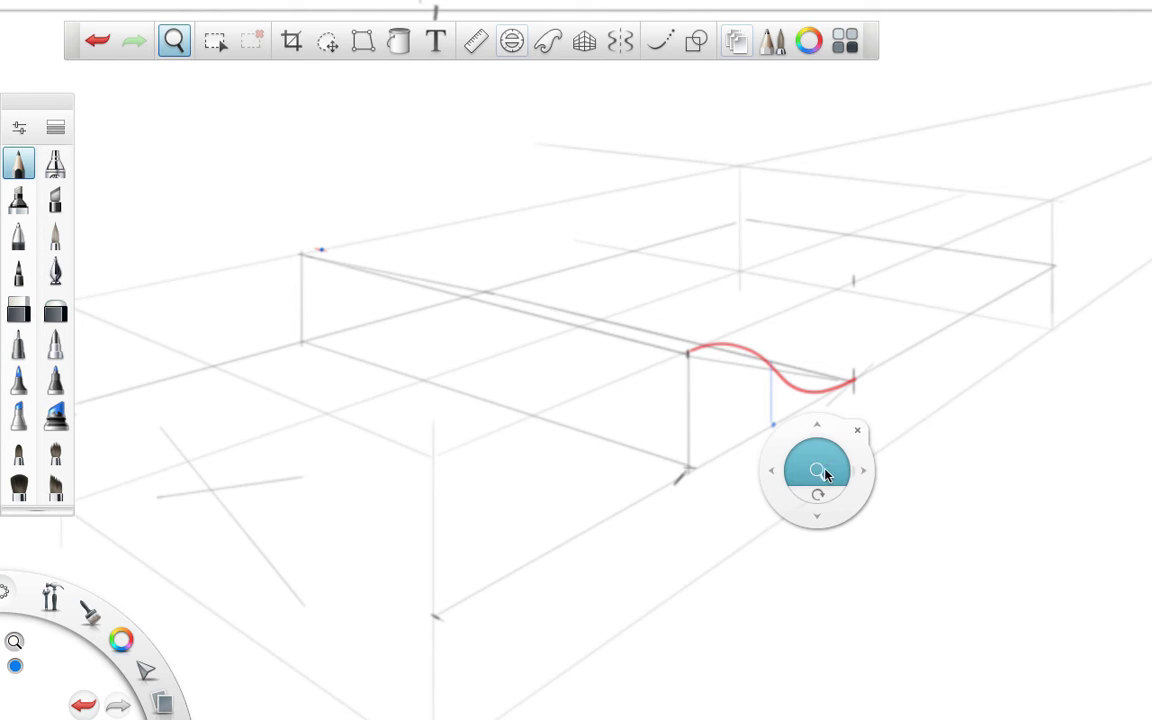
{"action": "left_click_drag", "start_coordinate": [818, 470], "coordinate": [689, 501]}
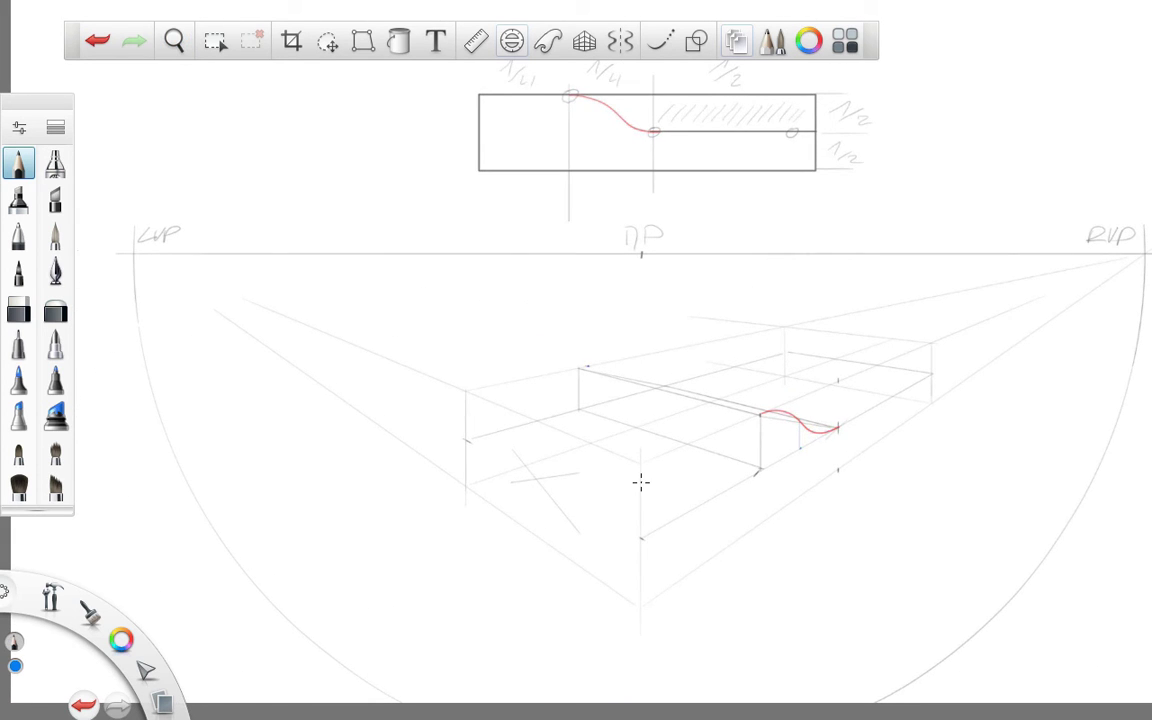
{"action": "left_click", "coordinate": [476, 41]}
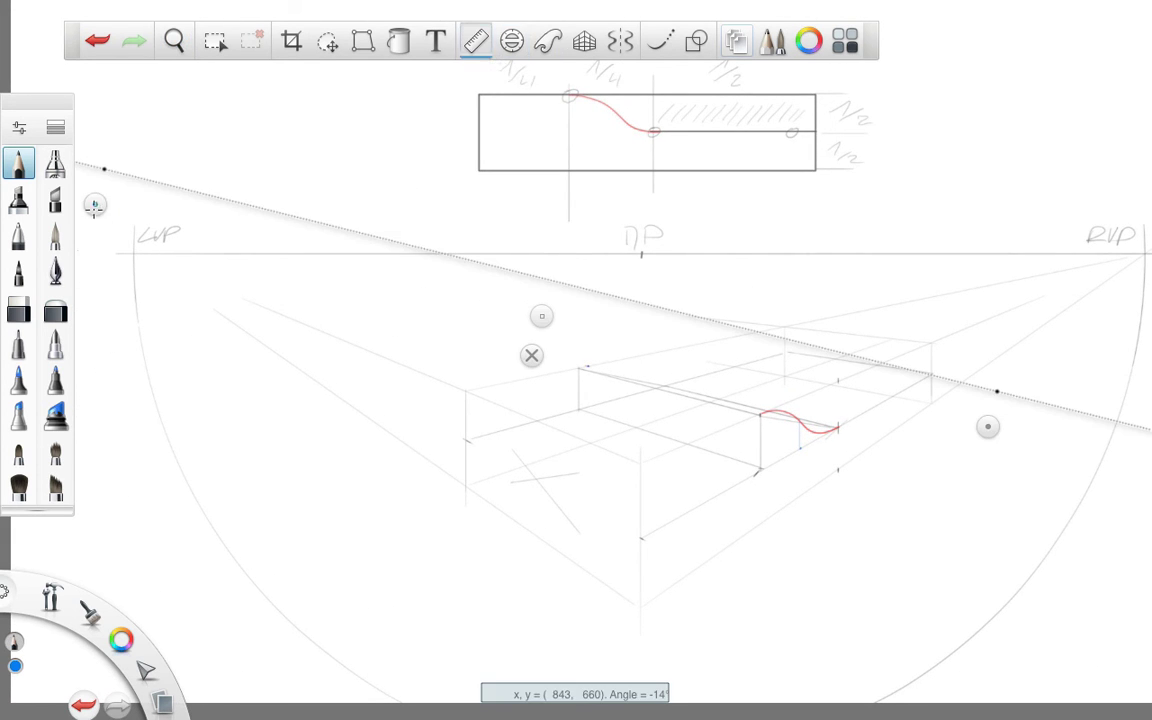
{"action": "left_click_drag", "start_coordinate": [95, 207], "coordinate": [131, 305]}
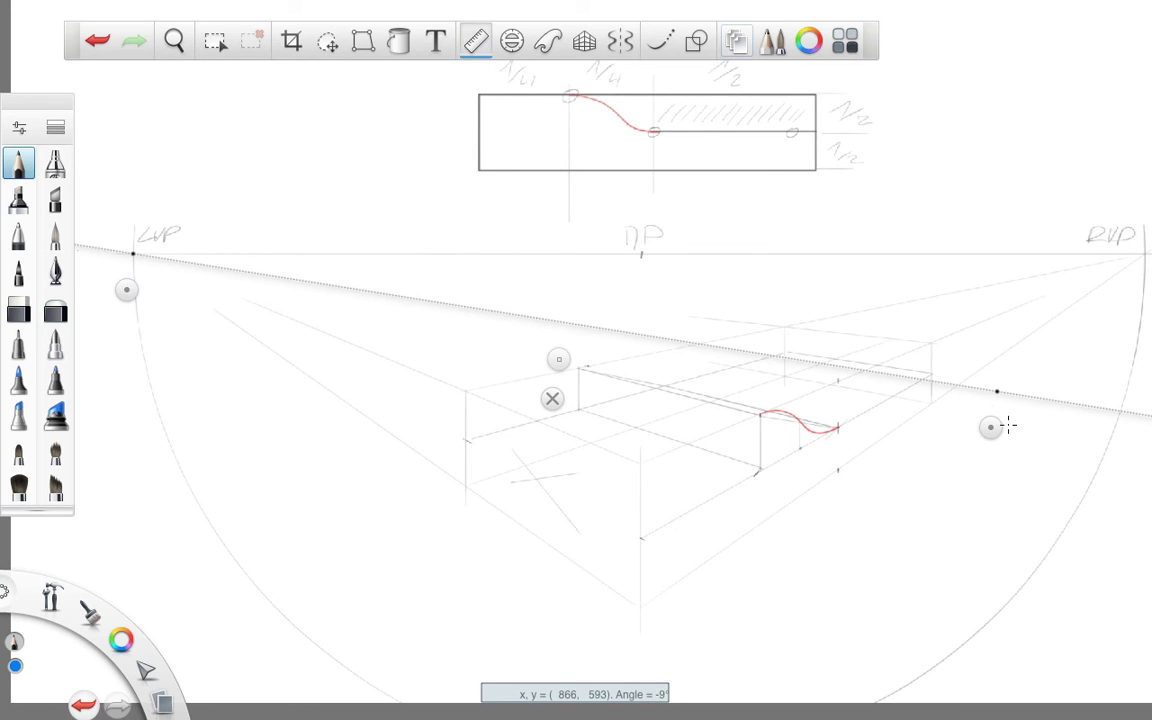
{"action": "left_click_drag", "start_coordinate": [990, 427], "coordinate": [818, 491]}
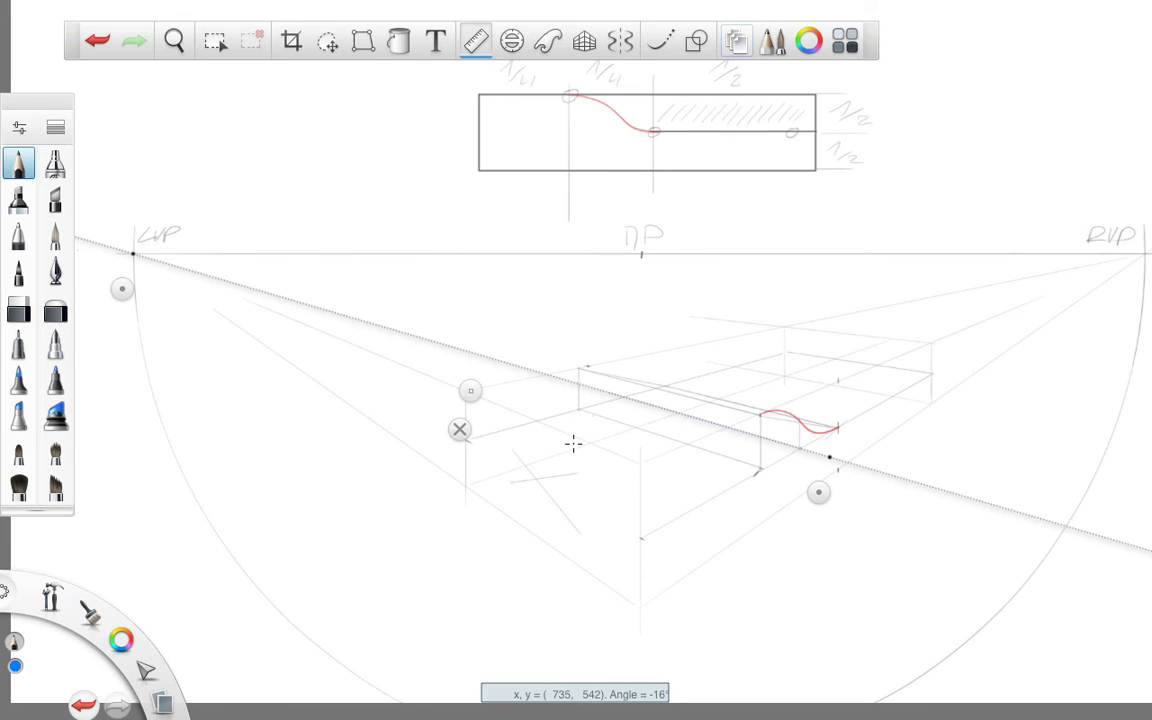
{"action": "left_click_drag", "start_coordinate": [820, 492], "coordinate": [789, 455]}
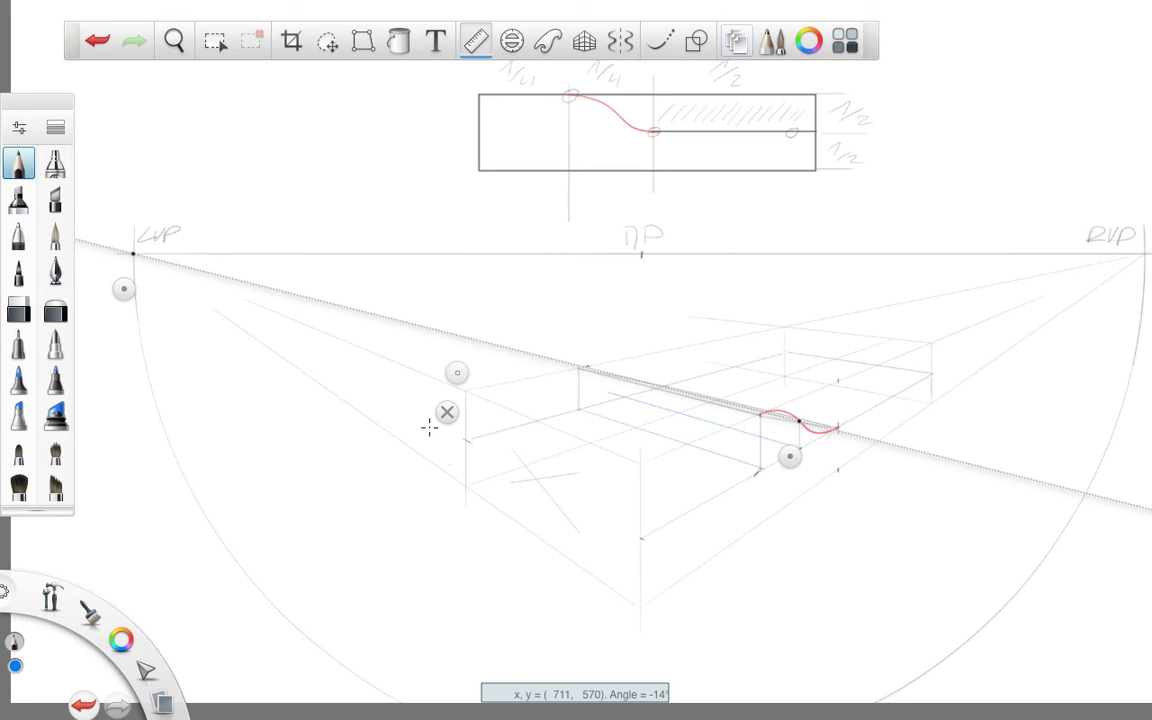
Step: Draw a ruler-guided blue vertical between the two guides at the far mid-height line, and dot its top and the far half-length point
{"action": "left_click_drag", "start_coordinate": [117, 283], "coordinate": [831, 503]}
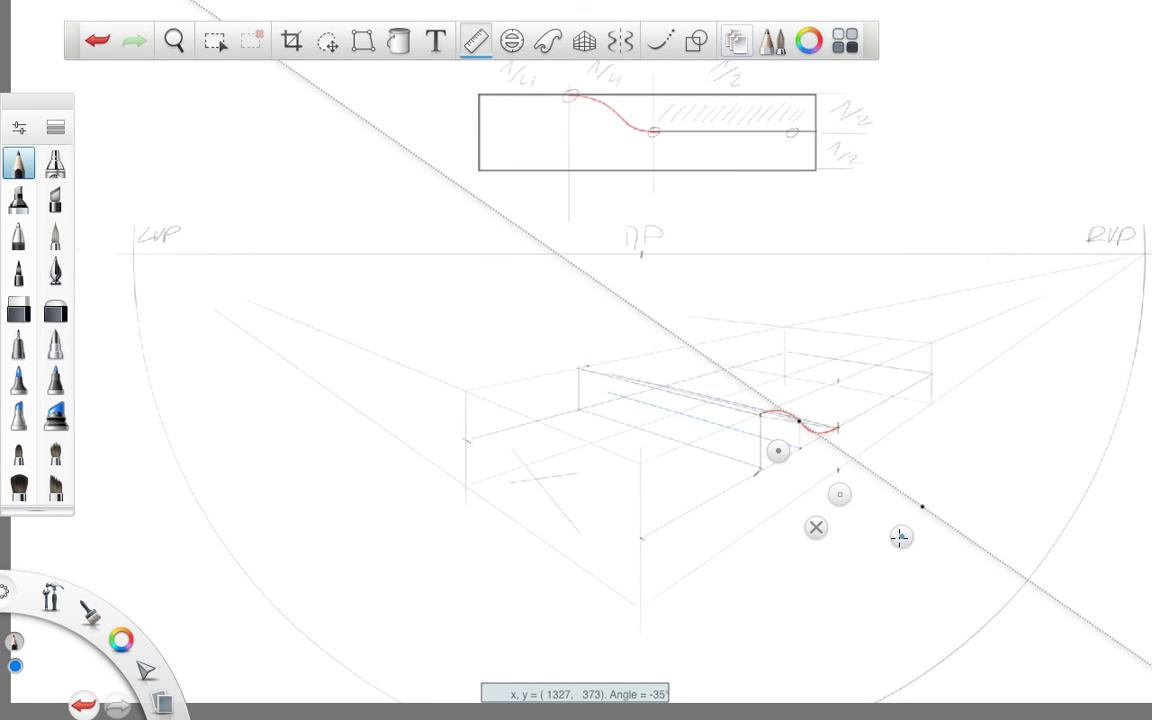
{"action": "left_click", "coordinate": [840, 494]}
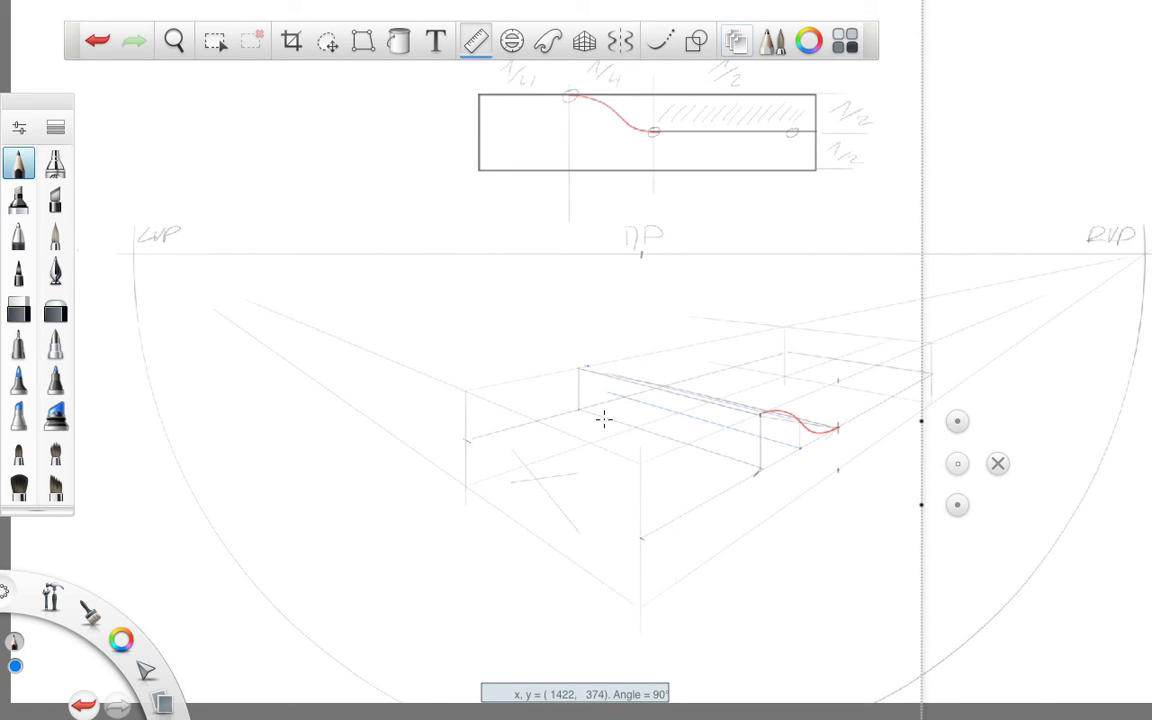
{"action": "key", "text": "space"}
{"action": "left_click_drag", "start_coordinate": [591, 432], "coordinate": [887, 331]}
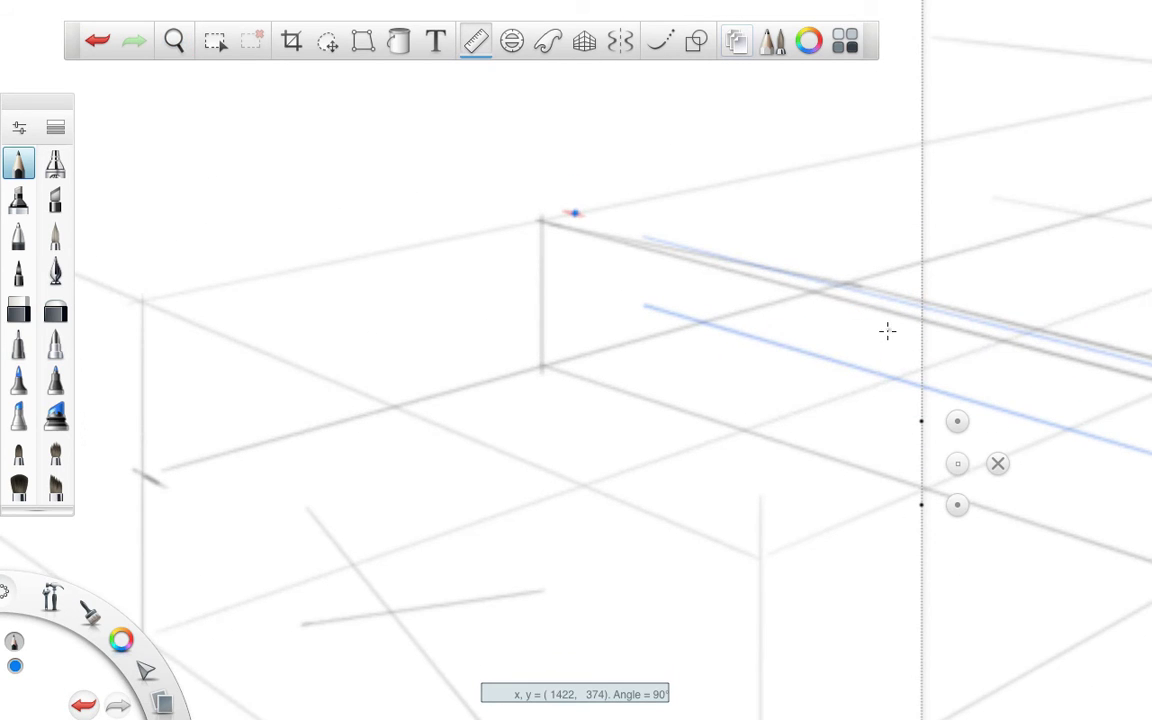
{"action": "left_click_drag", "start_coordinate": [957, 463], "coordinate": [738, 347]}
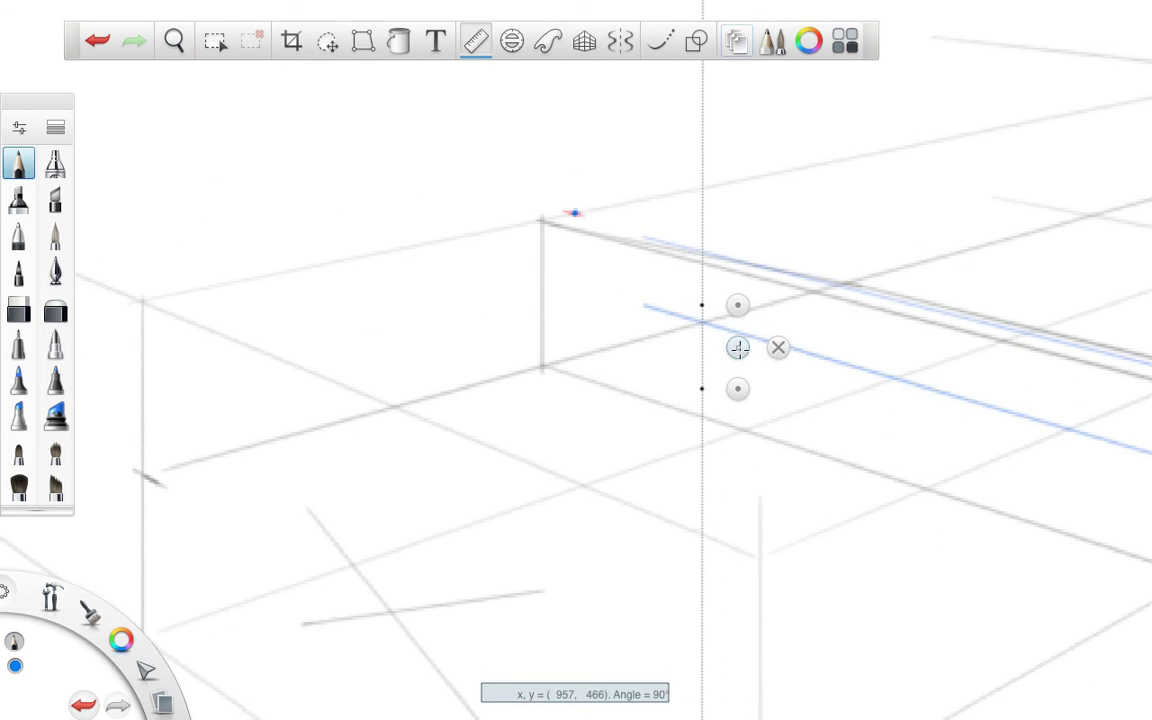
{"action": "left_click_drag", "start_coordinate": [703, 252], "coordinate": [703, 333]}
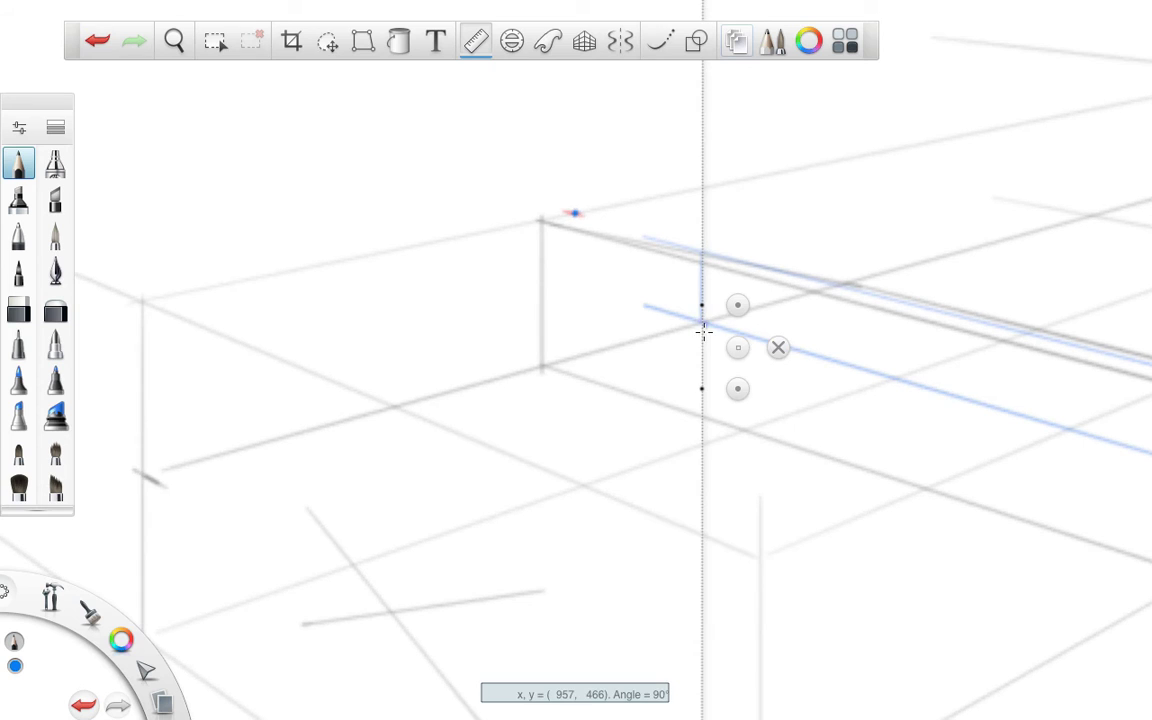
{"action": "left_click", "coordinate": [779, 347]}
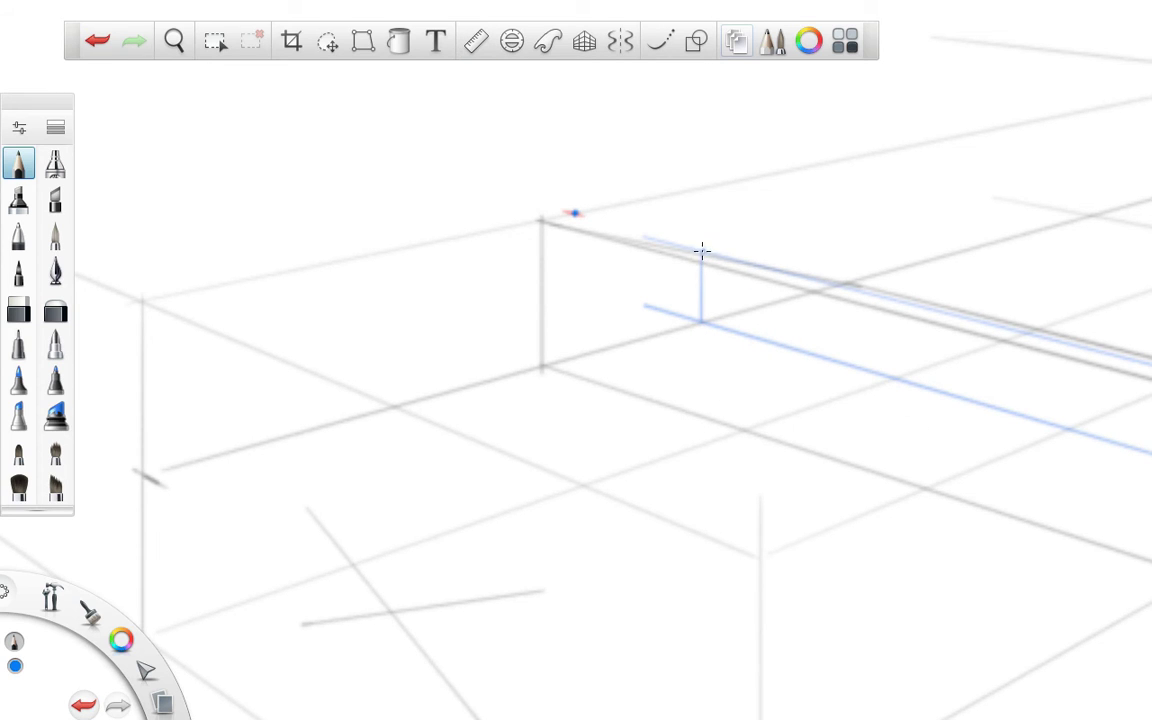
{"action": "left_click", "coordinate": [846, 285]}
Step: In green, mark the near S-curve and the mid-height line below it along a vertical ruler between the quarter-length and blue verticals
{"action": "scroll", "coordinate": [899, 437], "scroll_direction": "down", "scroll_amount": 1}
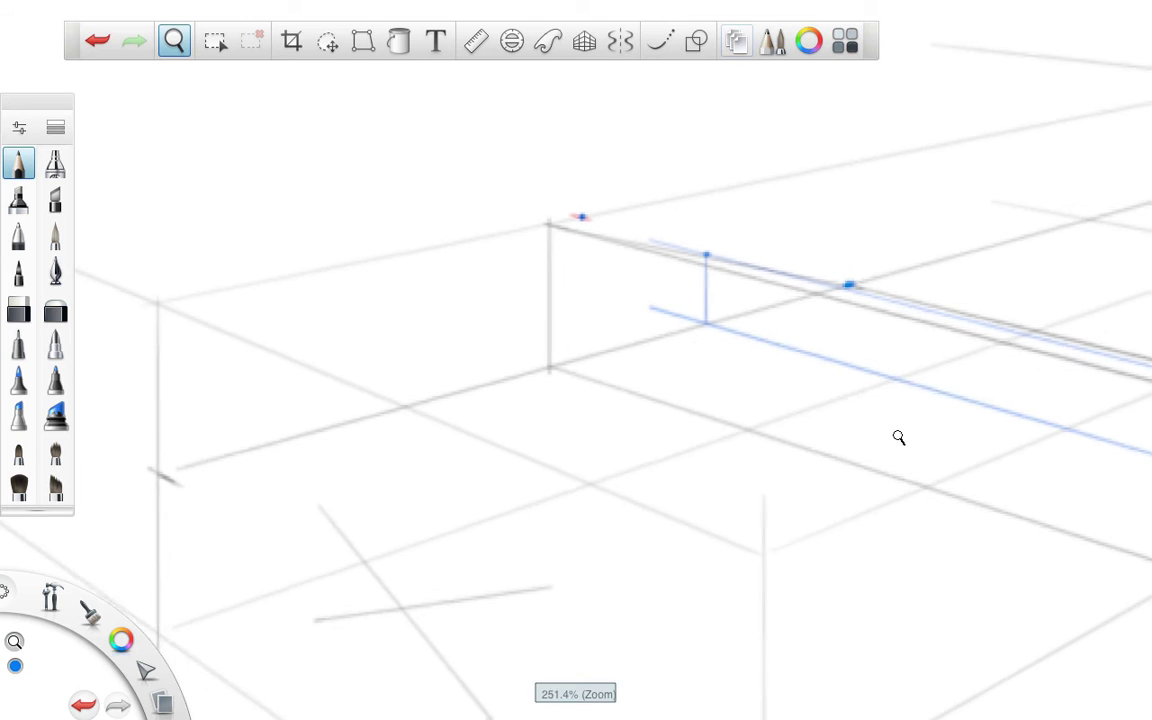
{"action": "left_click_drag", "start_coordinate": [899, 437], "coordinate": [365, 461]}
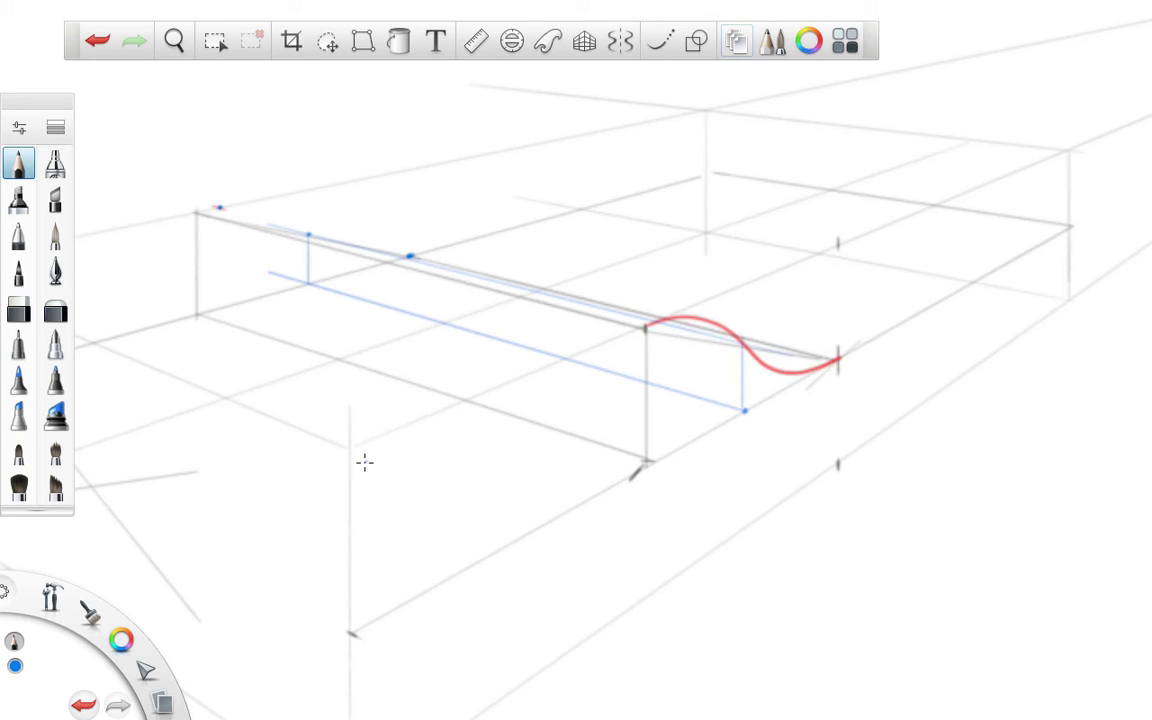
{"action": "left_click_drag", "start_coordinate": [118, 643], "coordinate": [64, 643]}
{"action": "left_click", "coordinate": [476, 41]}
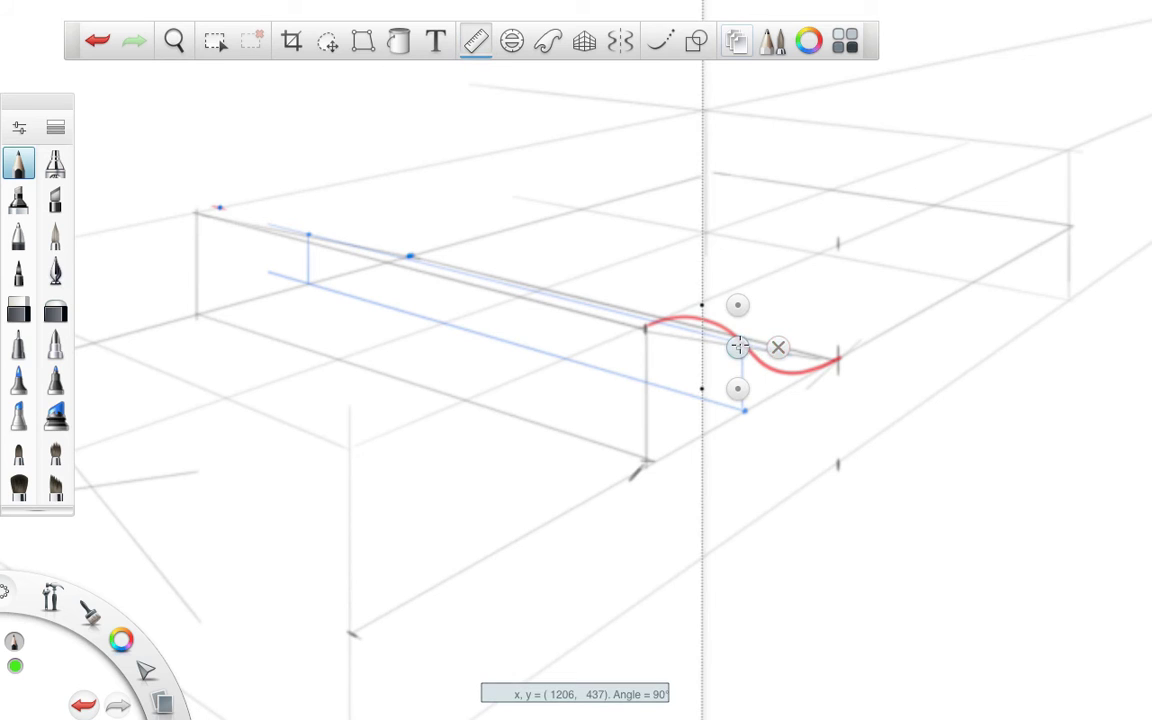
{"action": "left_click_drag", "start_coordinate": [737, 347], "coordinate": [746, 350]}
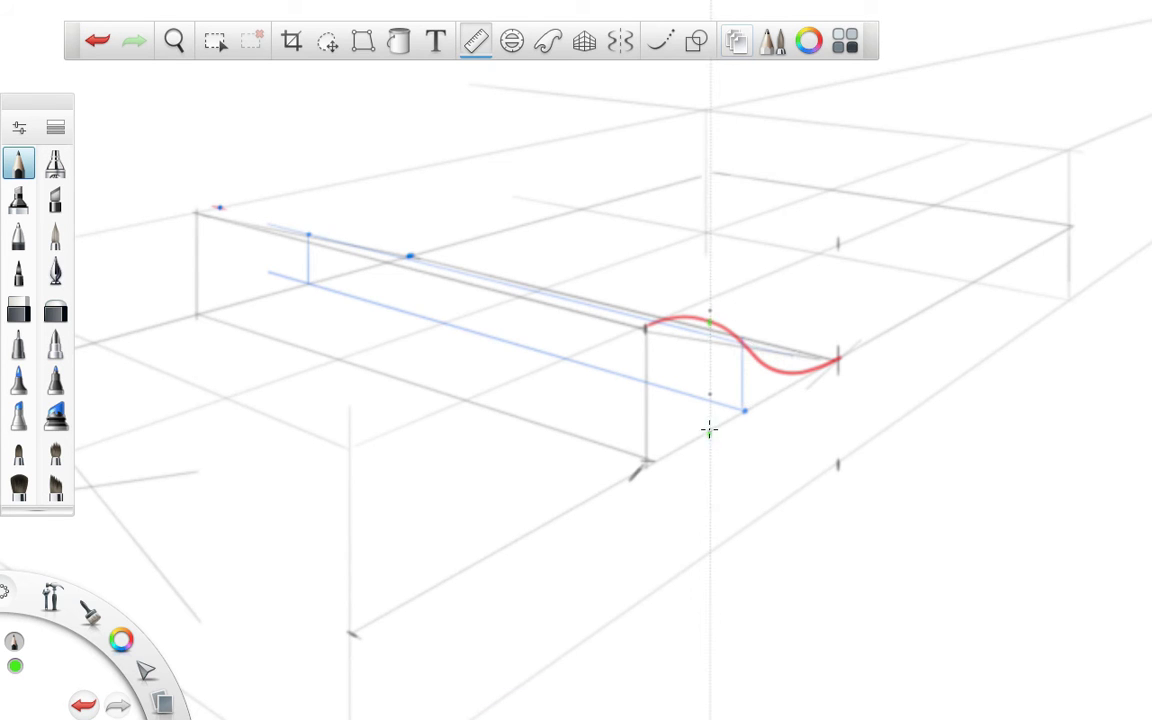
Step: With the ruler from the left vanishing point, draw green guide lines to the far side through the green curve mark and the mark below it
{"action": "key", "text": "space"}
{"action": "mouse_move", "coordinate": [576, 463]}
{"action": "left_mouse_down"}
{"action": "mouse_move", "coordinate": [489, 476]}
{"action": "mouse_move", "coordinate": [980, 525]}
{"action": "mouse_move", "coordinate": [964, 509]}
{"action": "left_mouse_up"}
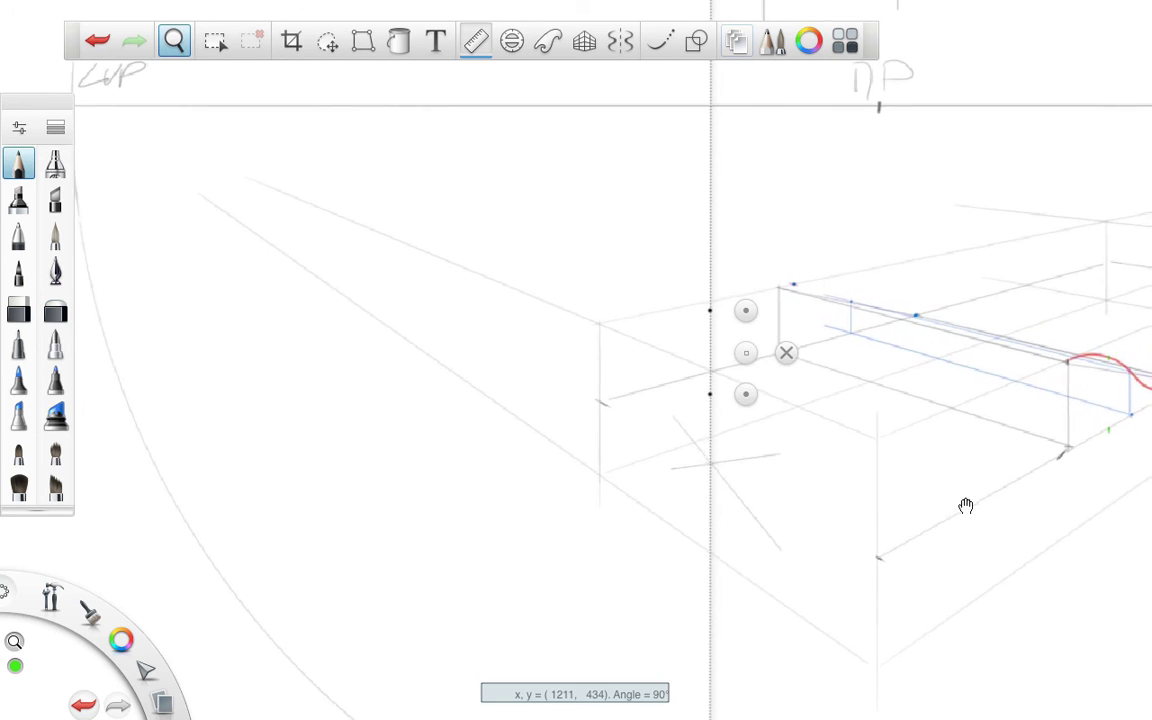
{"action": "mouse_move", "coordinate": [728, 302]}
{"action": "left_mouse_down"}
{"action": "mouse_move", "coordinate": [123, 134]}
{"action": "mouse_move", "coordinate": [82, 141]}
{"action": "mouse_move", "coordinate": [72, 172]}
{"action": "mouse_move", "coordinate": [63, 120]}
{"action": "mouse_move", "coordinate": [58, 140]}
{"action": "left_mouse_up"}
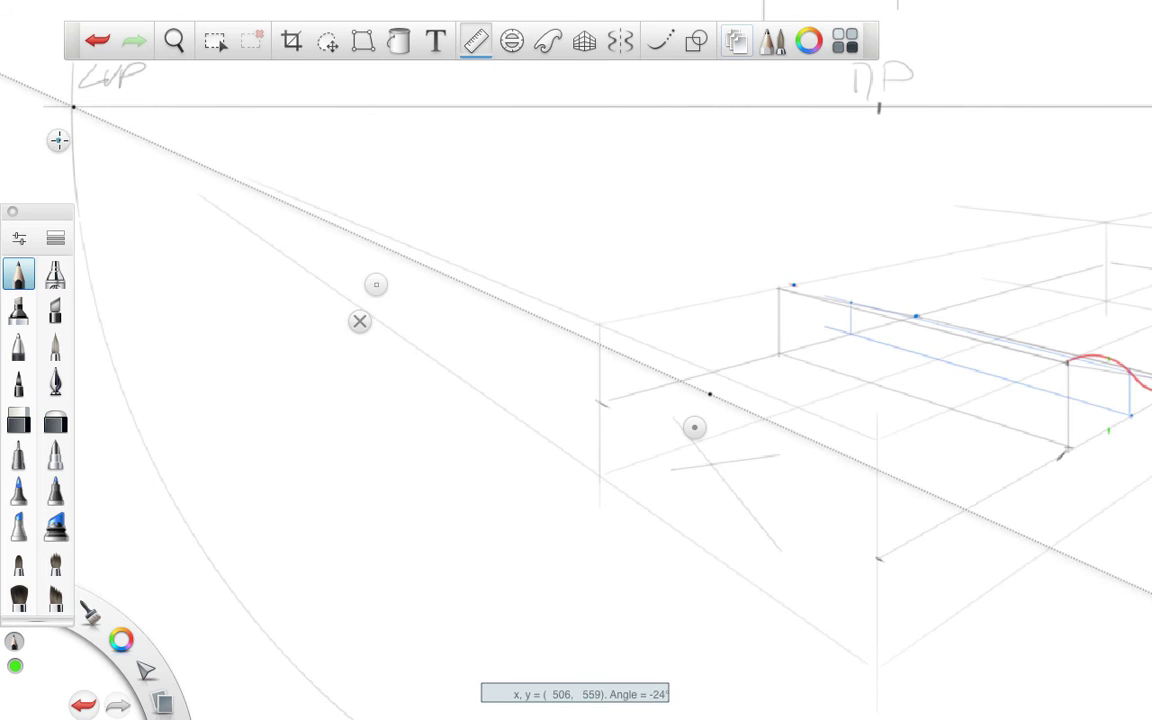
{"action": "left_click_drag", "start_coordinate": [694, 427], "coordinate": [1097, 392]}
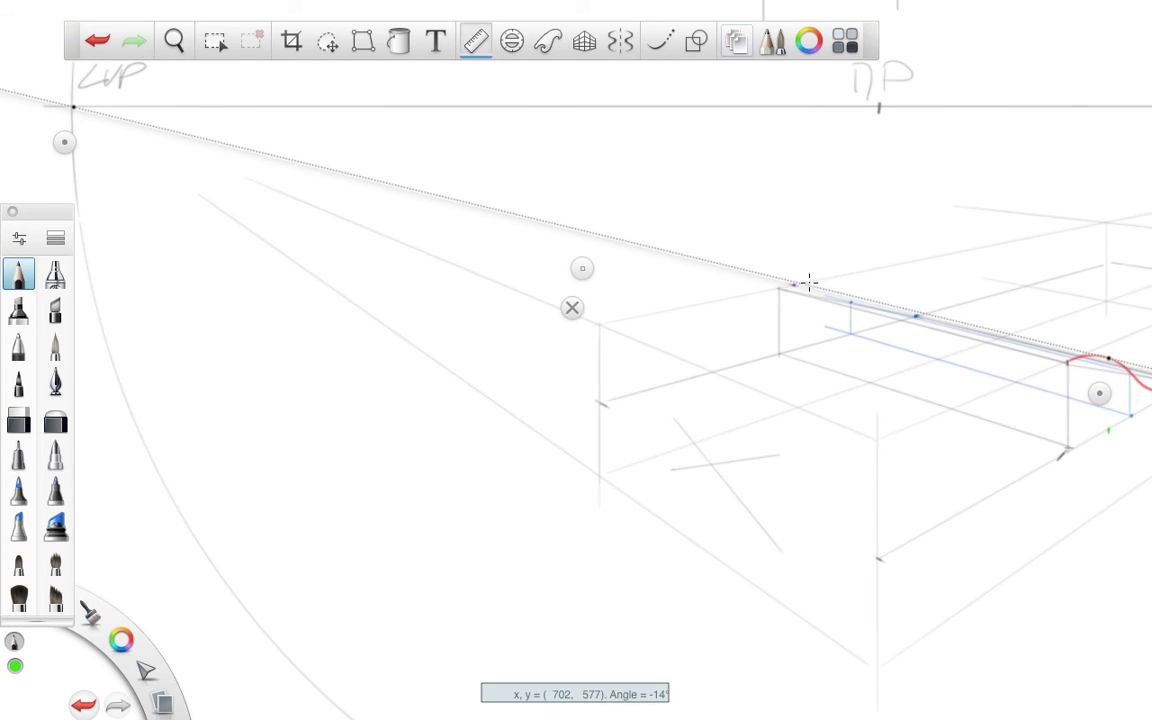
{"action": "left_click_drag", "start_coordinate": [1099, 392], "coordinate": [1100, 465]}
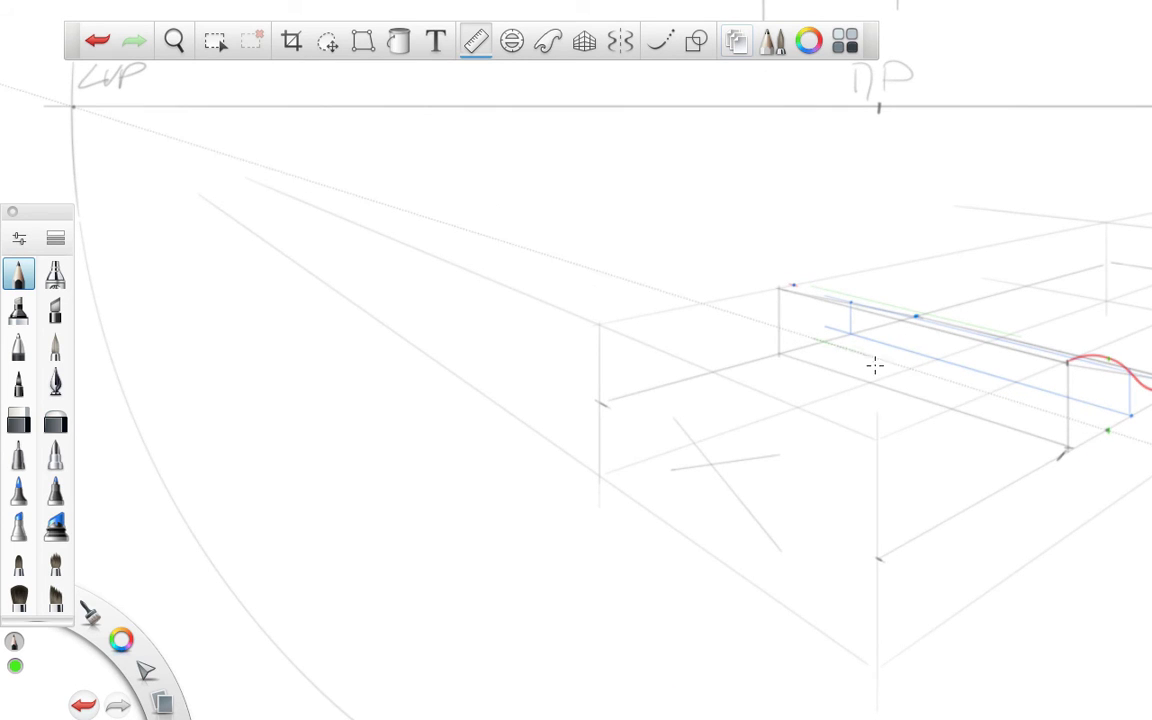
Step: With a vertical ruler up from where the lower green guide meets the far mid-height line, mark a green point on the upper green guide
{"action": "left_click_drag", "start_coordinate": [59, 143], "coordinate": [985, 265]}
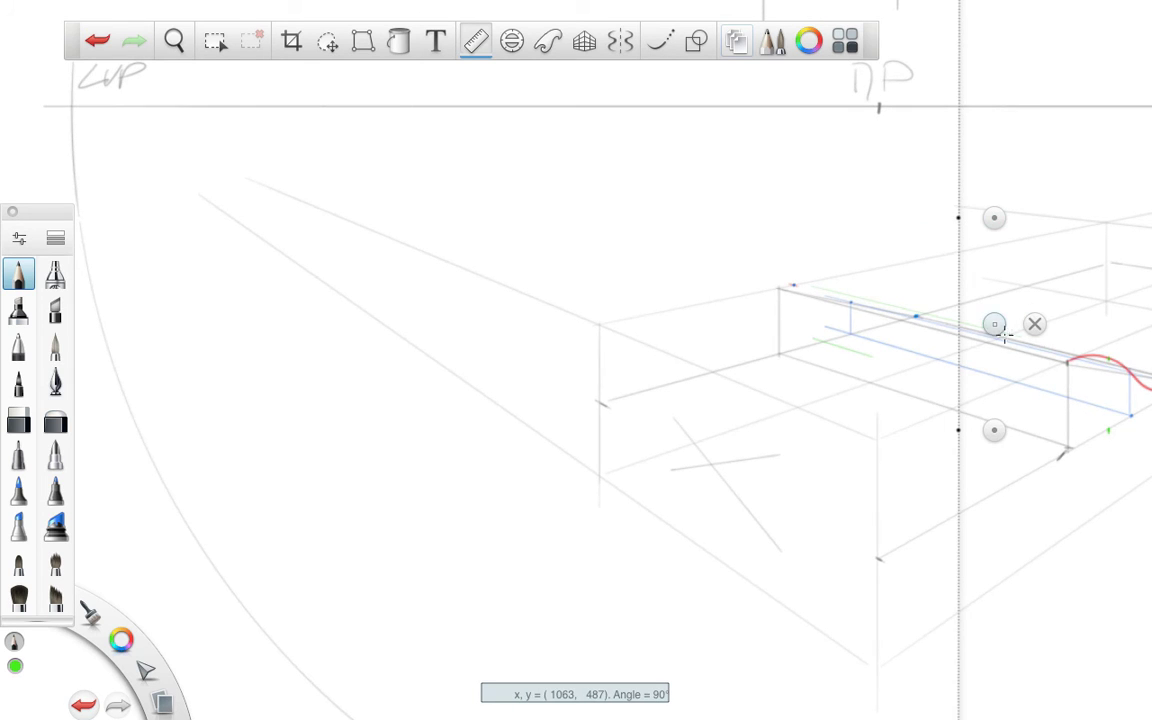
{"action": "left_click_drag", "start_coordinate": [993, 324], "coordinate": [861, 318]}
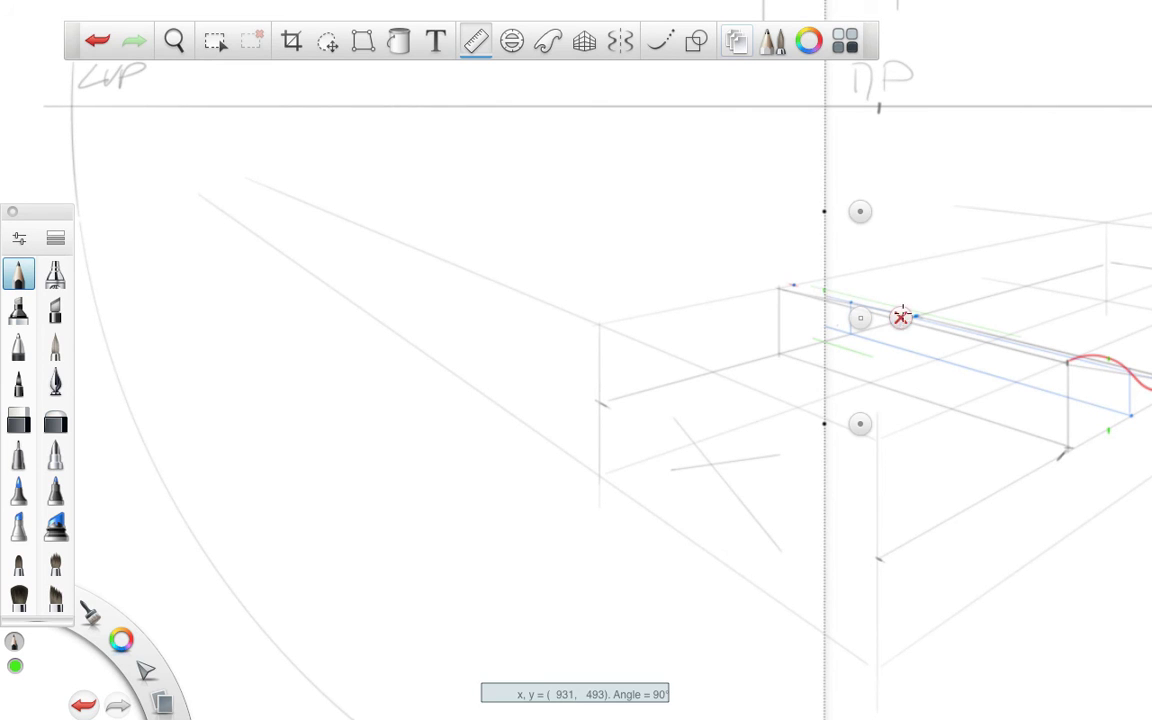
{"action": "left_click", "coordinate": [900, 318]}
Step: In red, mark the near S-curve's dip and the mid-height line below it along a vertical ruler between the blue vertical and the half-length tick
{"action": "key", "text": "space"}
{"action": "left_click_drag", "start_coordinate": [946, 458], "coordinate": [339, 398]}
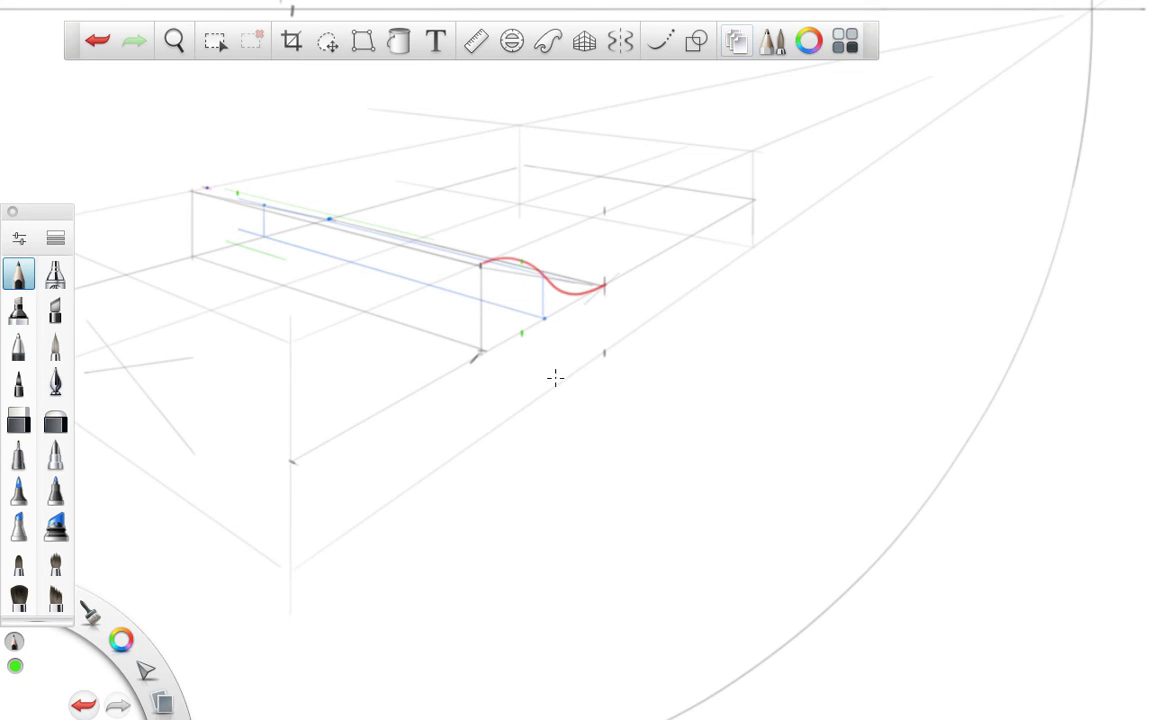
{"action": "left_click_drag", "start_coordinate": [121, 640], "coordinate": [87, 609]}
{"action": "key", "text": "space"}
{"action": "left_click_drag", "start_coordinate": [594, 324], "coordinate": [736, 347]}
{"action": "left_click", "coordinate": [476, 41]}
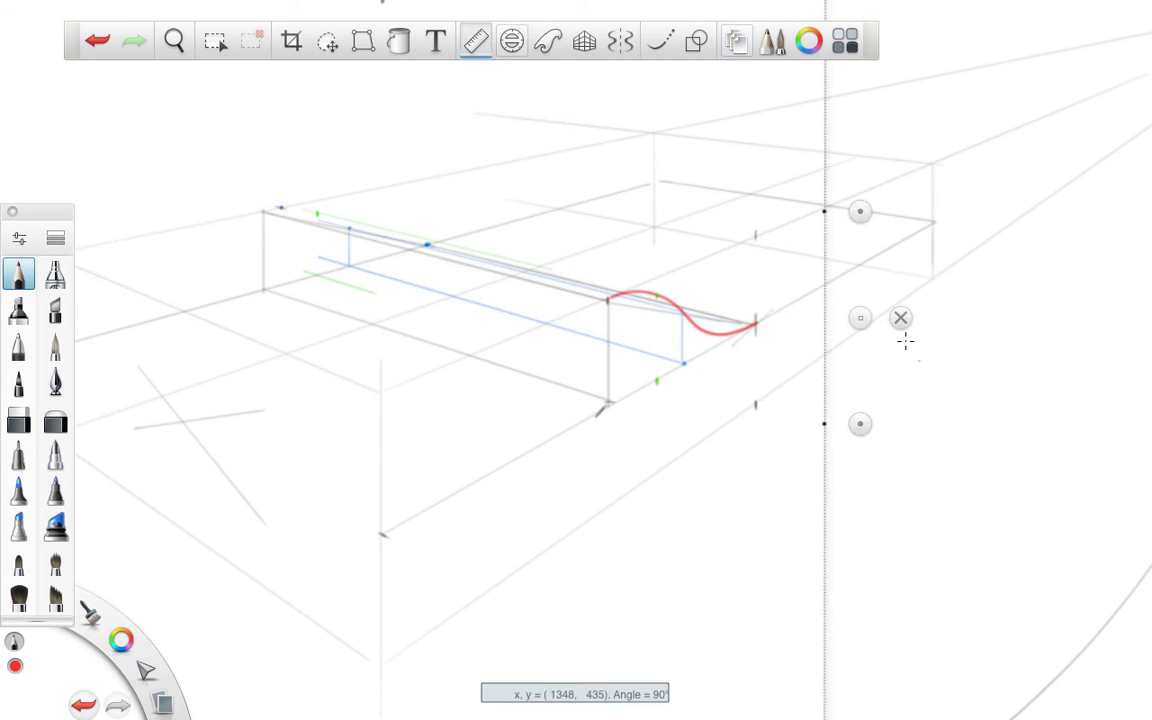
{"action": "left_click_drag", "start_coordinate": [861, 318], "coordinate": [747, 343]}
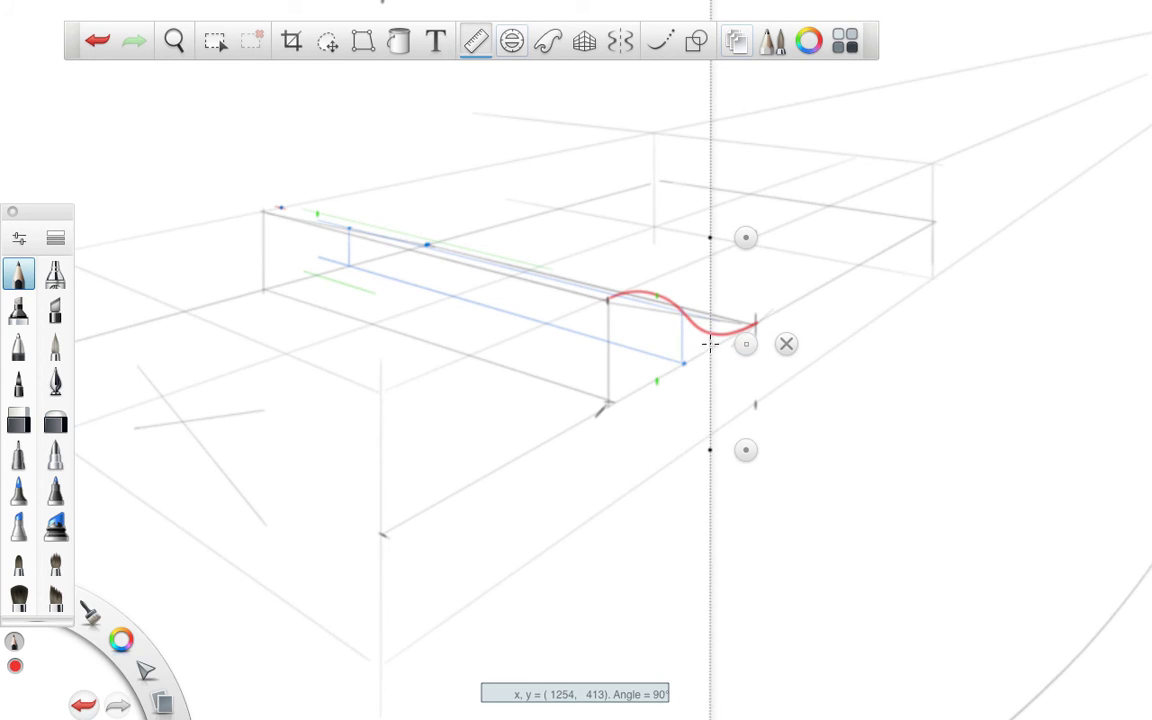
{"action": "left_click", "coordinate": [786, 344]}
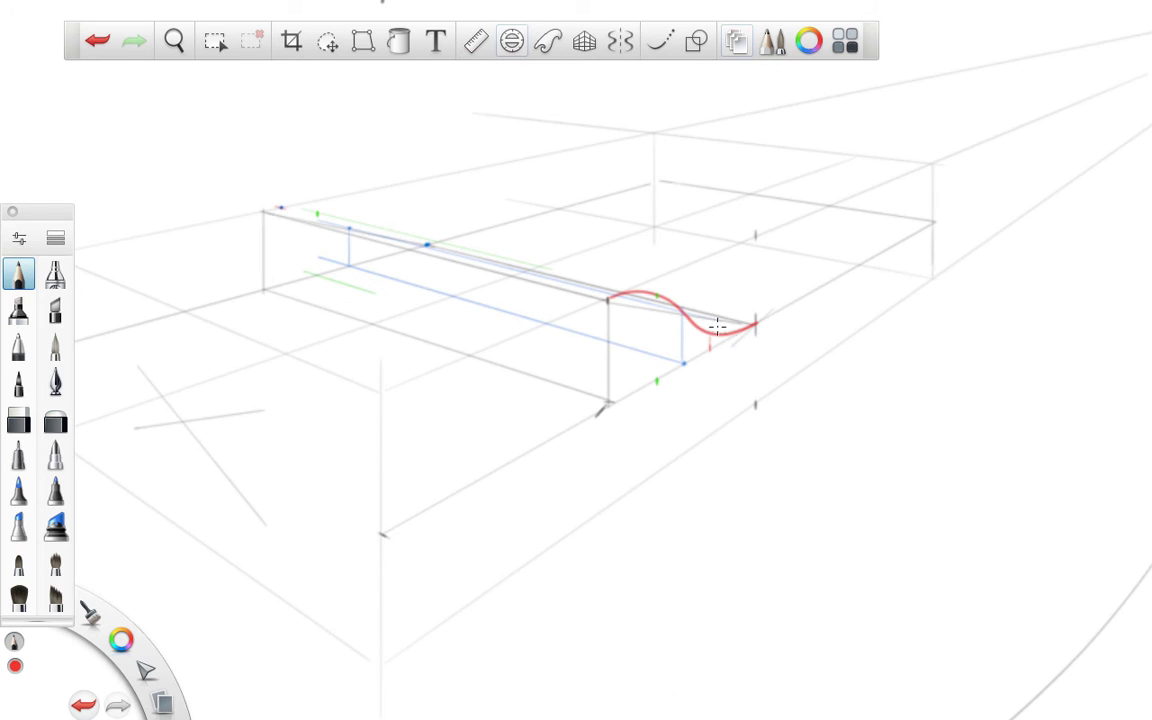
{"action": "key", "text": "space"}
{"action": "left_click", "coordinate": [475, 40]}
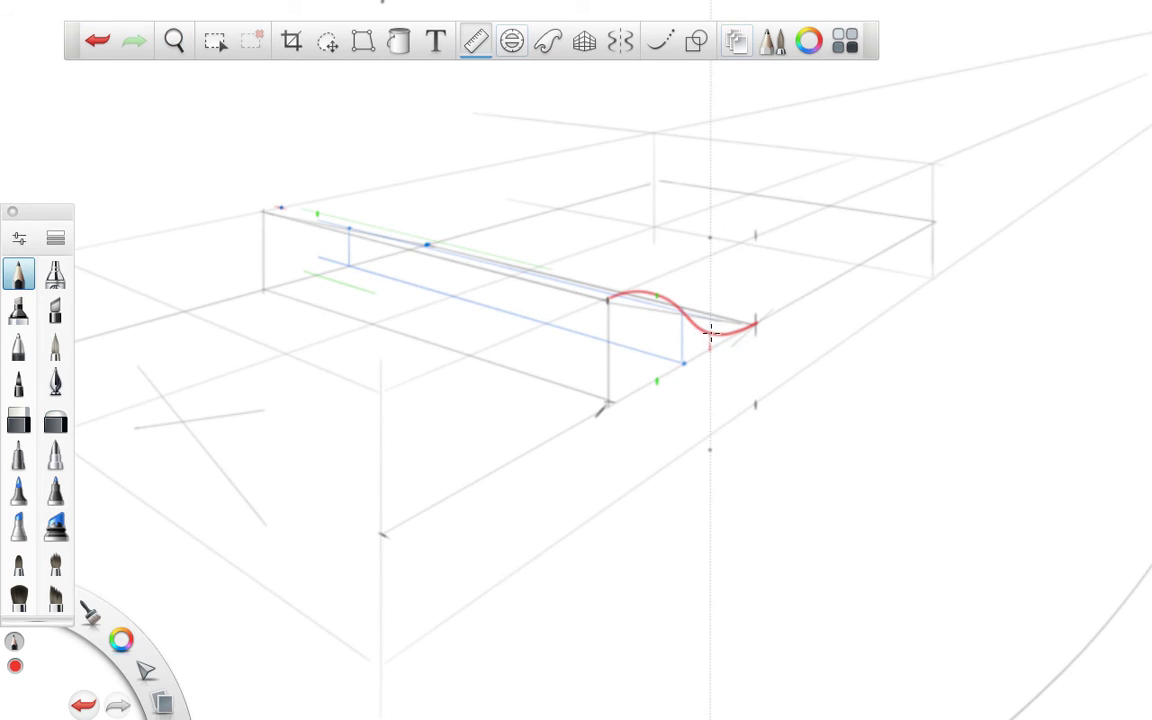
{"action": "left_click_drag", "start_coordinate": [746, 344], "coordinate": [712, 278]}
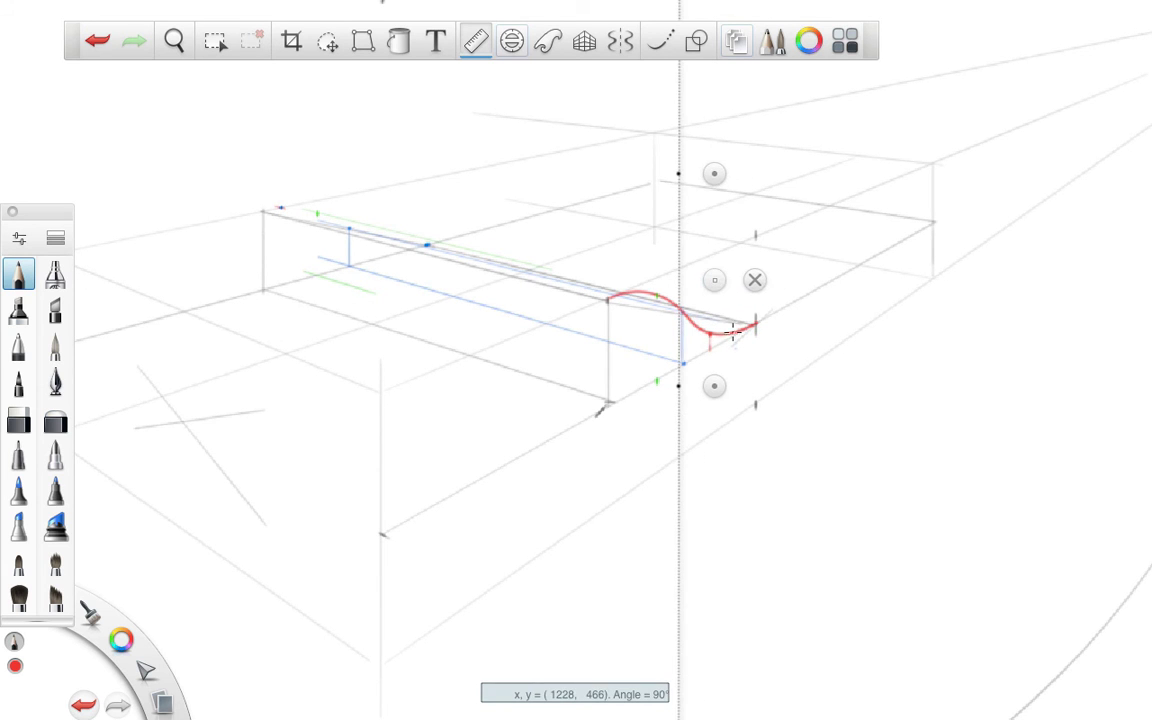
{"action": "key", "text": "r"}
Step: With the ruler from the left vanishing point, draw red guide lines to the far side through the two red marks
{"action": "key", "text": "space"}
{"action": "left_click_drag", "start_coordinate": [680, 410], "coordinate": [1028, 490]}
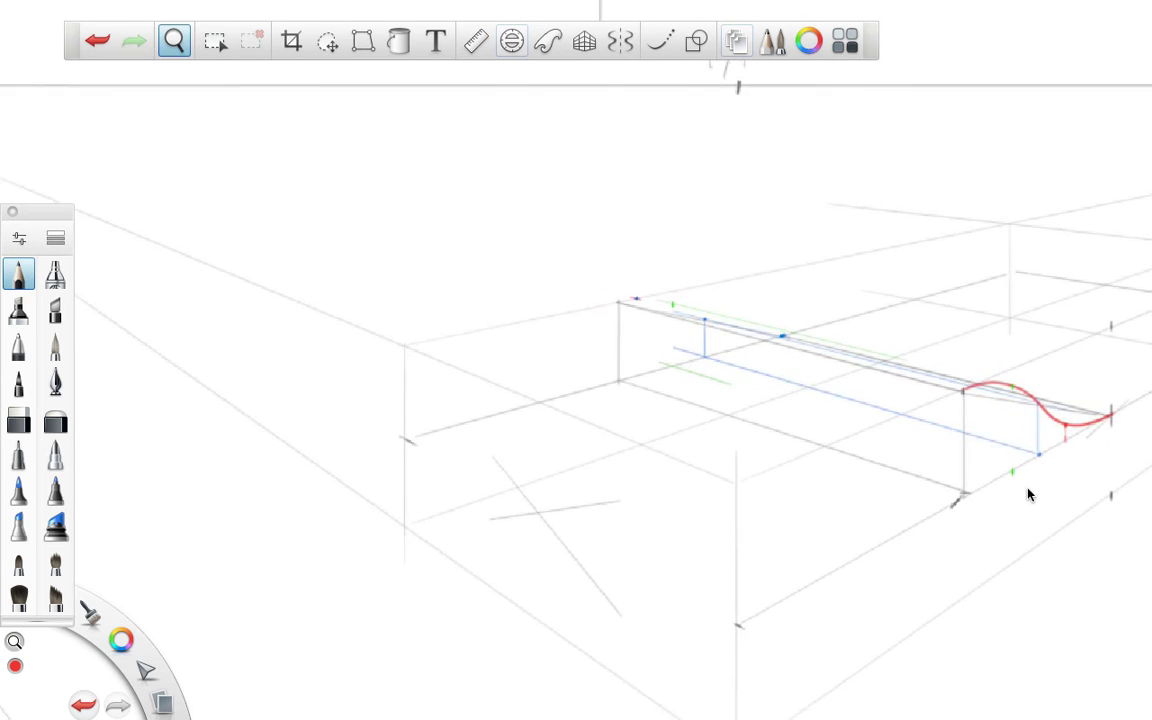
{"action": "key", "text": "space"}
{"action": "left_click_drag", "start_coordinate": [1021, 432], "coordinate": [980, 455]}
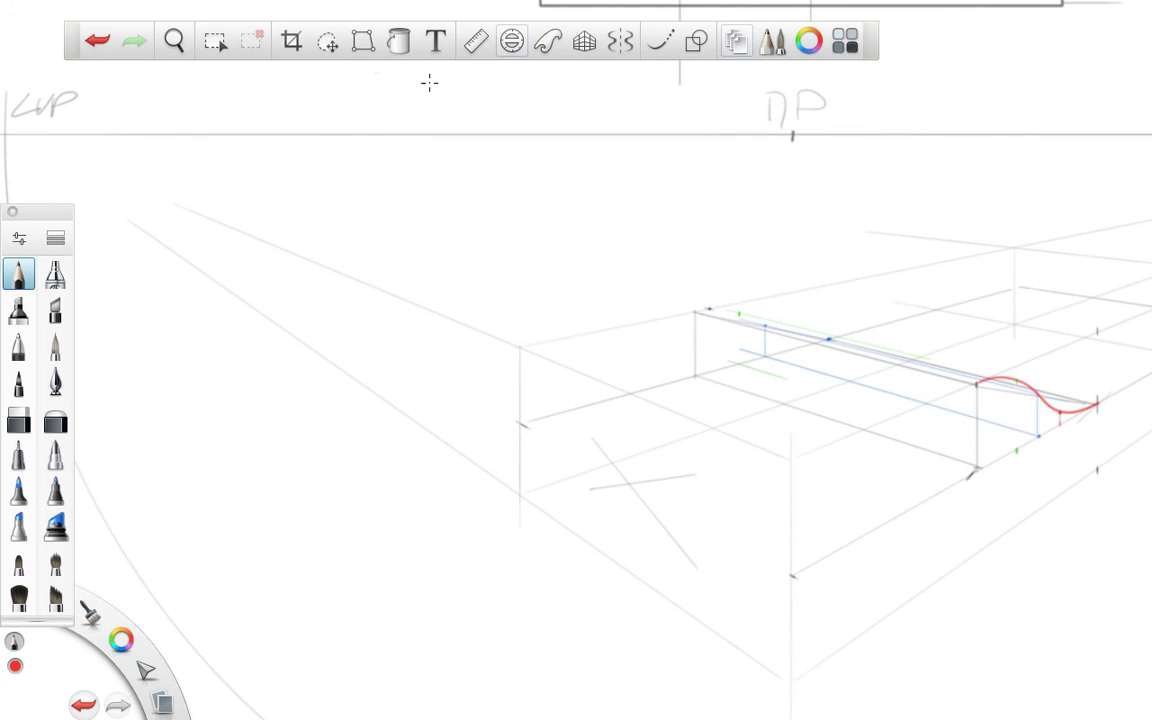
{"action": "left_click", "coordinate": [475, 40]}
{"action": "left_click_drag", "start_coordinate": [712, 172], "coordinate": [50, 110]}
{"action": "left_click_drag", "start_coordinate": [665, 415], "coordinate": [1052, 447]}
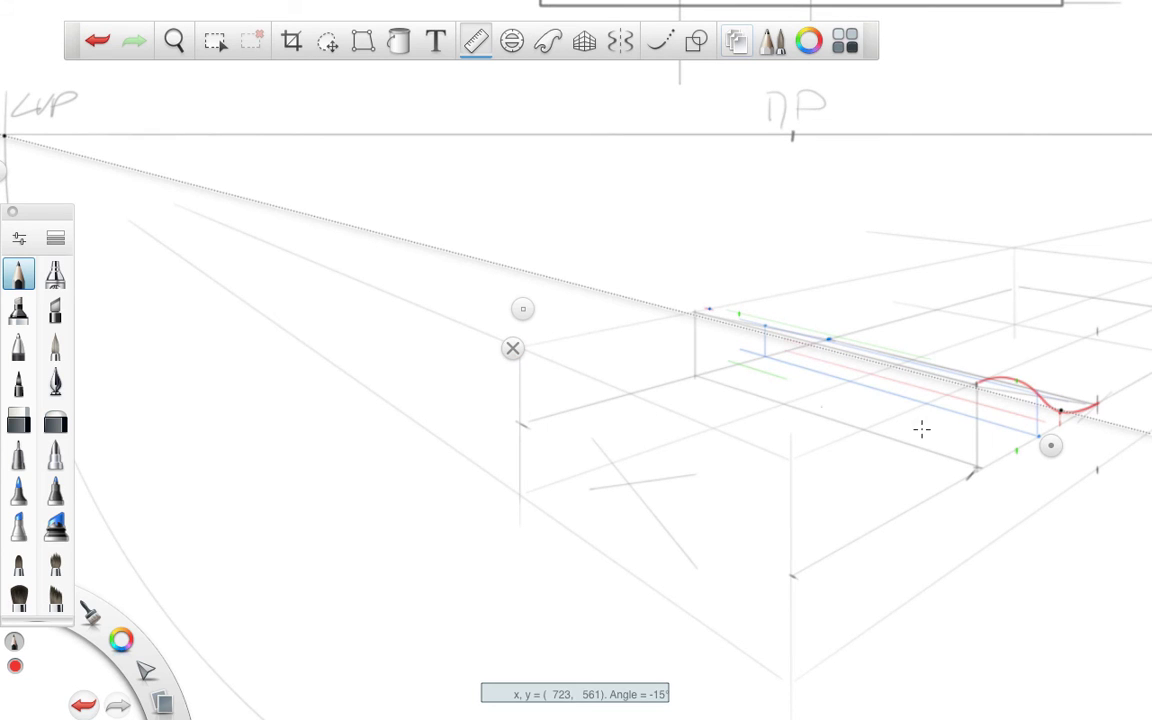
Step: With a vertical ruler at the lower red guide's crossing of the far mid-height line, dot the matching red point on the upper guide
{"action": "left_click_drag", "start_coordinate": [972, 468], "coordinate": [390, 183]}
{"action": "left_click_drag", "start_coordinate": [422, 339], "coordinate": [827, 341]}
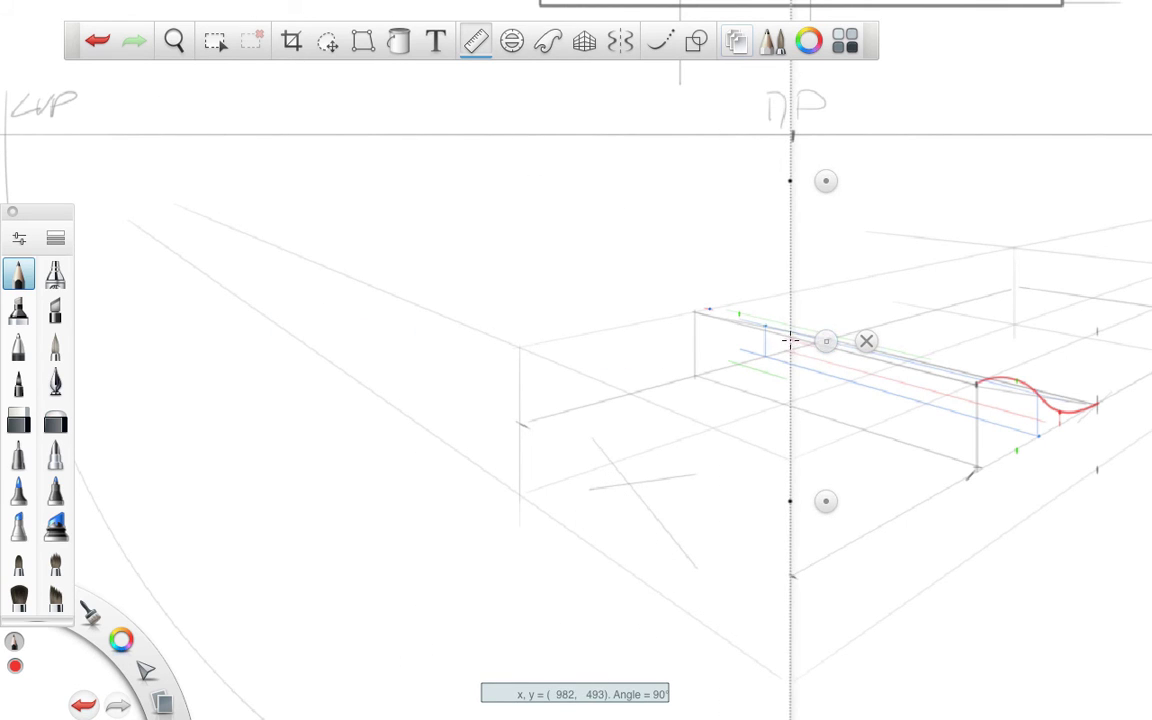
{"action": "left_click", "coordinate": [866, 341]}
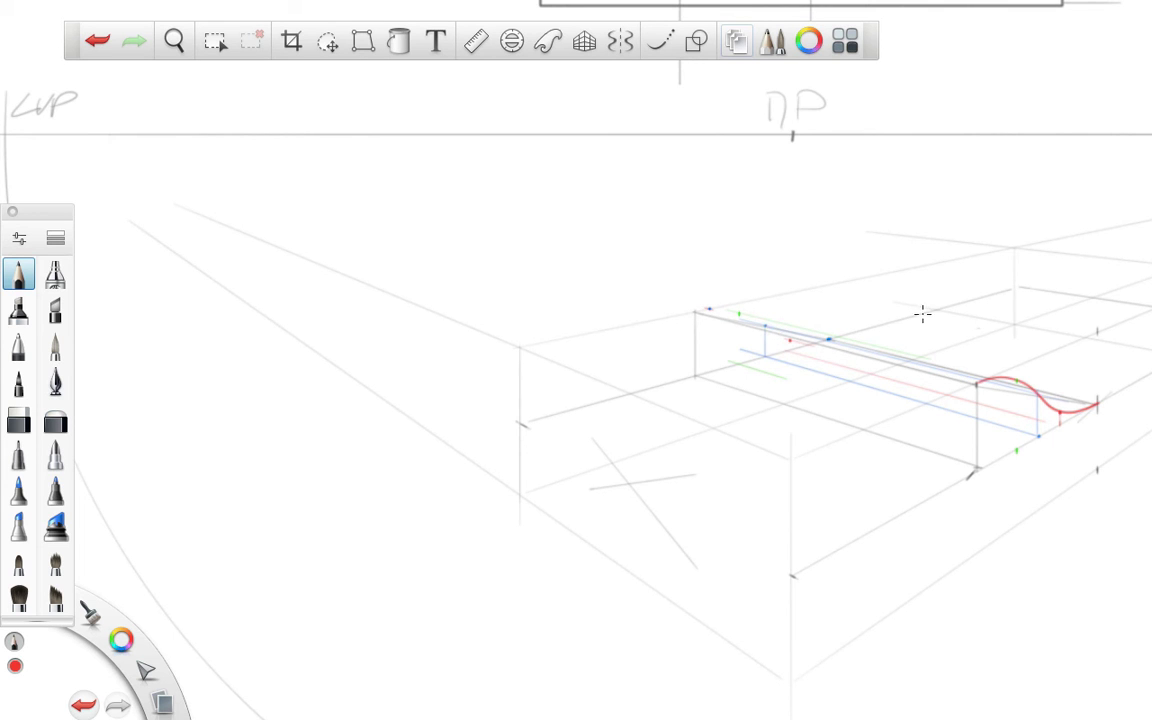
Step: With Steady Stroke at 29, draw the far side's S-curve in red through the transferred blue, green and red points
{"action": "key", "text": "space"}
{"action": "left_click_drag", "start_coordinate": [884, 400], "coordinate": [637, 436]}
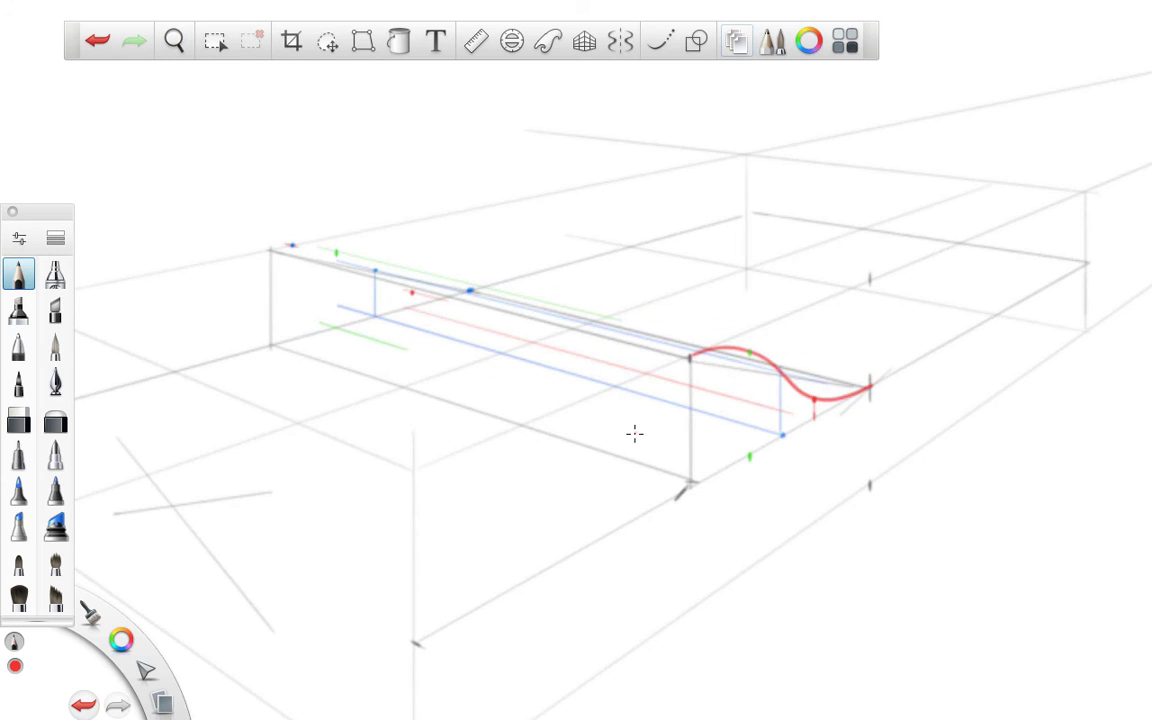
{"action": "left_click", "coordinate": [666, 44]}
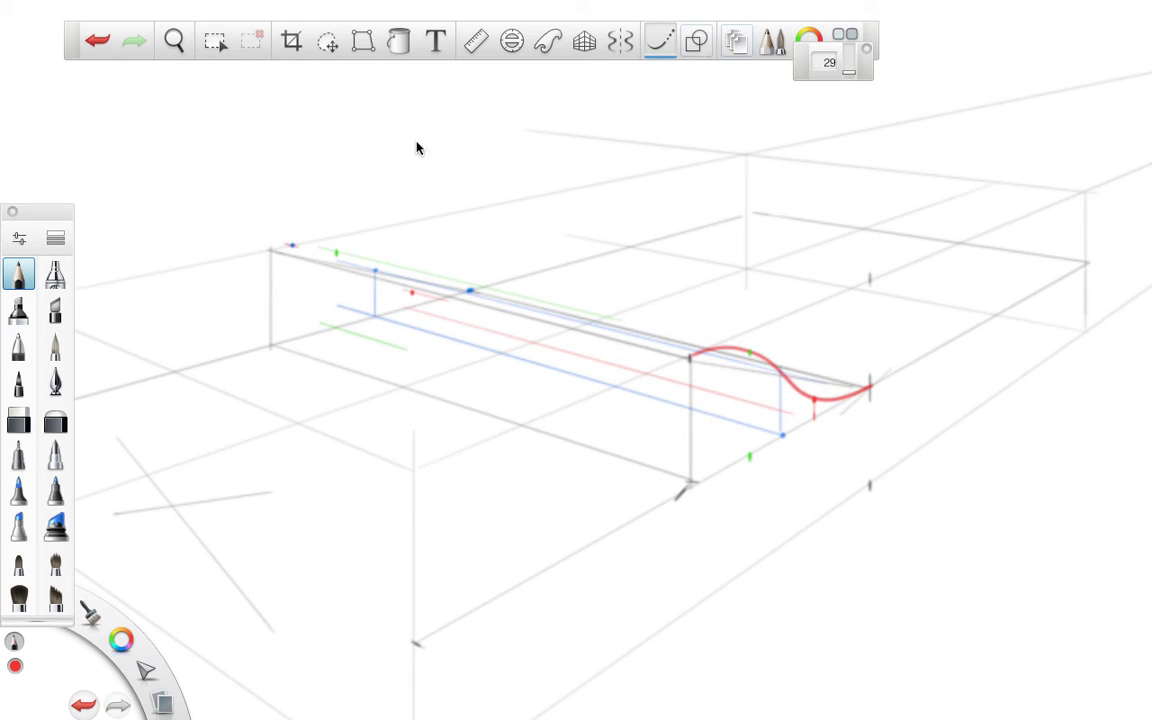
{"action": "left_click_drag", "start_coordinate": [287, 180], "coordinate": [527, 182]}
{"action": "key", "text": "ctrl+z"}
{"action": "left_click_drag", "start_coordinate": [431, 301], "coordinate": [624, 302]}
{"action": "scroll", "coordinate": [624, 302], "scroll_direction": "down", "scroll_amount": 3}
{"action": "left_click_drag", "start_coordinate": [509, 324], "coordinate": [733, 347]}
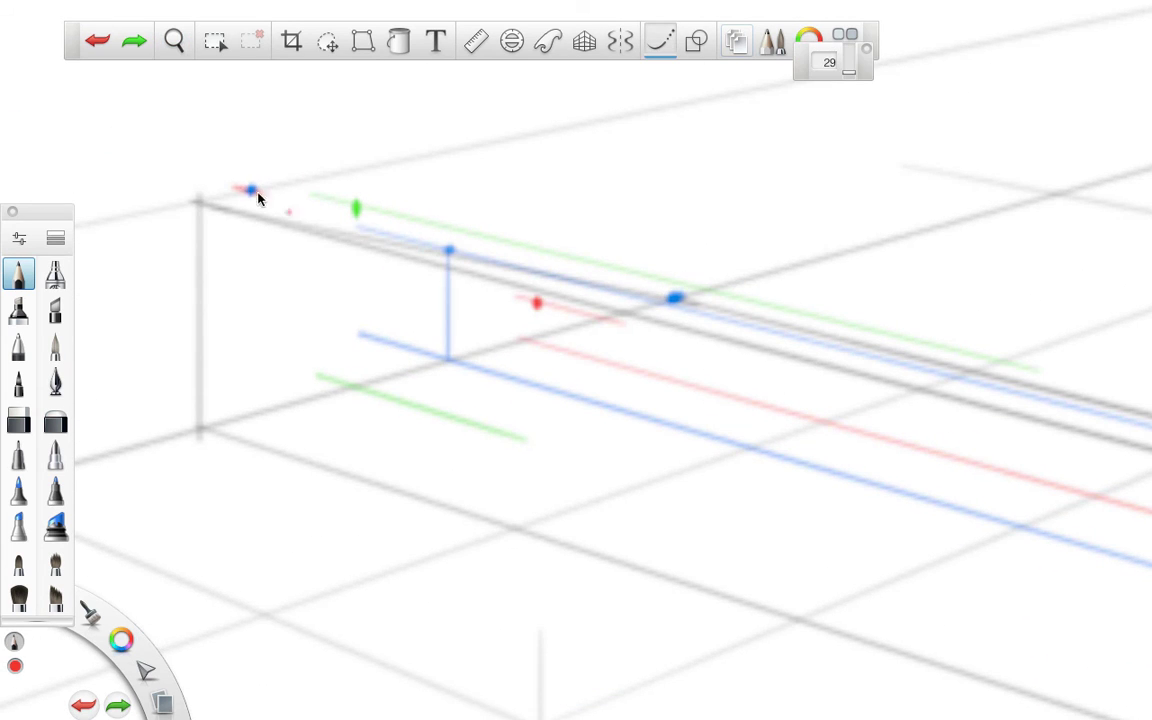
{"action": "mouse_move", "coordinate": [102, 225]}
{"action": "left_mouse_down"}
{"action": "mouse_move", "coordinate": [319, 189]}
{"action": "mouse_move", "coordinate": [412, 223]}
{"action": "mouse_move", "coordinate": [546, 303]}
{"action": "mouse_move", "coordinate": [623, 309]}
{"action": "mouse_move", "coordinate": [745, 277]}
{"action": "left_mouse_up"}
{"action": "key", "text": "space"}
{"action": "left_click_drag", "start_coordinate": [812, 394], "coordinate": [655, 418]}
{"action": "left_click_drag", "start_coordinate": [714, 462], "coordinate": [399, 394]}
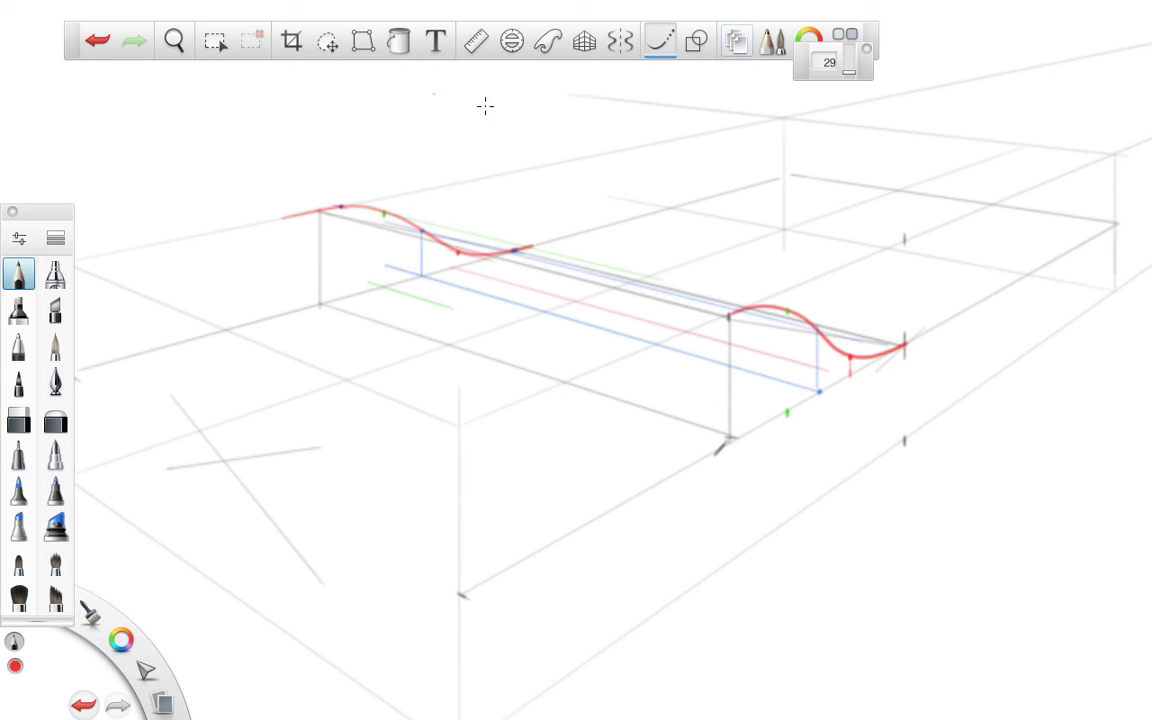
Step: Turn off Steady Stroke and erase the far S-curve's overshoots beyond its two end points
{"action": "left_click", "coordinate": [18, 421]}
{"action": "left_click", "coordinate": [660, 41]}
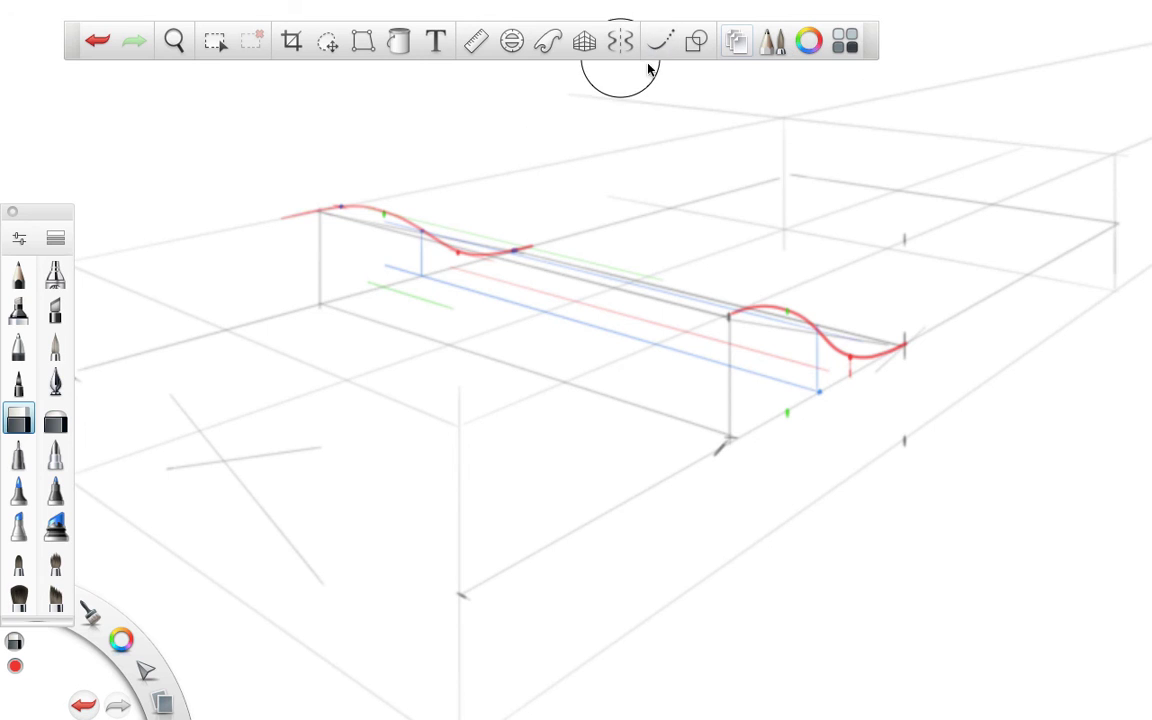
{"action": "left_click_drag", "start_coordinate": [318, 211], "coordinate": [320, 303]}
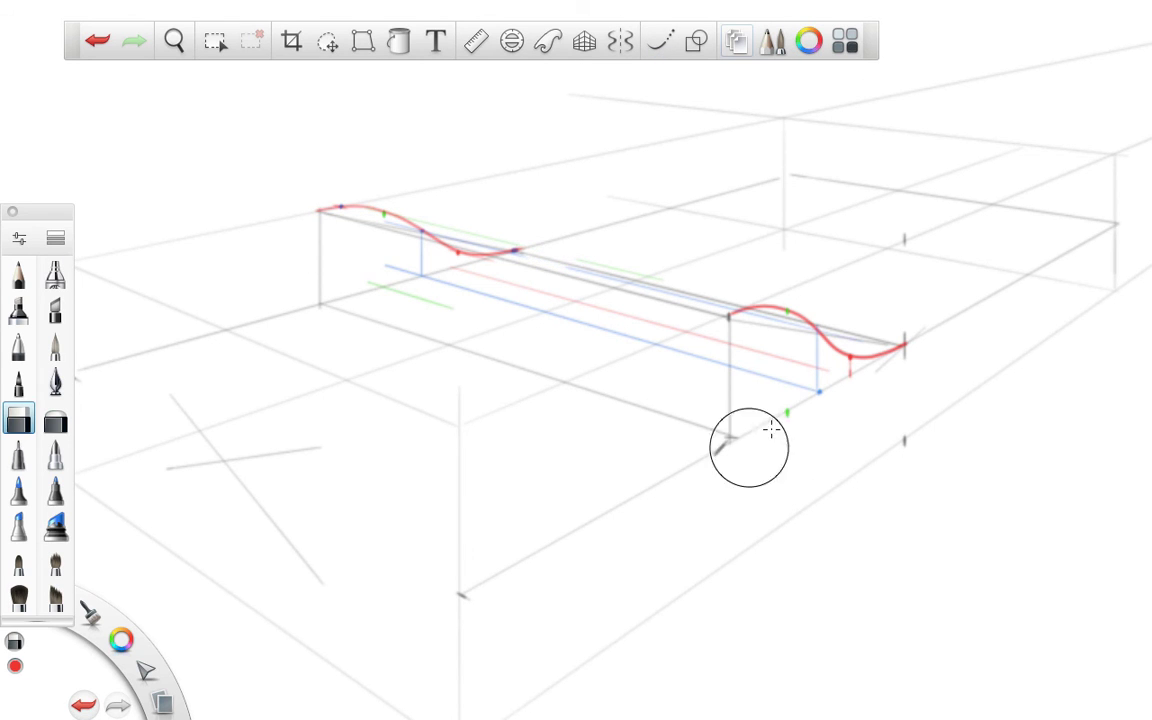
Step: With the ruler, outline the far side in red along its top edge before the S-curve and its mid-height line behind it
{"action": "key", "text": "space"}
{"action": "left_click_drag", "start_coordinate": [778, 428], "coordinate": [679, 427]}
{"action": "mouse_move", "coordinate": [753, 494]}
{"action": "left_mouse_down"}
{"action": "mouse_move", "coordinate": [548, 393]}
{"action": "mouse_move", "coordinate": [501, 403]}
{"action": "left_mouse_up"}
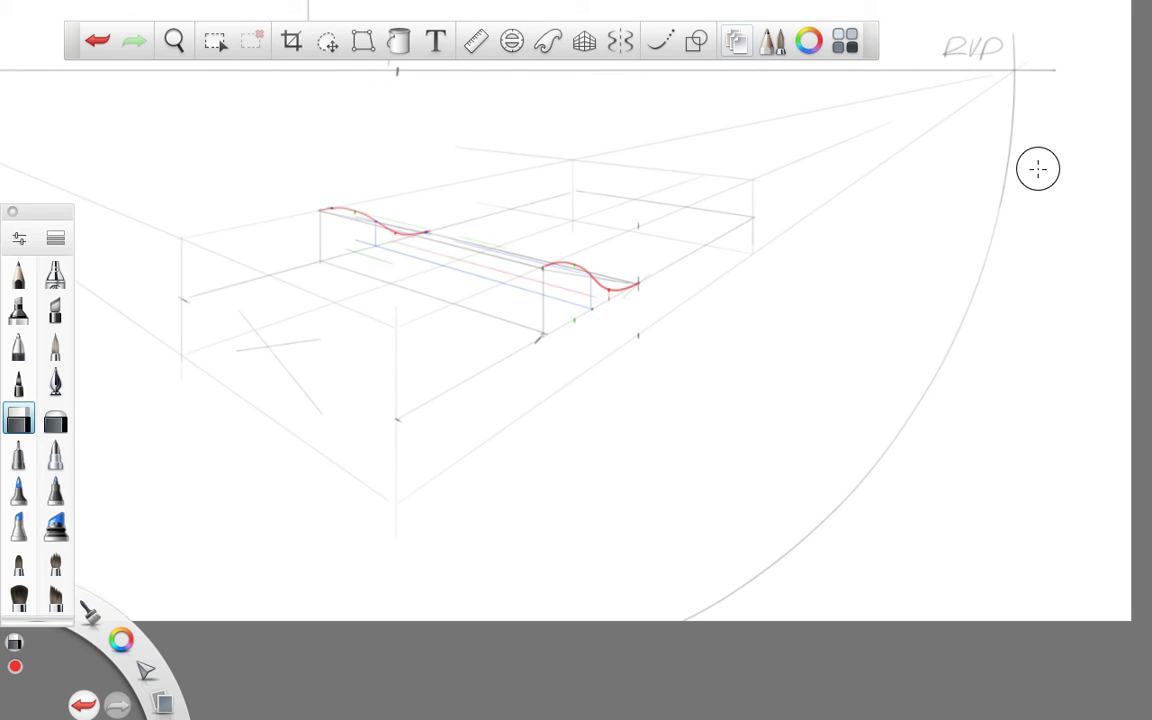
{"action": "left_click", "coordinate": [475, 42]}
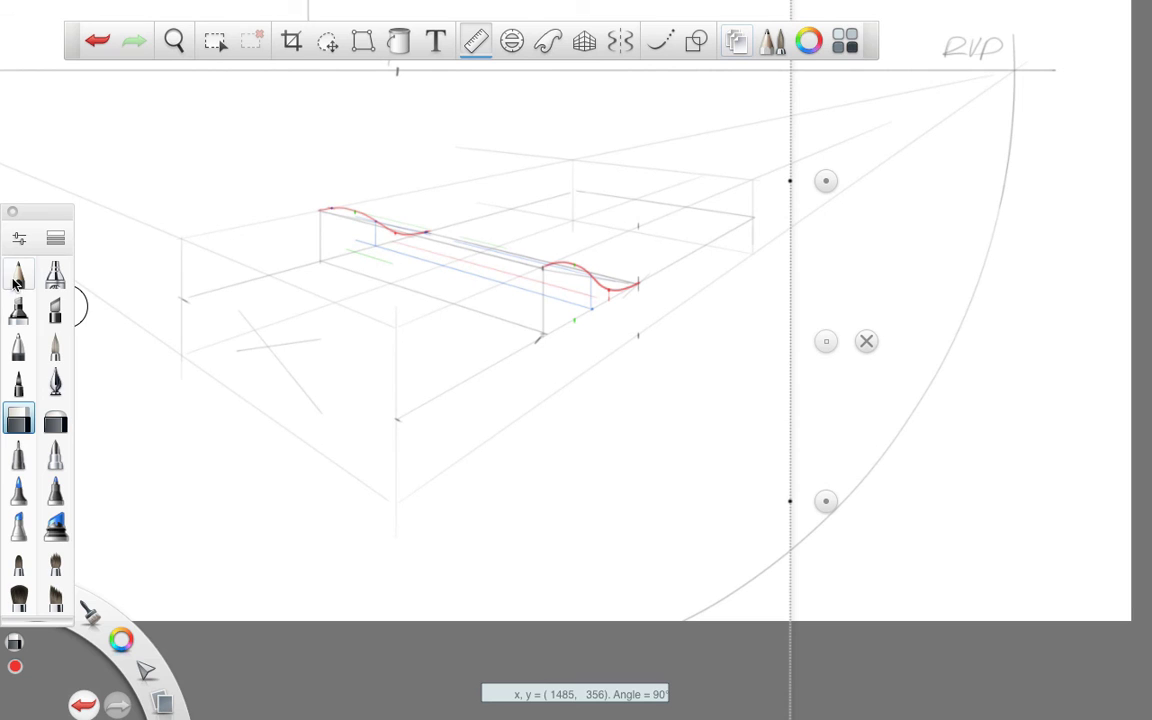
{"action": "left_click", "coordinate": [17, 278]}
{"action": "mouse_move", "coordinate": [825, 500]}
{"action": "left_mouse_down"}
{"action": "mouse_move", "coordinate": [473, 275]}
{"action": "mouse_move", "coordinate": [466, 243]}
{"action": "left_mouse_up"}
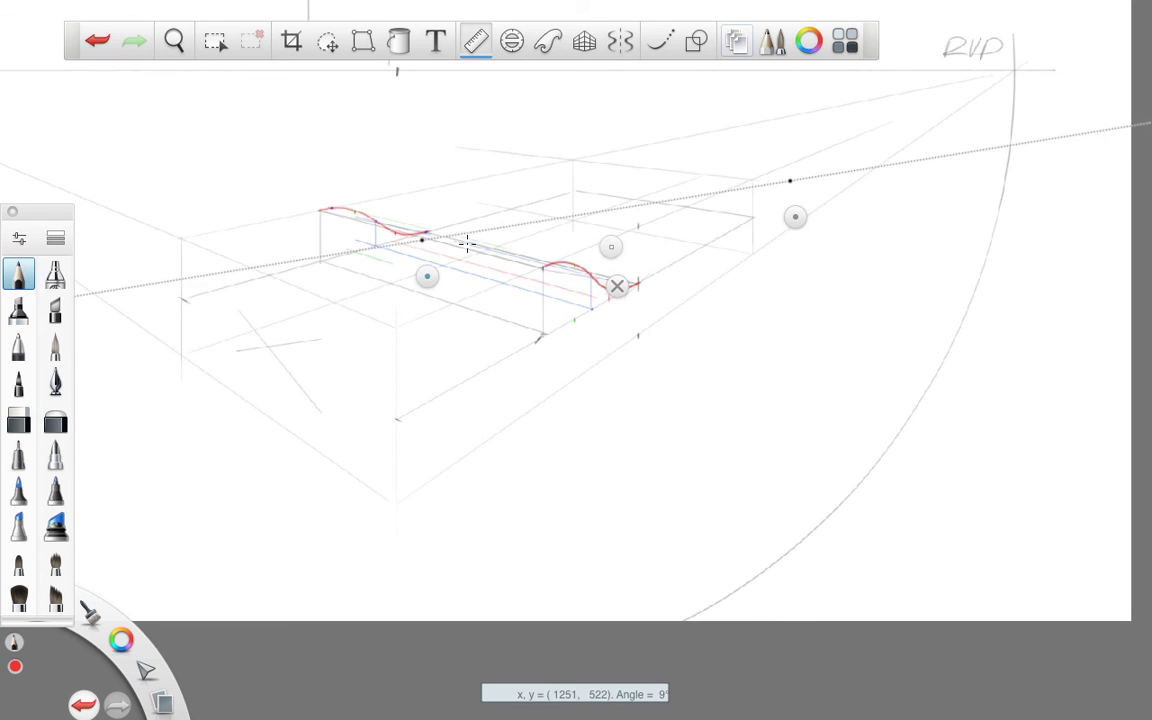
{"action": "left_click_drag", "start_coordinate": [795, 218], "coordinate": [632, 216]}
{"action": "left_click_drag", "start_coordinate": [428, 232], "coordinate": [586, 196]}
{"action": "mouse_move", "coordinate": [439, 264]}
{"action": "left_mouse_down"}
{"action": "mouse_move", "coordinate": [178, 268]}
{"action": "mouse_move", "coordinate": [214, 261]}
{"action": "mouse_move", "coordinate": [193, 239]}
{"action": "mouse_move", "coordinate": [321, 211]}
{"action": "left_mouse_up"}
Step: With the ruler from the right vanishing point, outline the near side in red along its top edge and mid-height line around the S-curve
{"action": "mouse_move", "coordinate": [208, 267]}
{"action": "left_mouse_down"}
{"action": "mouse_move", "coordinate": [435, 343]}
{"action": "mouse_move", "coordinate": [398, 365]}
{"action": "left_mouse_up"}
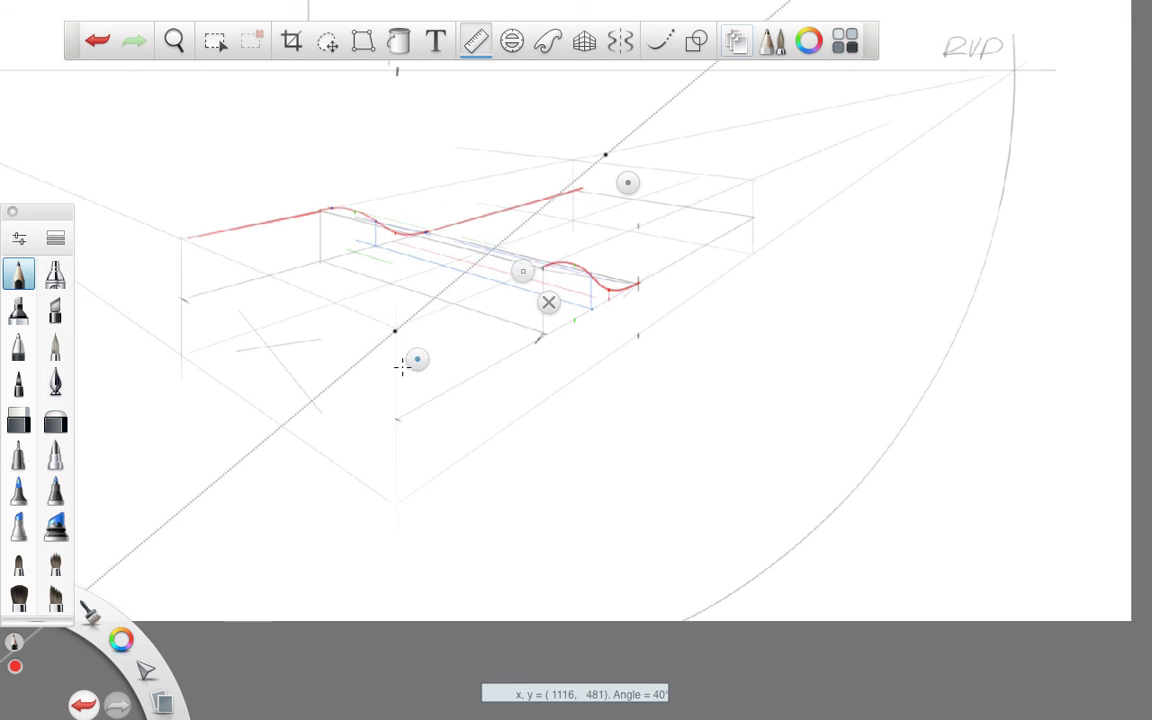
{"action": "left_click_drag", "start_coordinate": [625, 184], "coordinate": [653, 257]}
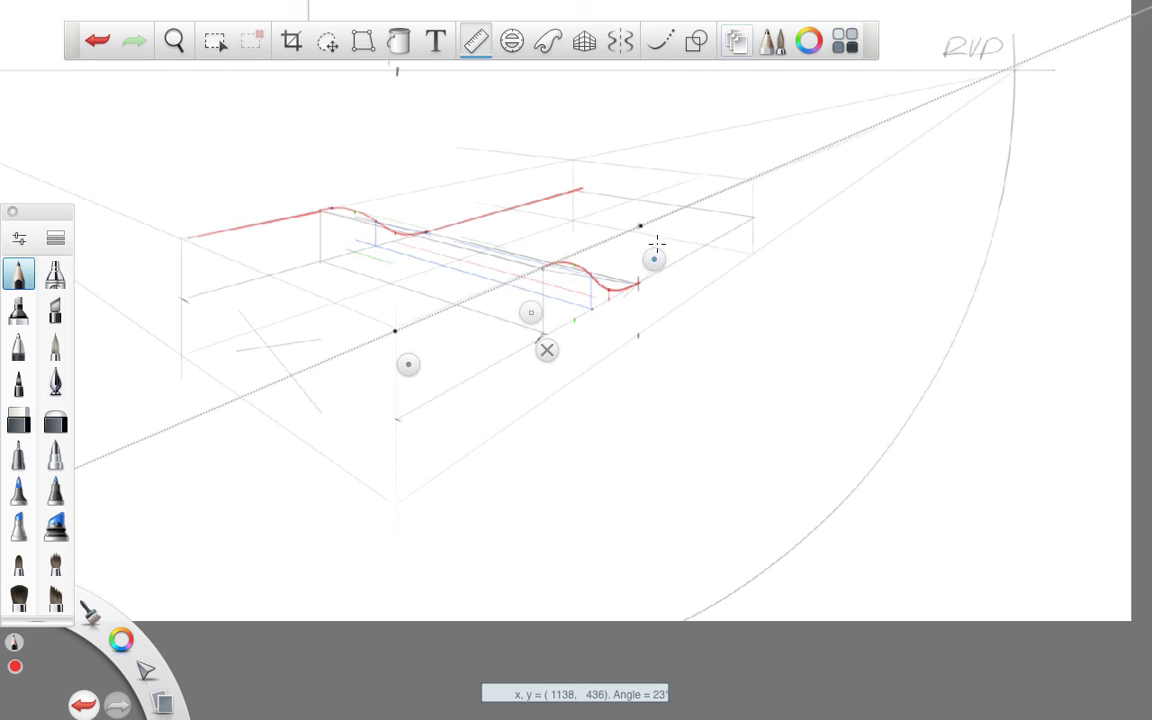
{"action": "left_click_drag", "start_coordinate": [399, 329], "coordinate": [541, 266]}
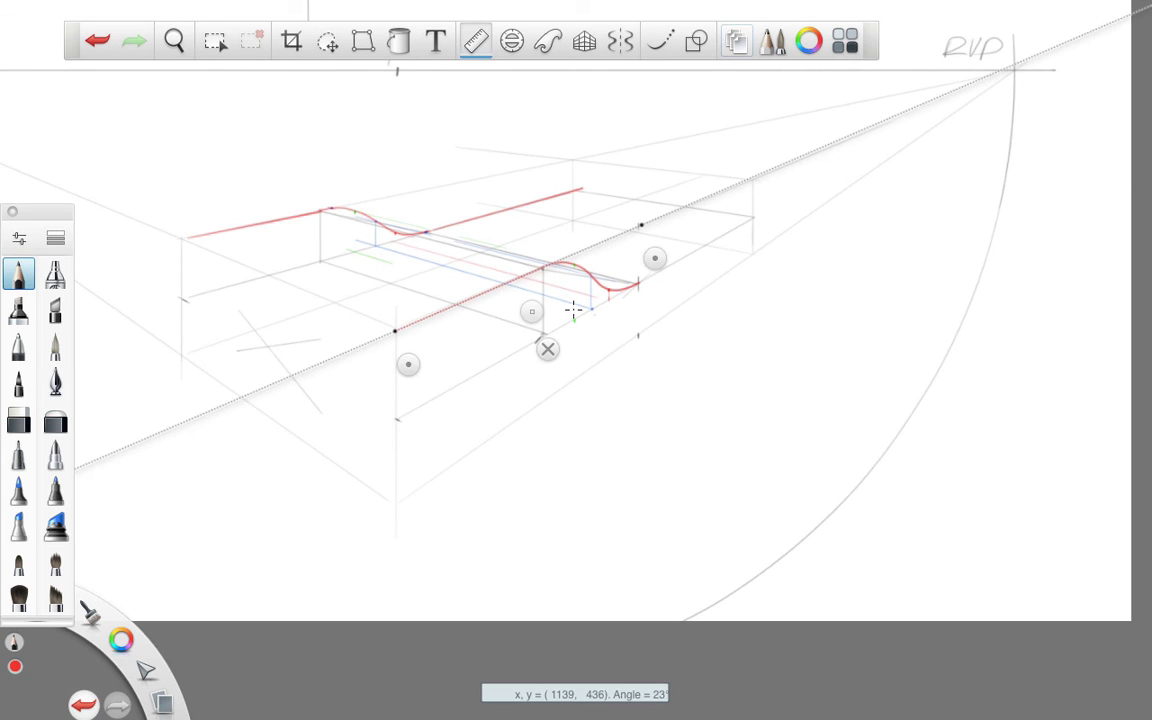
{"action": "left_click_drag", "start_coordinate": [570, 311], "coordinate": [817, 247]}
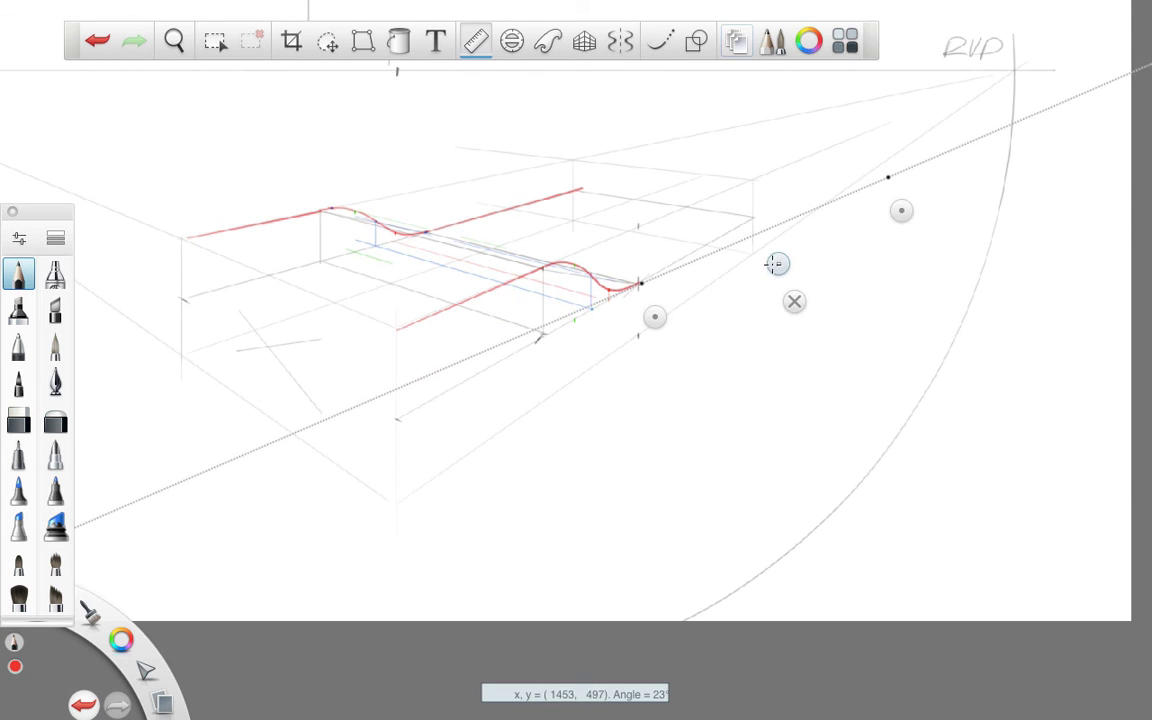
{"action": "left_click_drag", "start_coordinate": [901, 208], "coordinate": [841, 206]}
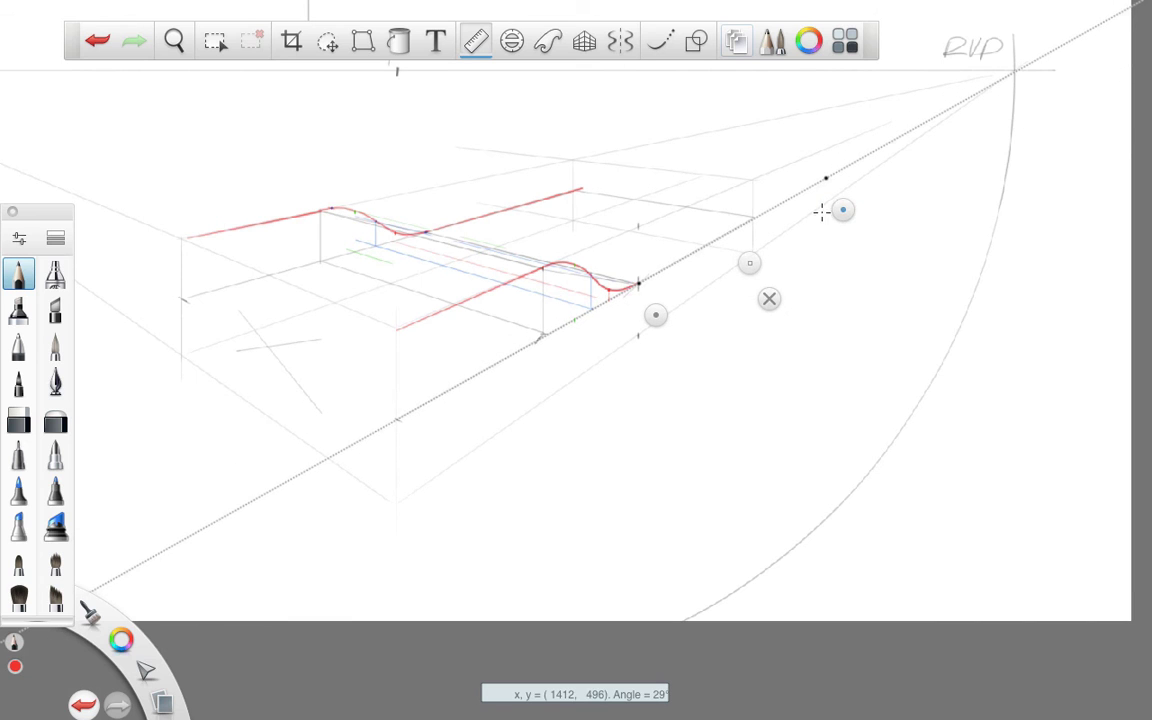
{"action": "left_click_drag", "start_coordinate": [640, 284], "coordinate": [750, 226]}
Step: With the ruler, draw red lines across the box's back end at mid-height and along its front end's top edge
{"action": "mouse_move", "coordinate": [655, 313]}
{"action": "left_mouse_down"}
{"action": "mouse_move", "coordinate": [668, 311]}
{"action": "mouse_move", "coordinate": [614, 266]}
{"action": "mouse_move", "coordinate": [592, 222]}
{"action": "left_mouse_up"}
{"action": "left_click_drag", "start_coordinate": [826, 213], "coordinate": [790, 263]}
{"action": "mouse_move", "coordinate": [576, 186]}
{"action": "left_mouse_down"}
{"action": "mouse_move", "coordinate": [758, 198]}
{"action": "mouse_move", "coordinate": [712, 231]}
{"action": "left_mouse_up"}
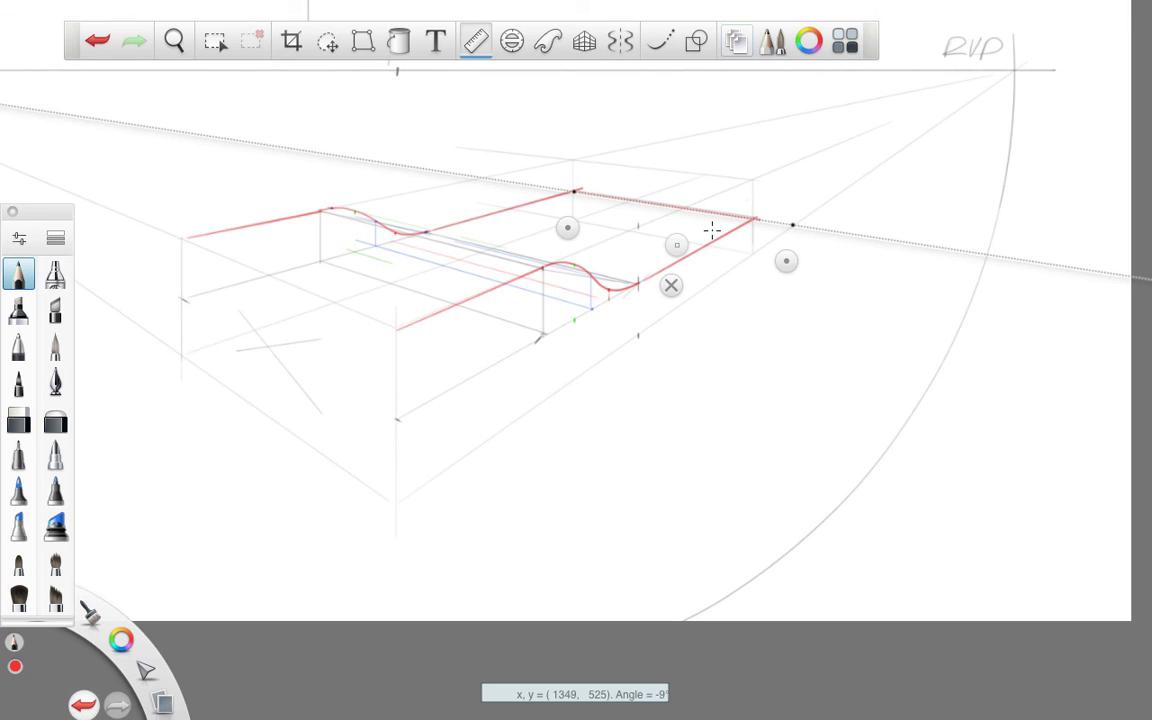
{"action": "left_click_drag", "start_coordinate": [584, 220], "coordinate": [182, 277]}
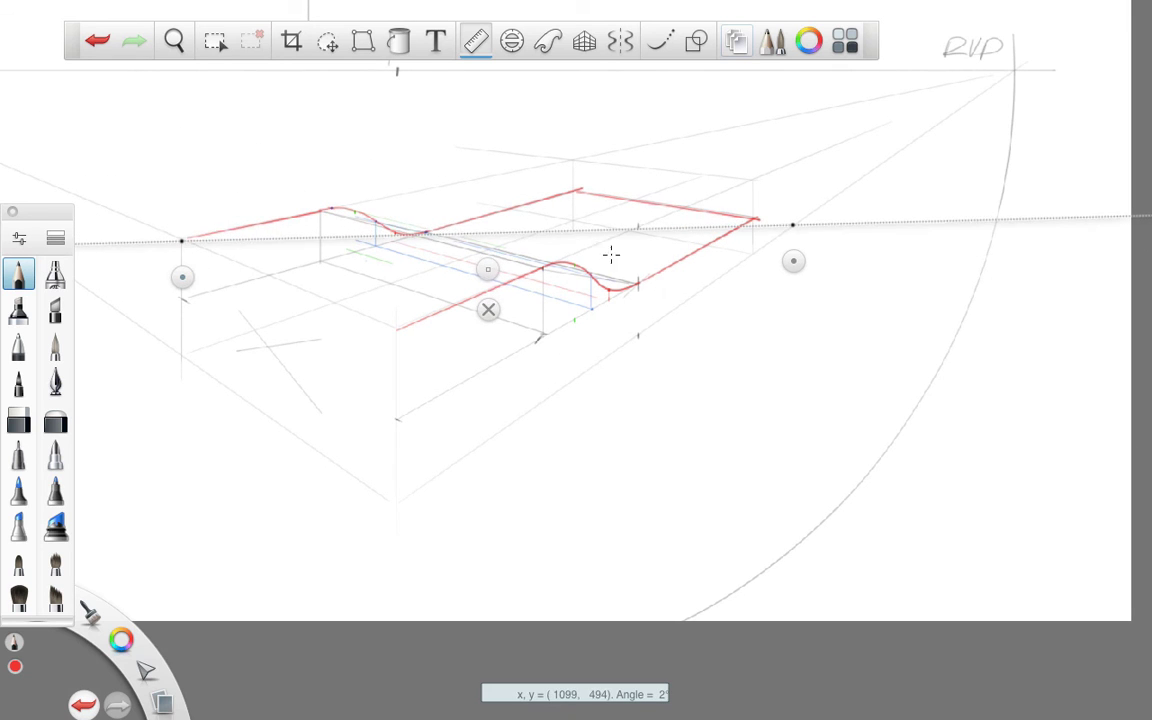
{"action": "left_click_drag", "start_coordinate": [792, 263], "coordinate": [390, 357]}
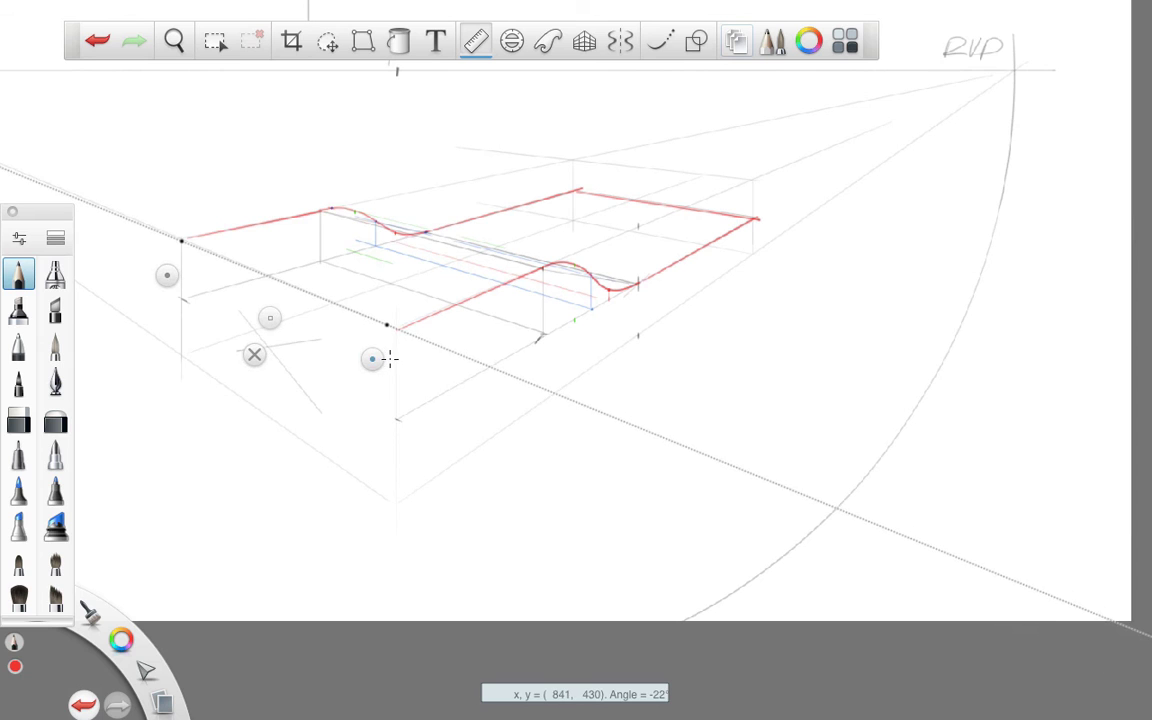
{"action": "left_click_drag", "start_coordinate": [196, 242], "coordinate": [392, 329]}
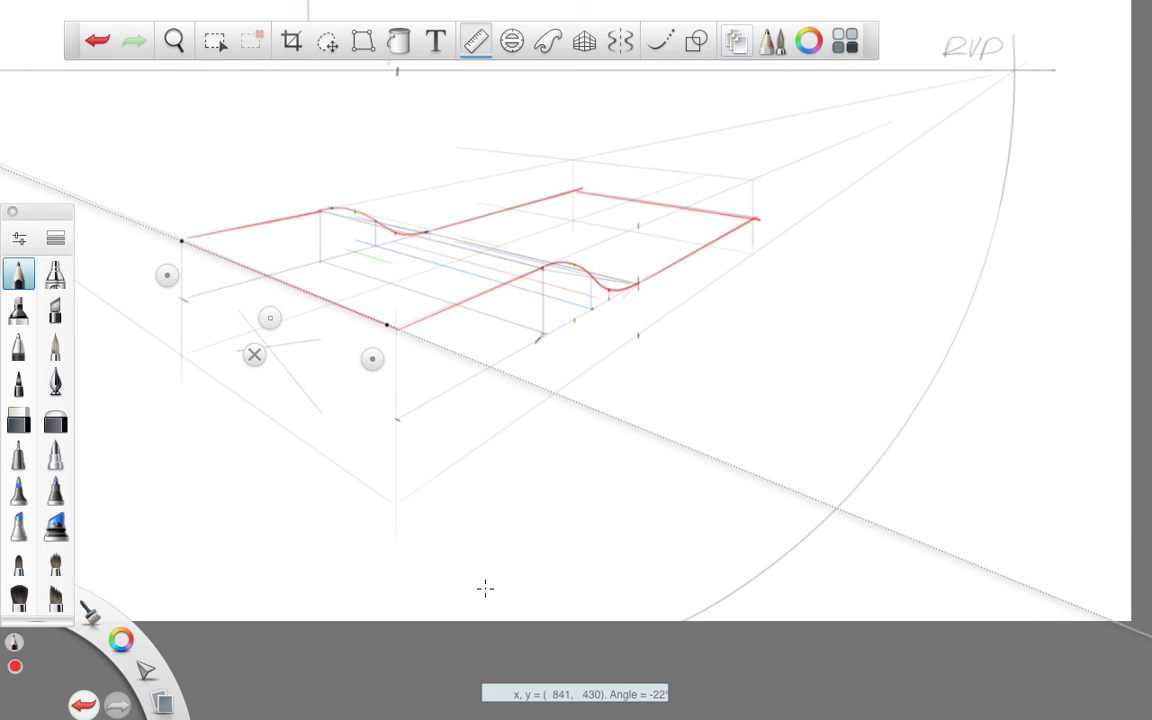
Step: With the ruler from the left vanishing point, draw a red line across the box joining the crests of both S-curves, and hide the ruler
{"action": "key", "text": "r"}
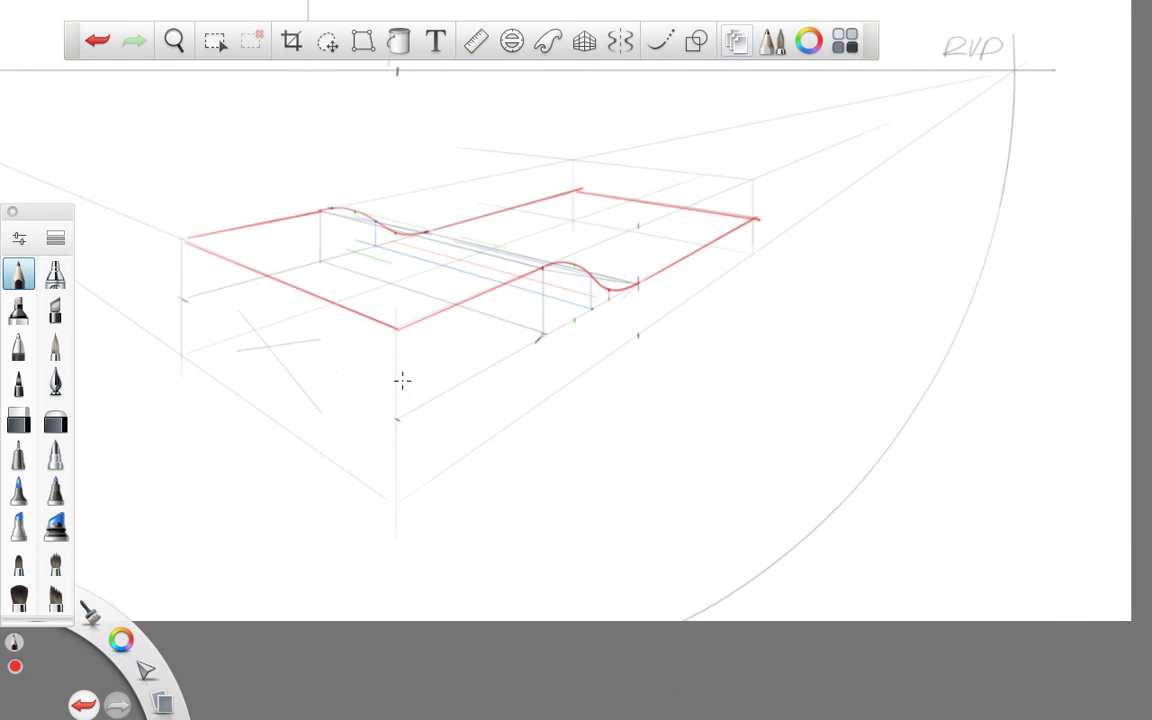
{"action": "key", "text": "space"}
{"action": "mouse_move", "coordinate": [612, 350]}
{"action": "left_mouse_down"}
{"action": "mouse_move", "coordinate": [640, 388]}
{"action": "mouse_move", "coordinate": [941, 514]}
{"action": "mouse_move", "coordinate": [932, 475]}
{"action": "left_mouse_up"}
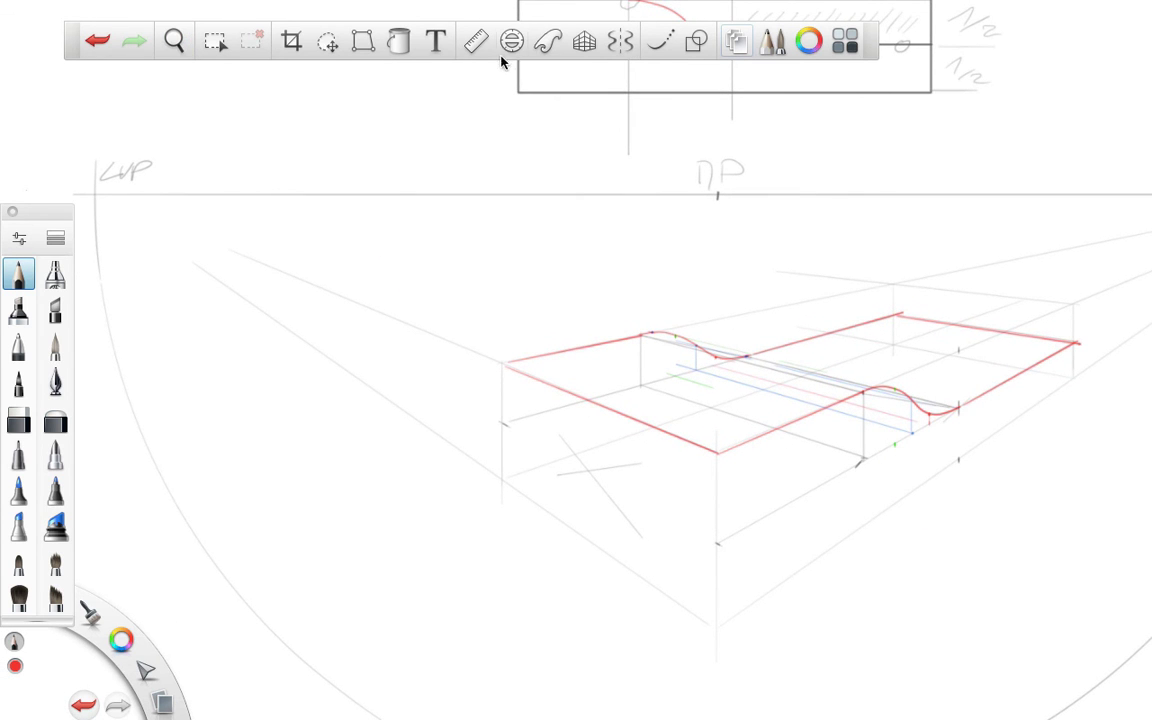
{"action": "left_click", "coordinate": [476, 41]}
{"action": "left_click_drag", "start_coordinate": [181, 281], "coordinate": [80, 228]}
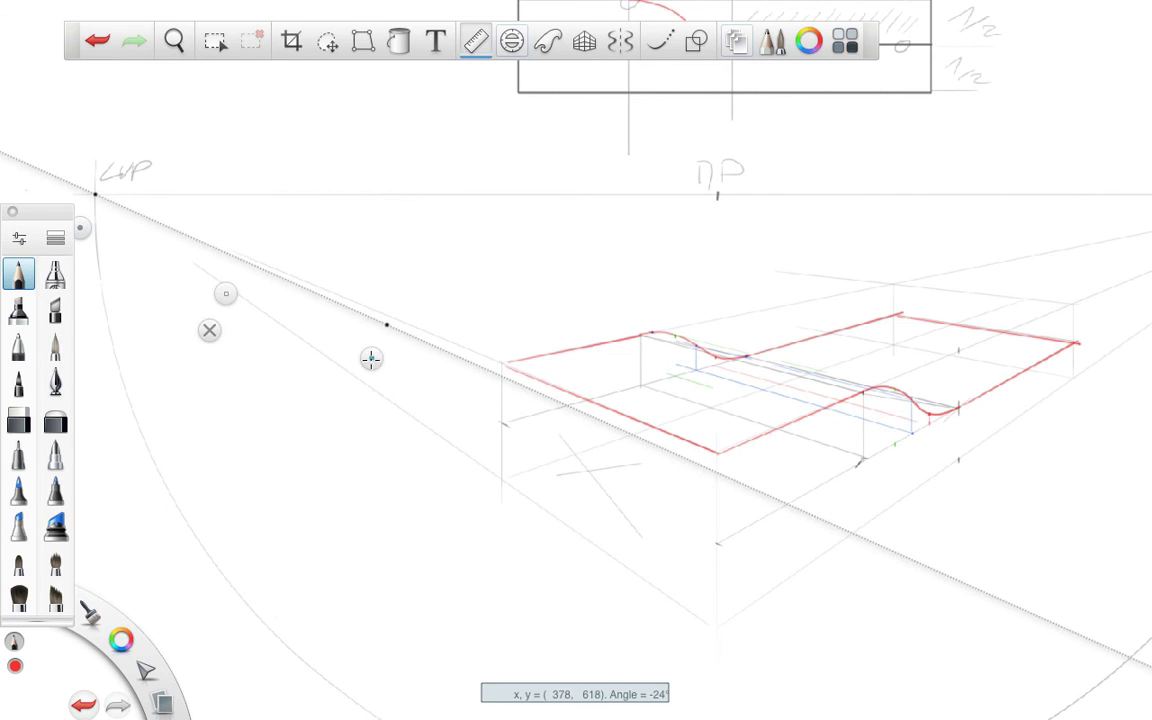
{"action": "left_click_drag", "start_coordinate": [370, 358], "coordinate": [877, 421]}
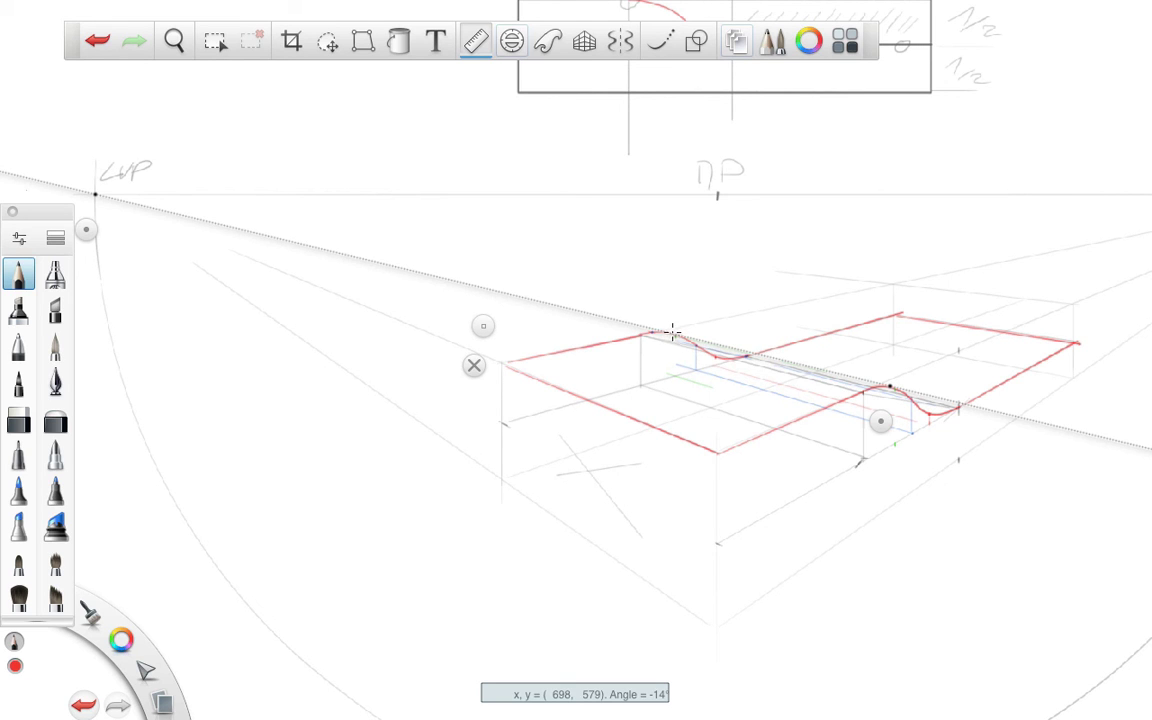
{"action": "mouse_move", "coordinate": [674, 334]}
{"action": "left_mouse_down"}
{"action": "mouse_move", "coordinate": [800, 383]}
{"action": "mouse_move", "coordinate": [765, 397]}
{"action": "left_mouse_up"}
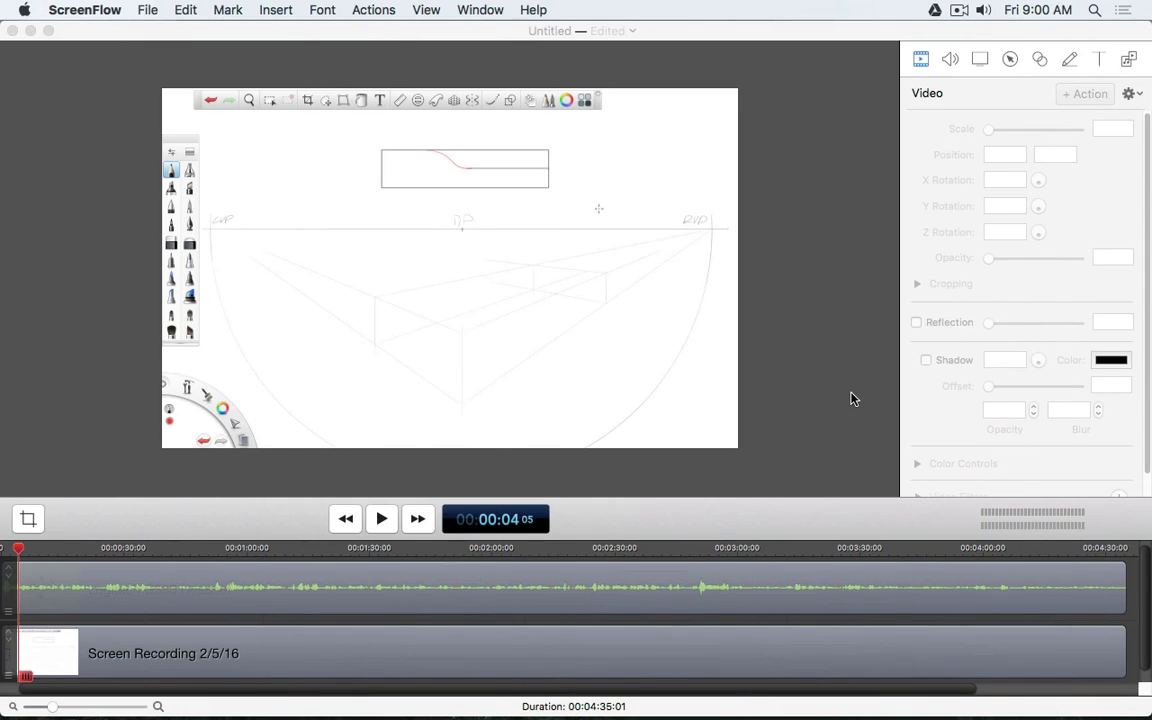
{"action": "key", "text": "super+Tab"}
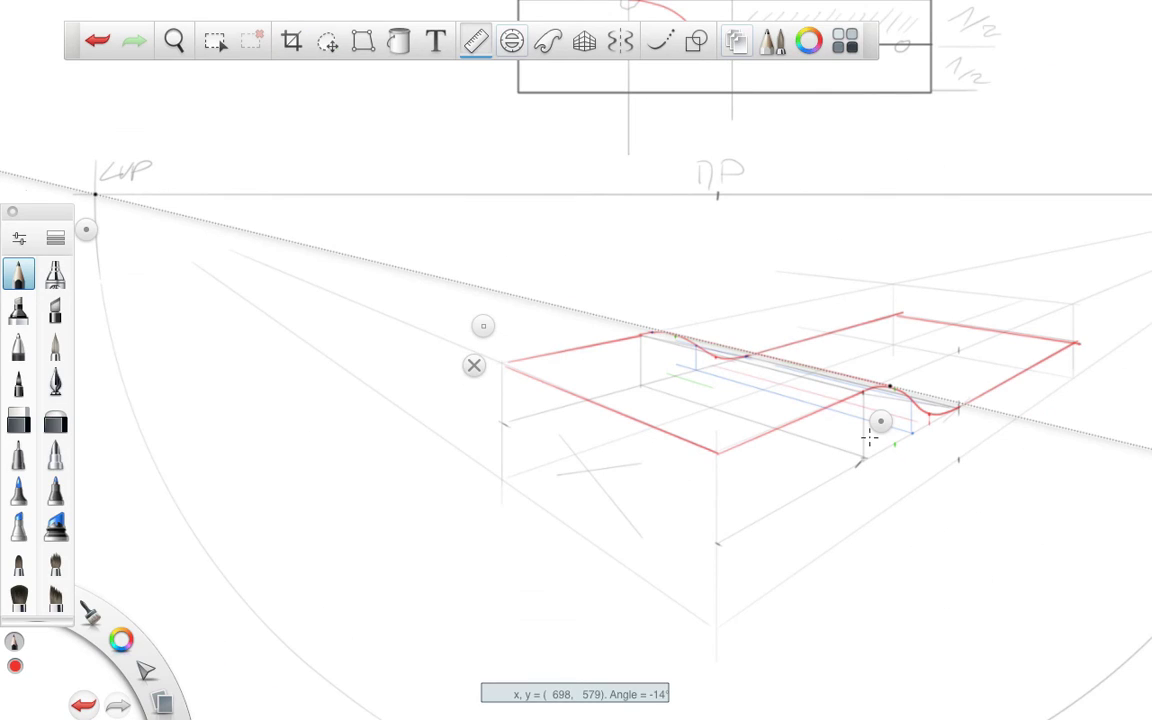
{"action": "left_click", "coordinate": [474, 365]}
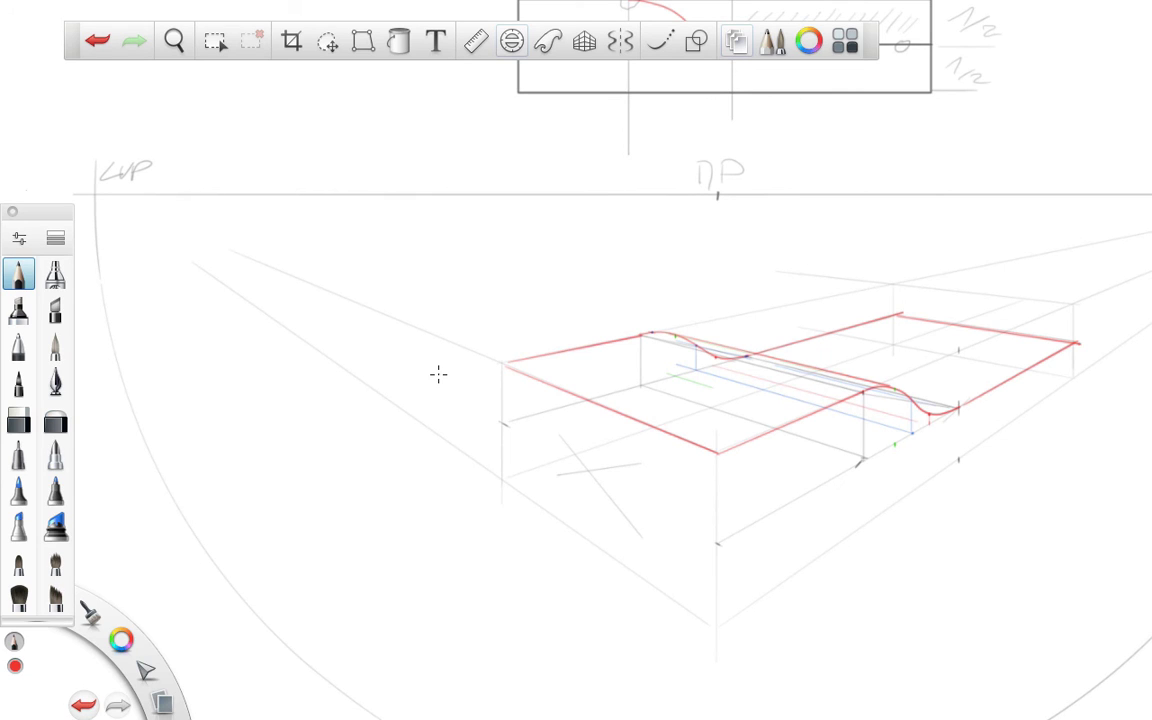
Step: Erase the part of the far S-curve hidden below the red crest line, along with the construction marks around it
{"action": "left_click", "coordinate": [30, 418]}
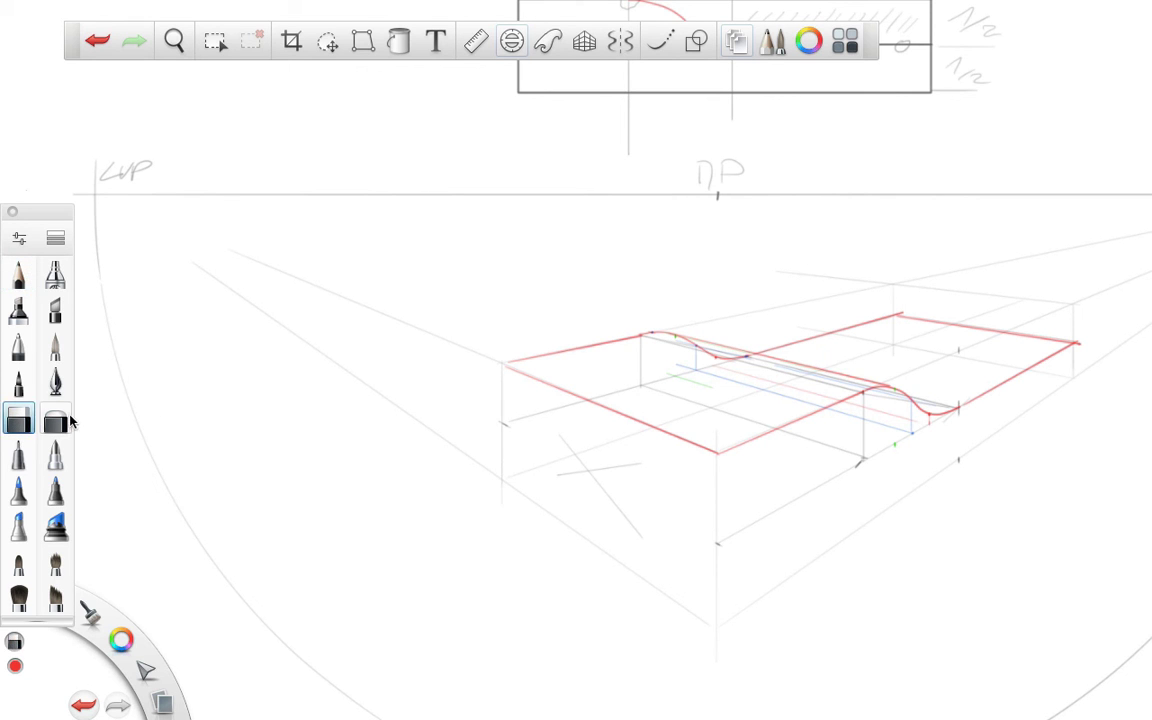
{"action": "key", "text": "space"}
{"action": "left_click_drag", "start_coordinate": [752, 405], "coordinate": [897, 406]}
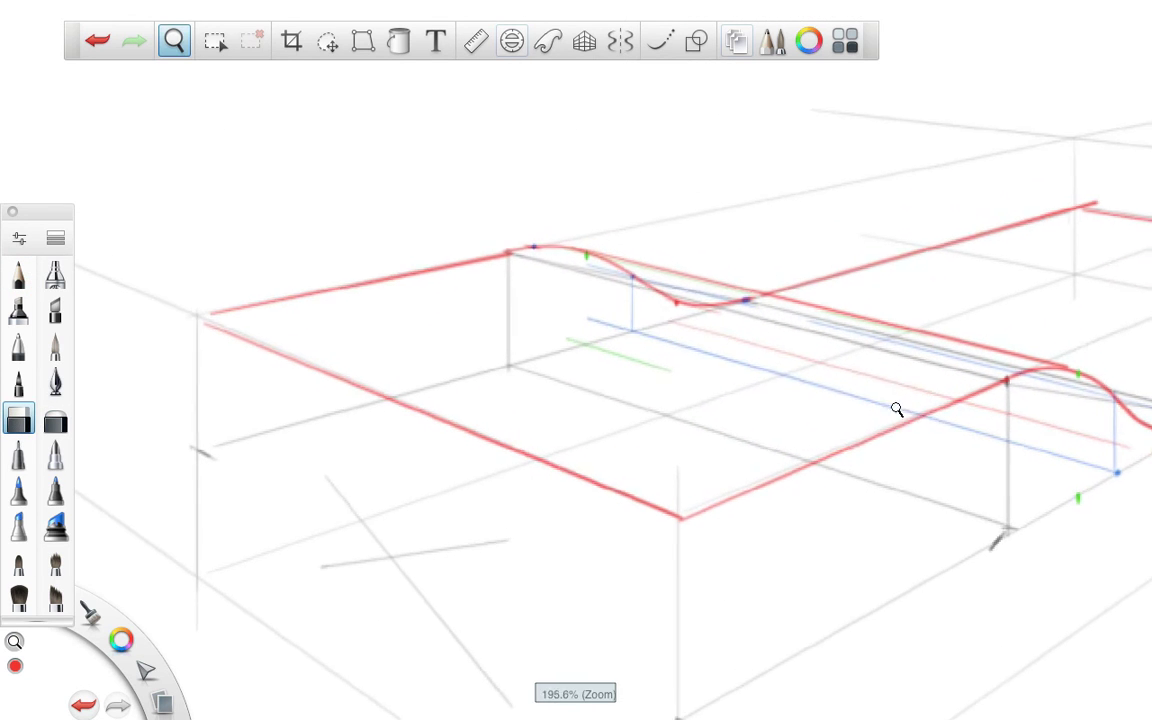
{"action": "key", "text": "space"}
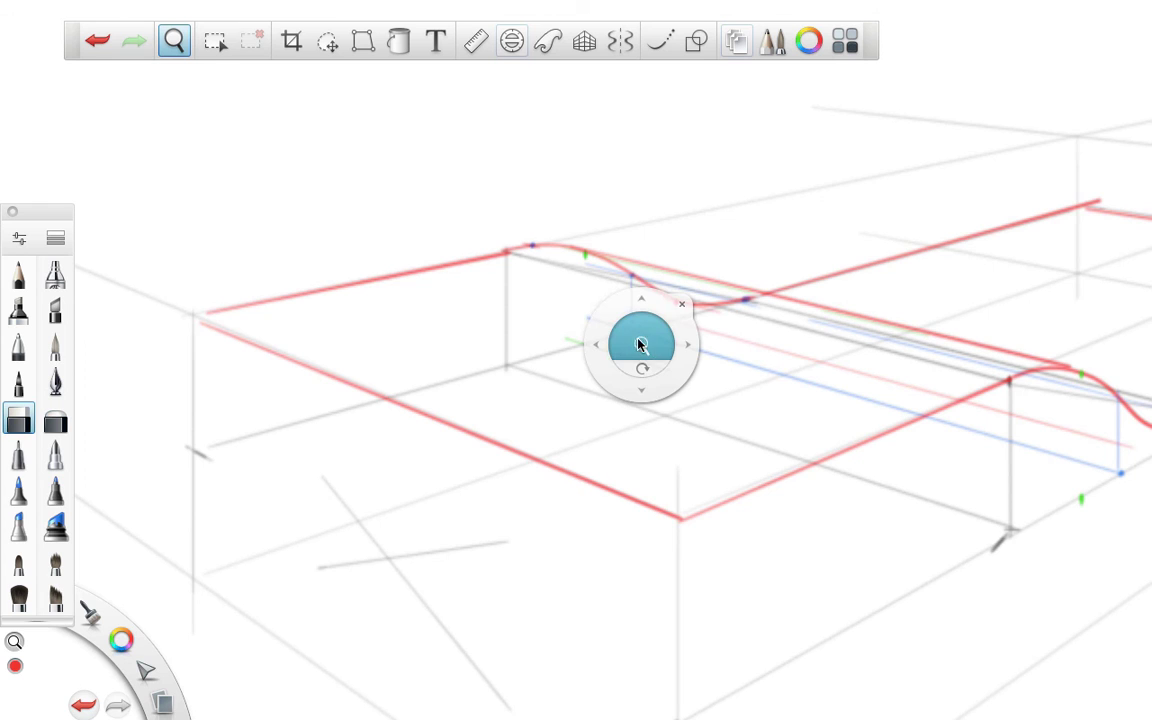
{"action": "mouse_move", "coordinate": [641, 345]}
{"action": "left_mouse_down"}
{"action": "mouse_move", "coordinate": [690, 337]}
{"action": "mouse_move", "coordinate": [695, 372]}
{"action": "mouse_move", "coordinate": [618, 360]}
{"action": "mouse_move", "coordinate": [615, 332]}
{"action": "mouse_move", "coordinate": [686, 346]}
{"action": "mouse_move", "coordinate": [601, 320]}
{"action": "mouse_move", "coordinate": [587, 310]}
{"action": "mouse_move", "coordinate": [655, 311]}
{"action": "mouse_move", "coordinate": [555, 272]}
{"action": "mouse_move", "coordinate": [750, 340]}
{"action": "mouse_move", "coordinate": [649, 296]}
{"action": "mouse_move", "coordinate": [728, 313]}
{"action": "mouse_move", "coordinate": [592, 279]}
{"action": "left_mouse_up"}
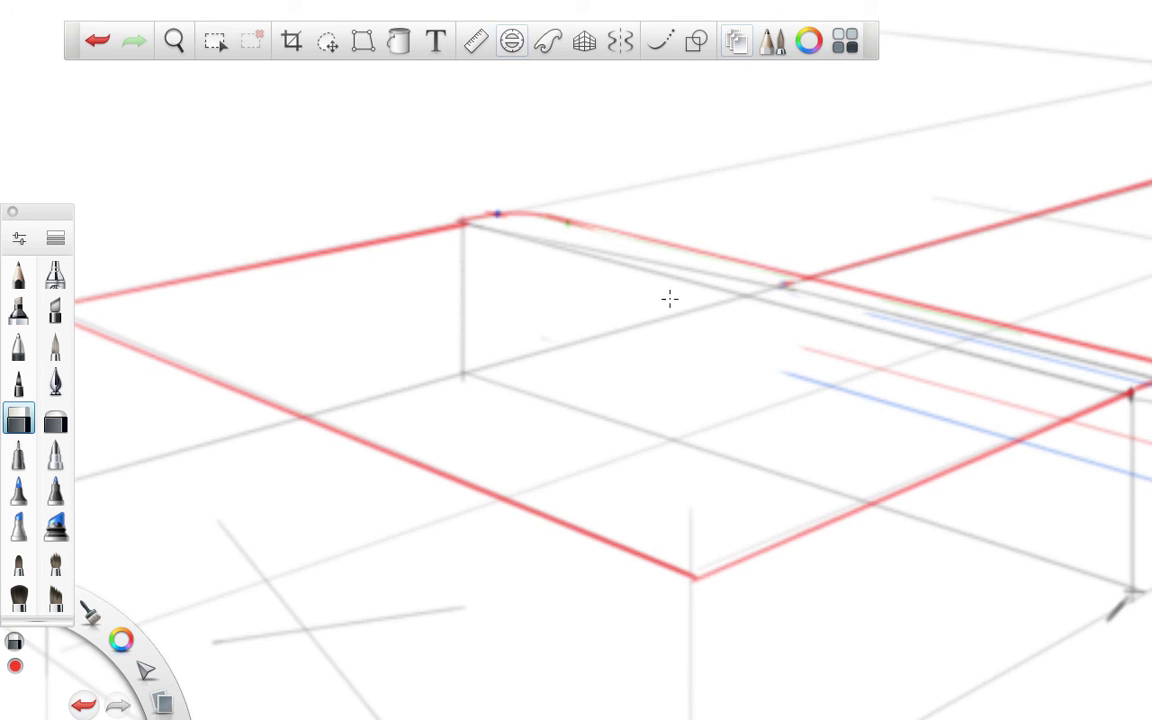
{"action": "mouse_move", "coordinate": [669, 298]}
{"action": "left_mouse_down"}
{"action": "mouse_move", "coordinate": [944, 370]}
{"action": "mouse_move", "coordinate": [890, 401]}
{"action": "mouse_move", "coordinate": [923, 396]}
{"action": "left_mouse_up"}
{"action": "key", "text": "space"}
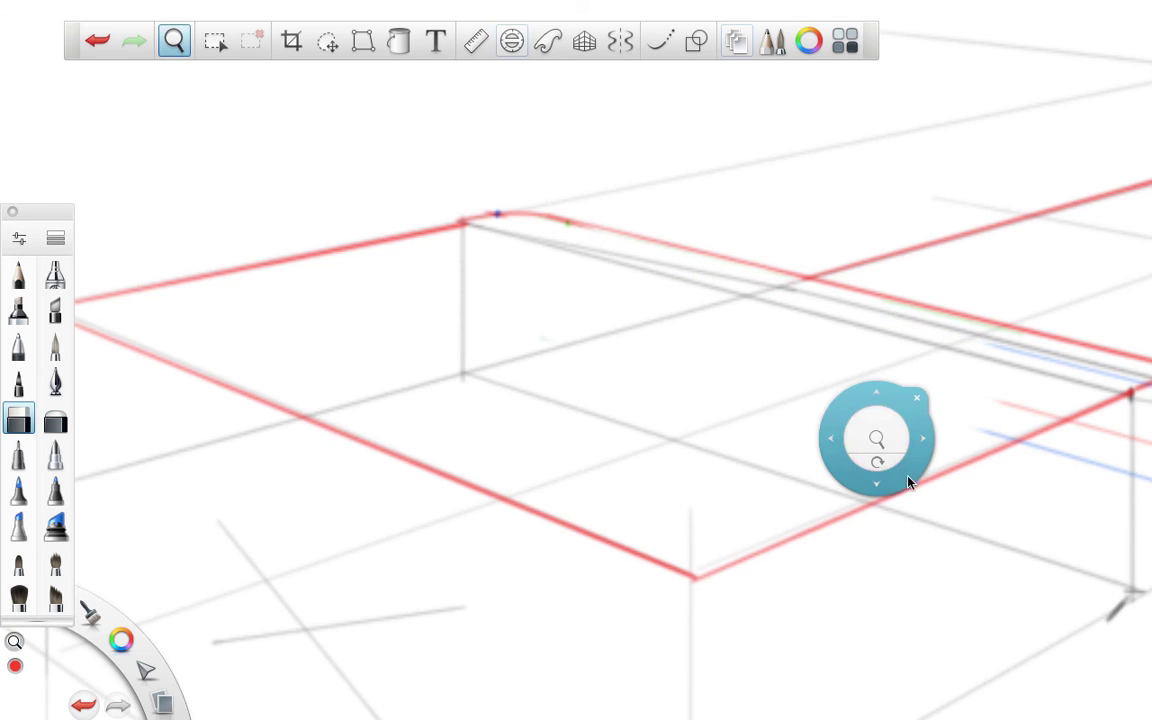
{"action": "left_click_drag", "start_coordinate": [908, 483], "coordinate": [700, 383]}
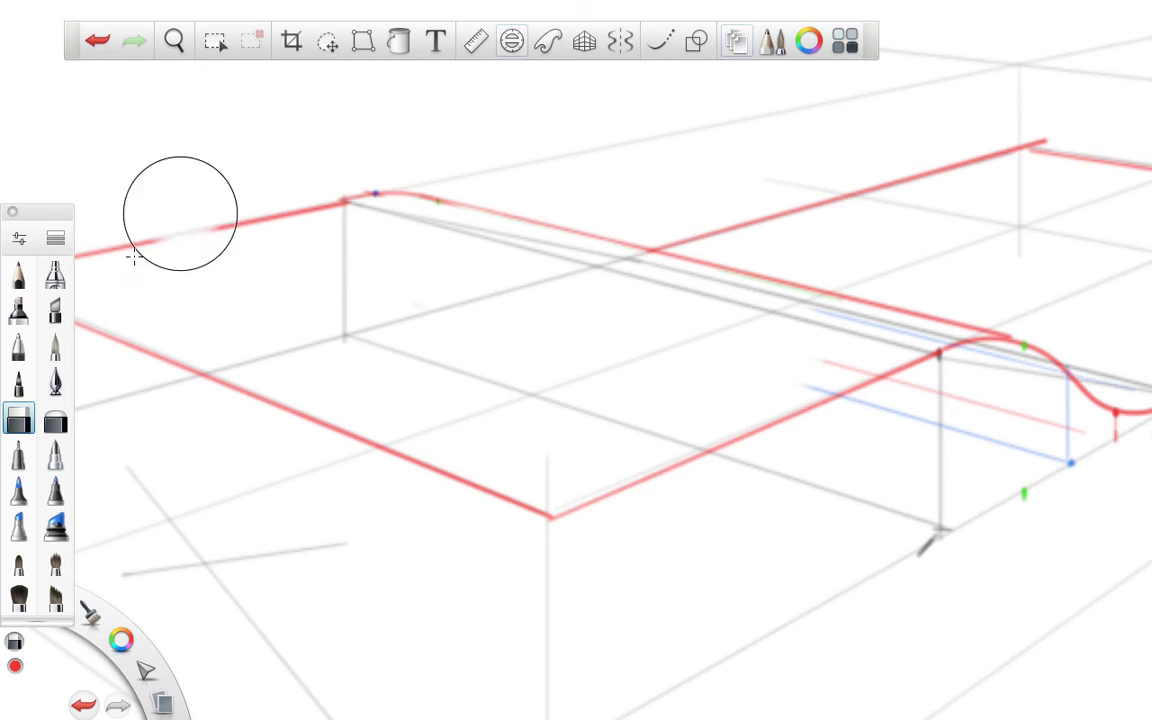
Step: Circle the visible start of the far S-curve in red as a highlight, and undo the marks
{"action": "left_click", "coordinate": [18, 274]}
{"action": "mouse_move", "coordinate": [440, 148]}
{"action": "left_mouse_down"}
{"action": "mouse_move", "coordinate": [535, 218]}
{"action": "mouse_move", "coordinate": [445, 145]}
{"action": "left_mouse_up"}
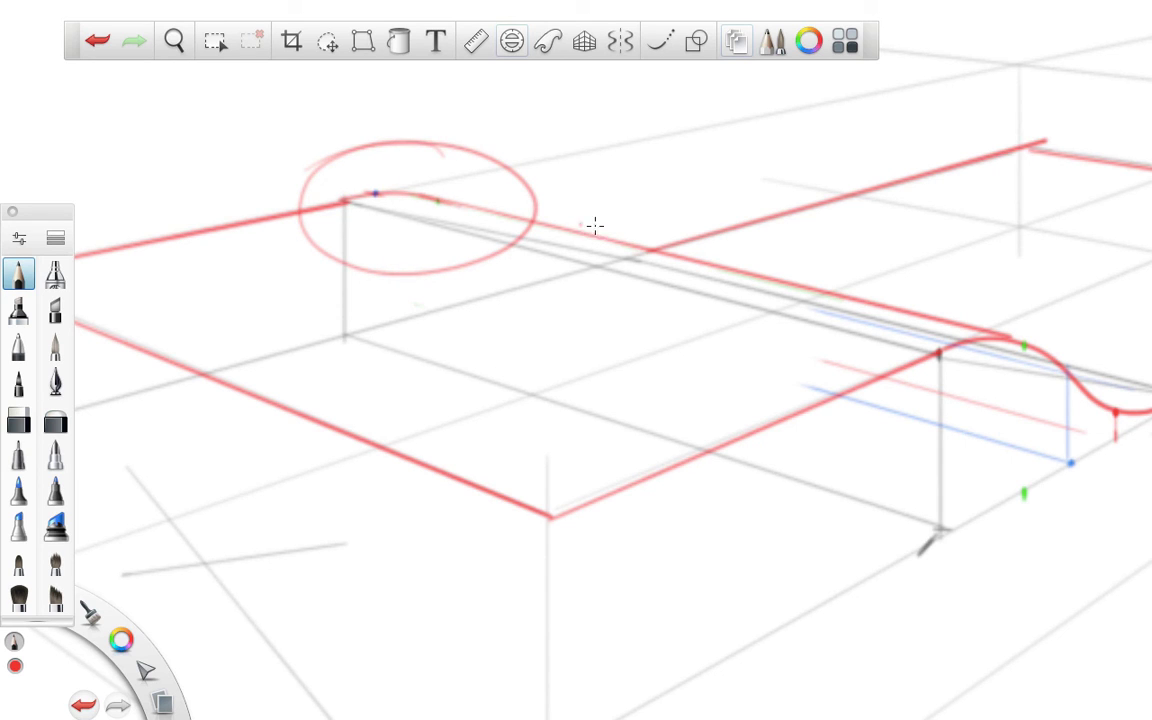
{"action": "mouse_move", "coordinate": [605, 233]}
{"action": "left_mouse_down"}
{"action": "mouse_move", "coordinate": [562, 238]}
{"action": "mouse_move", "coordinate": [608, 237]}
{"action": "left_mouse_up"}
{"action": "key", "text": "space"}
{"action": "key", "text": "ctrl+z"}
{"action": "key", "text": "ctrl+z"}
{"action": "key", "text": "ctrl+z"}
{"action": "key", "text": "ctrl+z"}
Step: Sketch a red ellipse on the raised front part of the cut surface, and undo it
{"action": "key", "text": "space"}
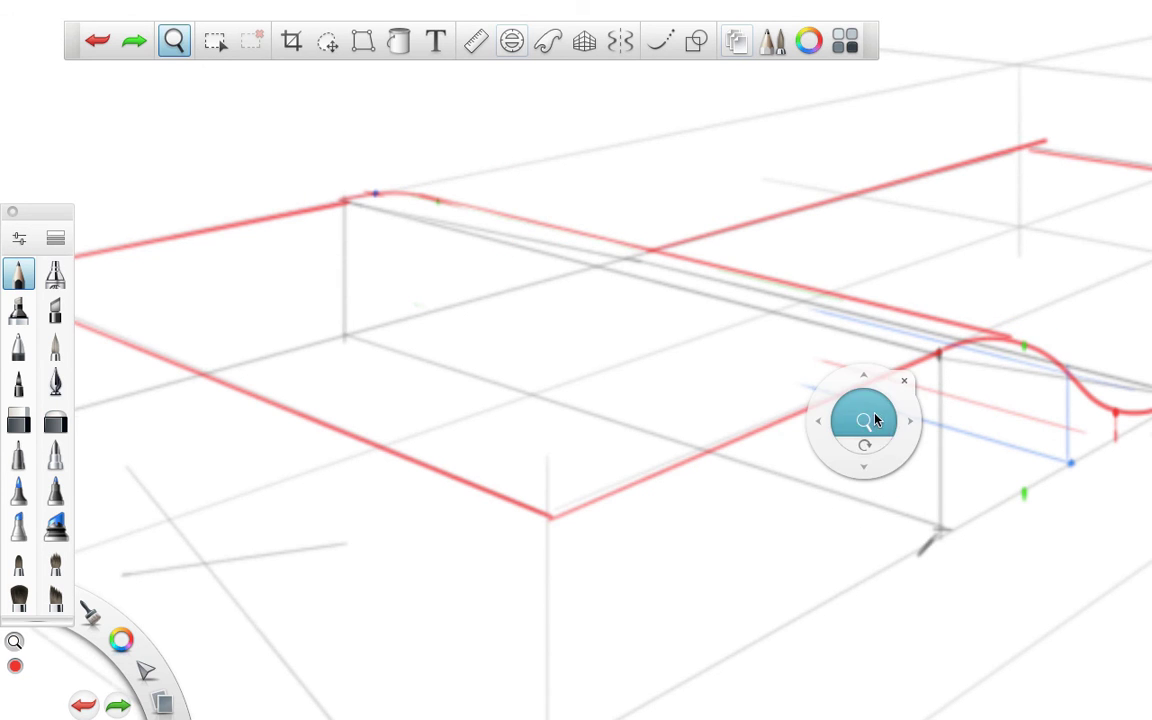
{"action": "left_click_drag", "start_coordinate": [873, 420], "coordinate": [697, 463]}
{"action": "key", "text": "space"}
{"action": "mouse_move", "coordinate": [841, 470]}
{"action": "left_mouse_down"}
{"action": "mouse_move", "coordinate": [805, 501]}
{"action": "mouse_move", "coordinate": [530, 378]}
{"action": "mouse_move", "coordinate": [577, 400]}
{"action": "left_mouse_up"}
{"action": "key", "text": "space"}
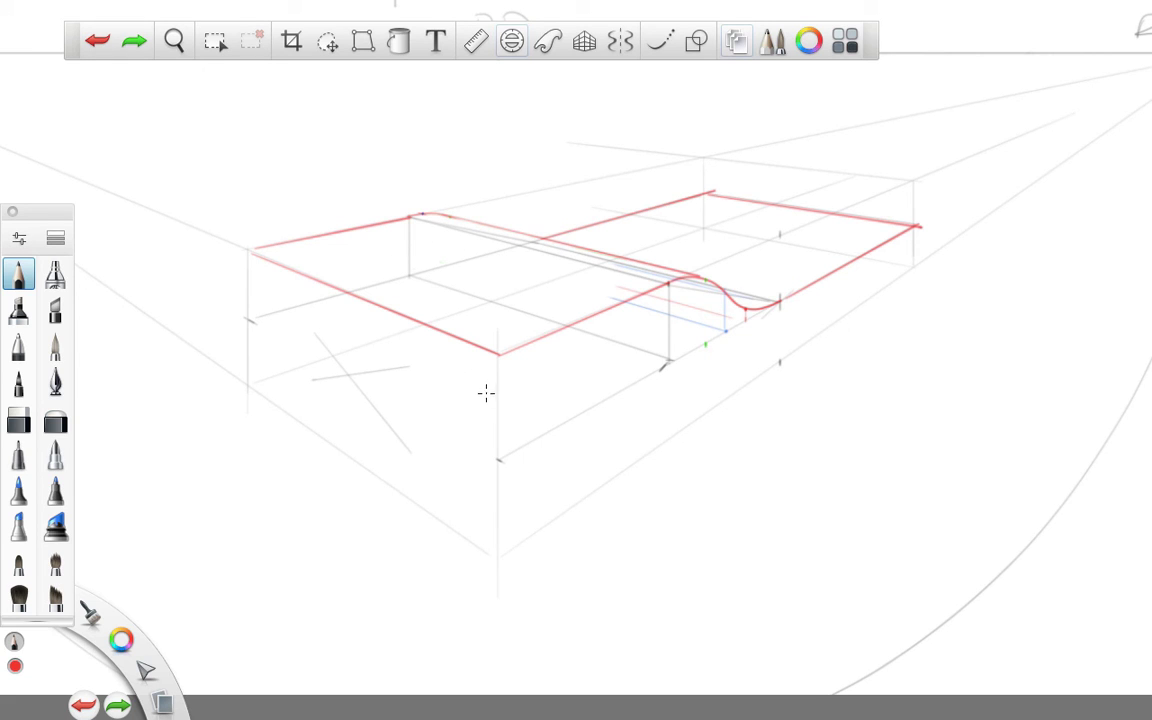
{"action": "left_click_drag", "start_coordinate": [496, 262], "coordinate": [363, 283]}
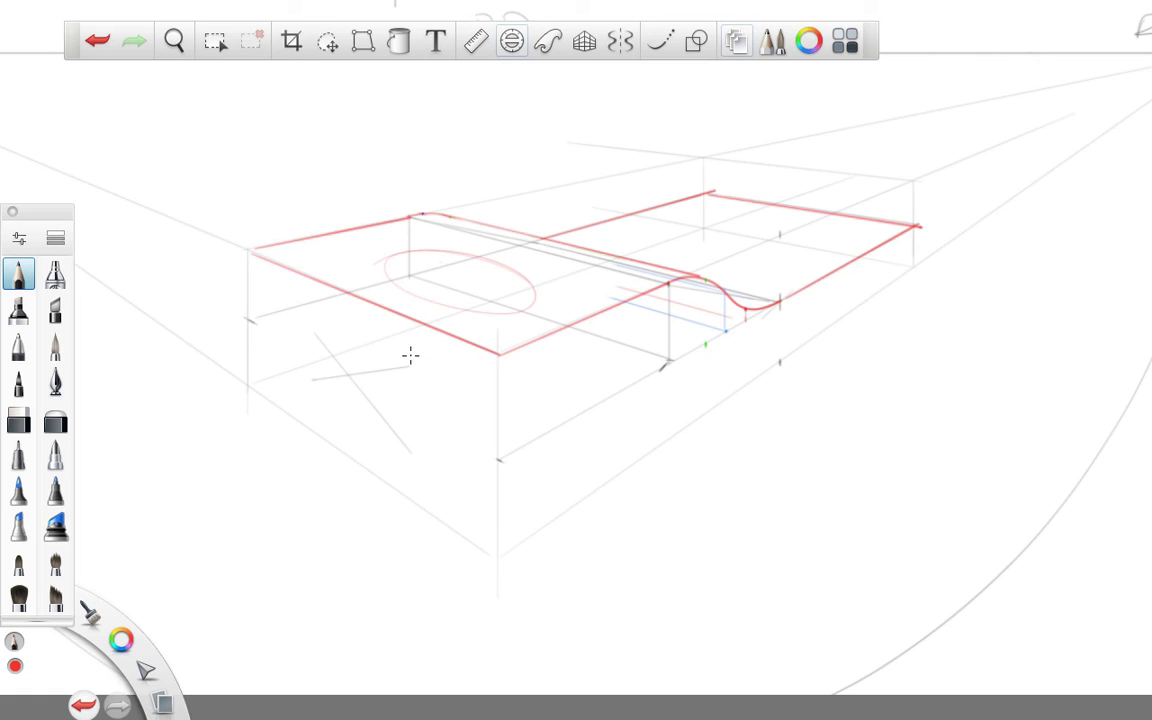
{"action": "key", "text": "ctrl+z"}
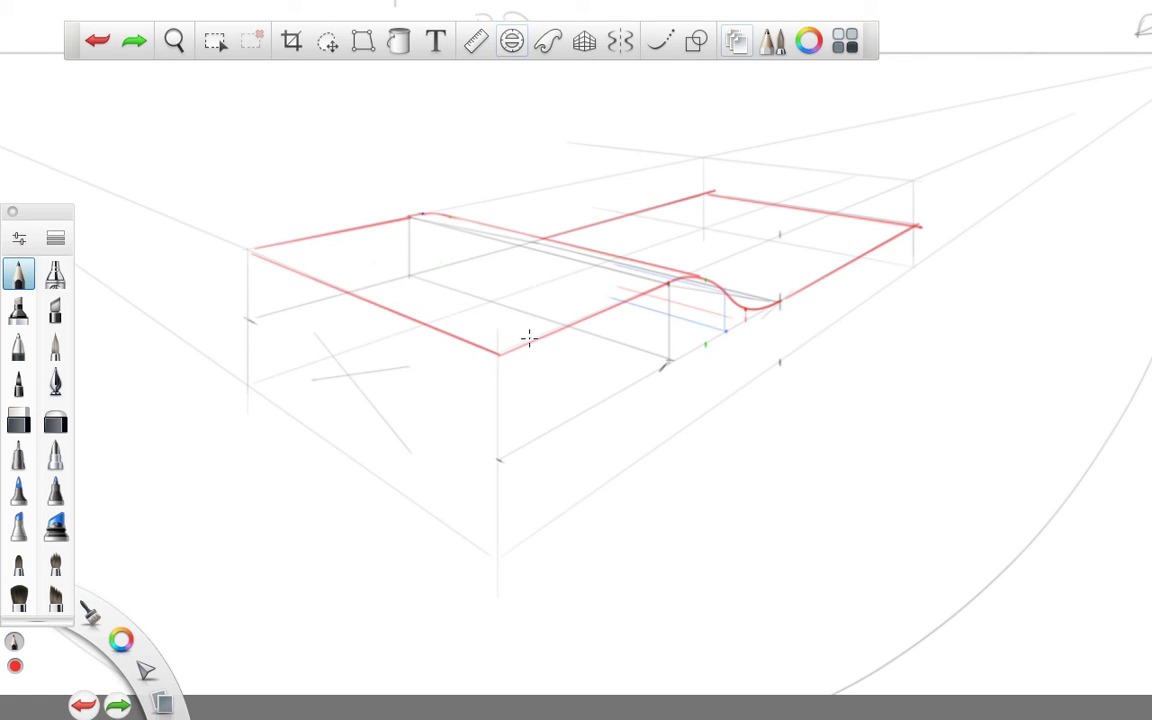